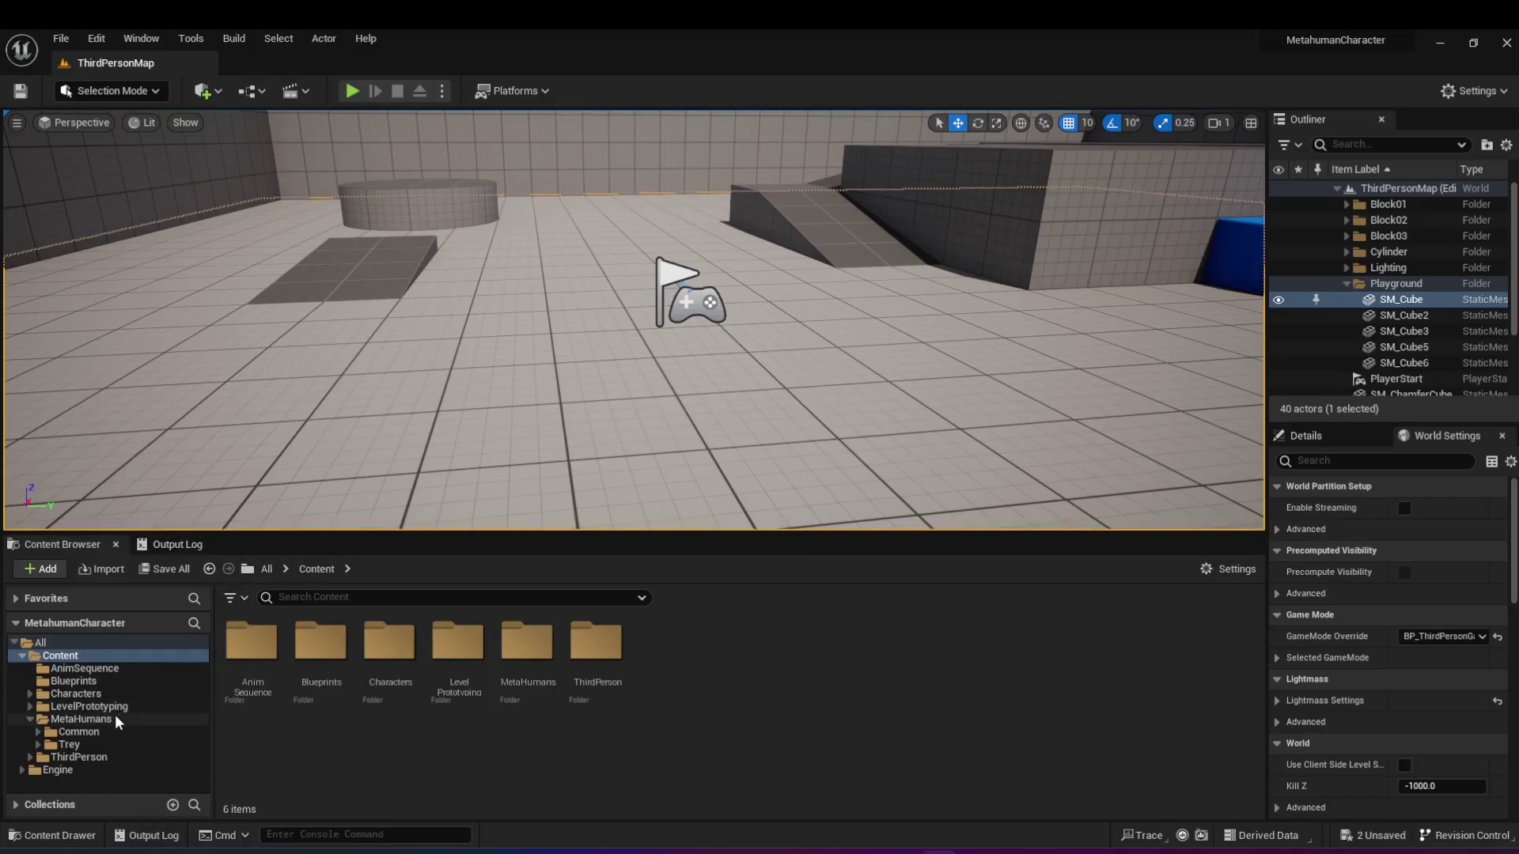
# Place the BP_Trey blueprint from the MetaHumans/Trey folder on the level floor in front of the cylinder.
pyautogui.click(117, 720)
pyautogui.click(80, 745)
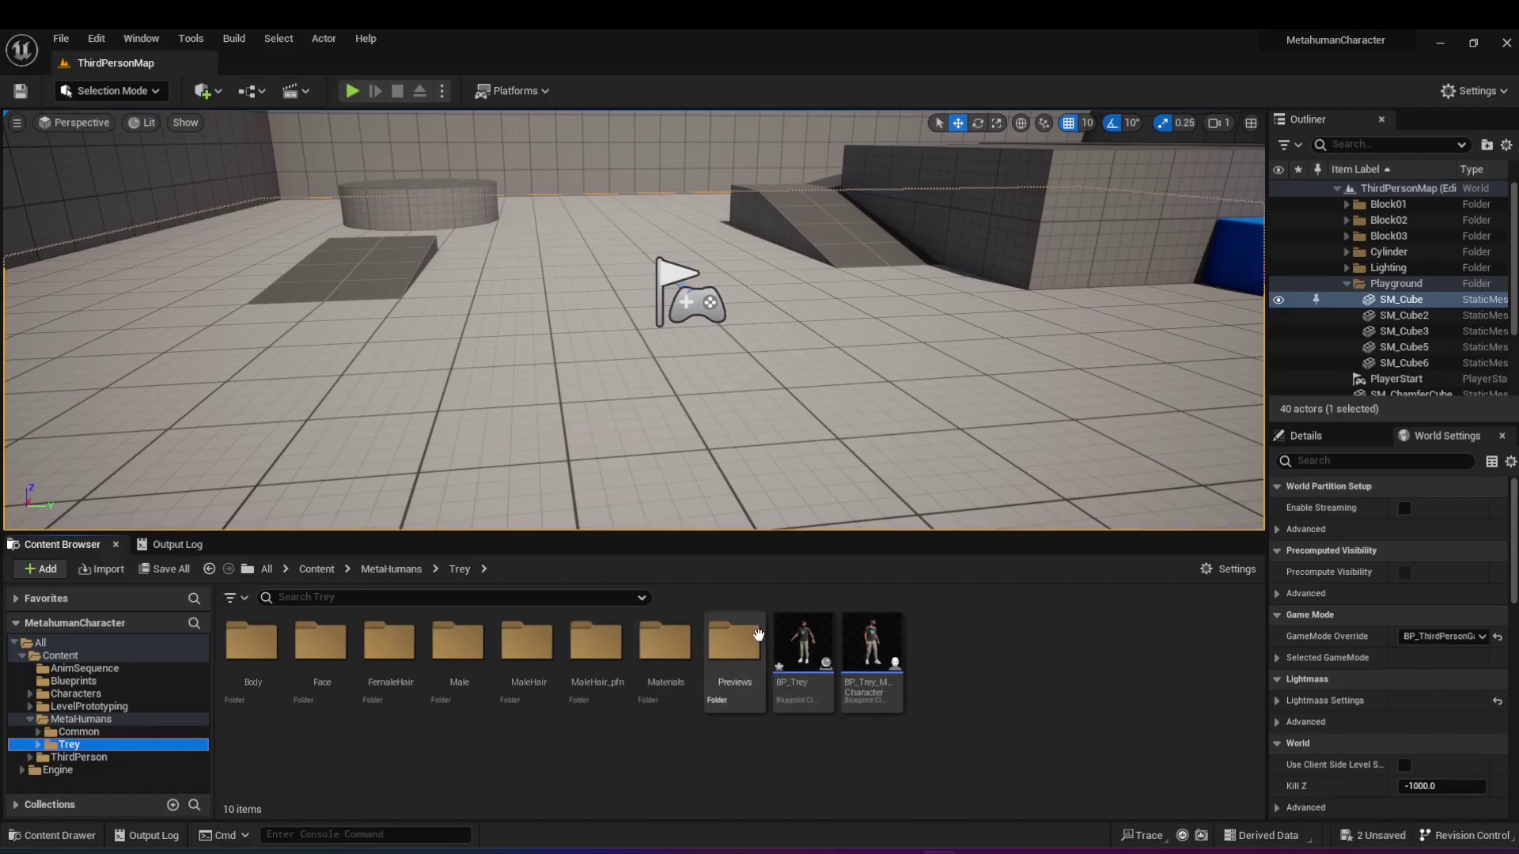
pyautogui.click(803, 645)
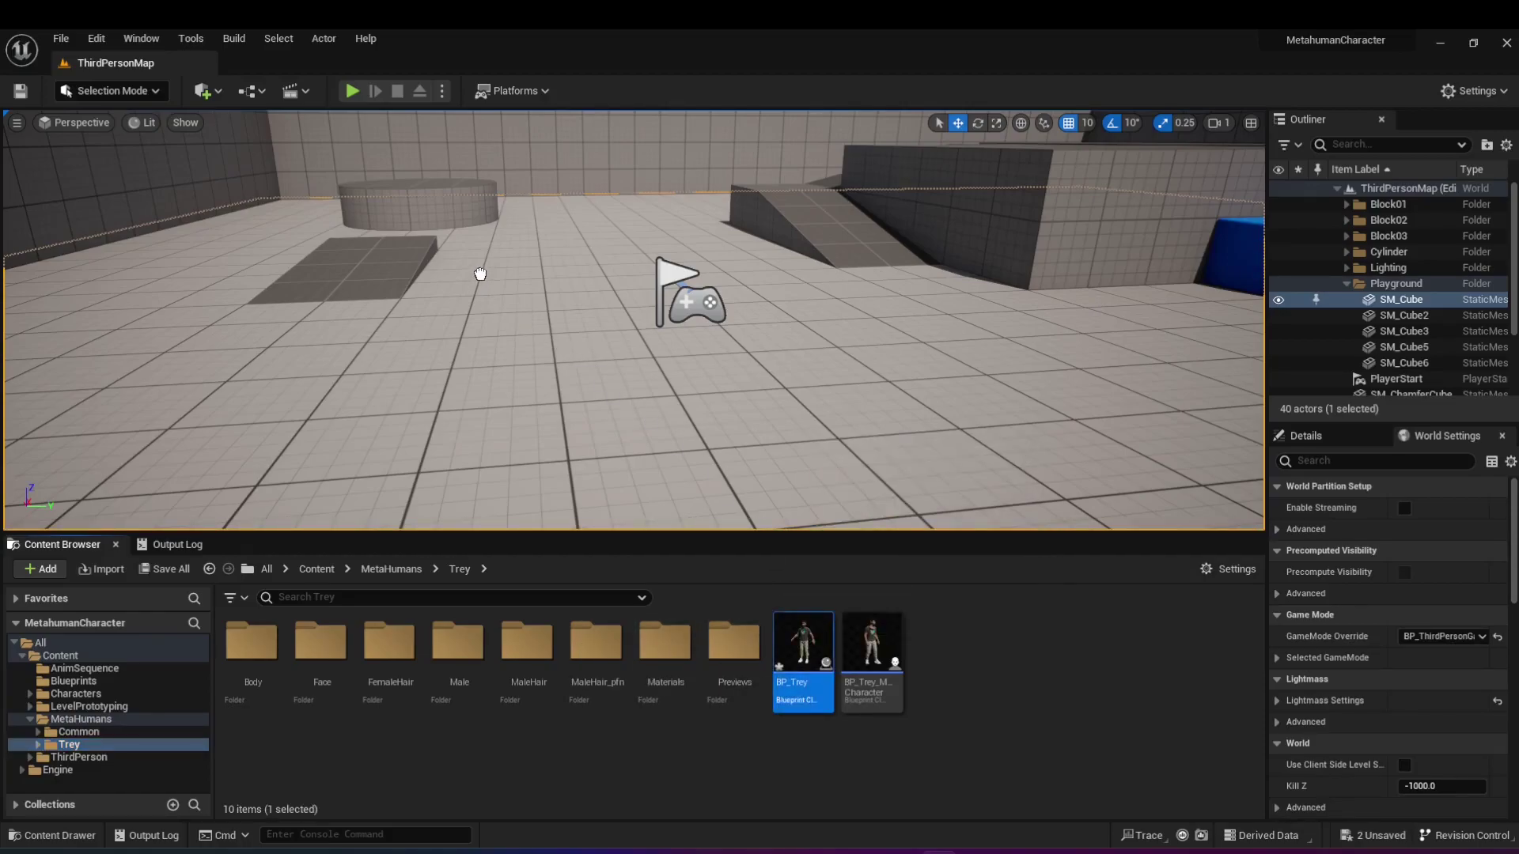
pyautogui.moveTo(480, 273); pyautogui.dragTo(481, 274)
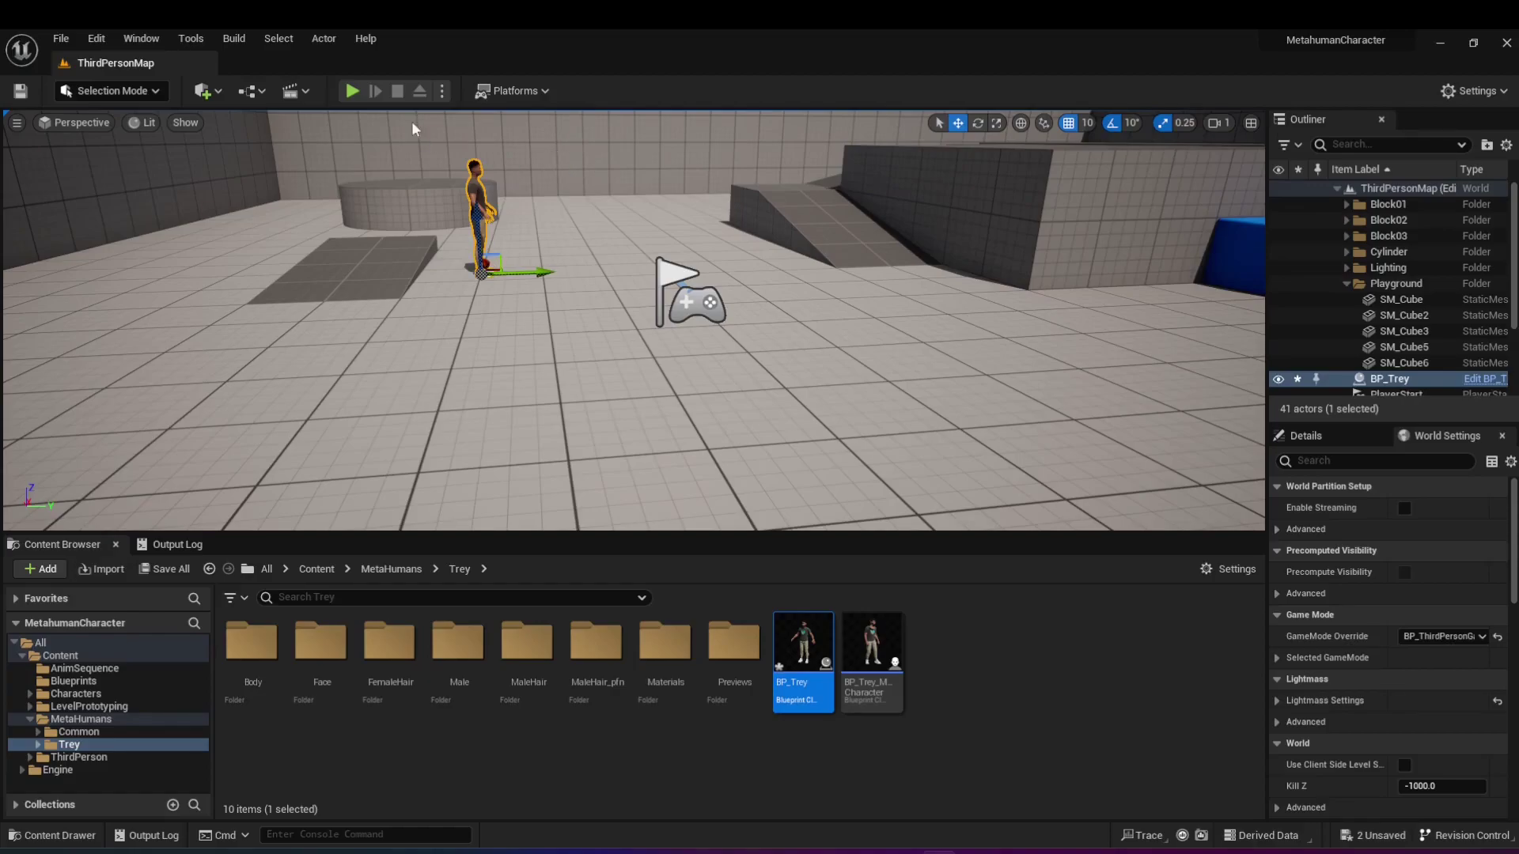
# Play-test the level with the placed character in view and stop the session.
pyautogui.click(359, 90)
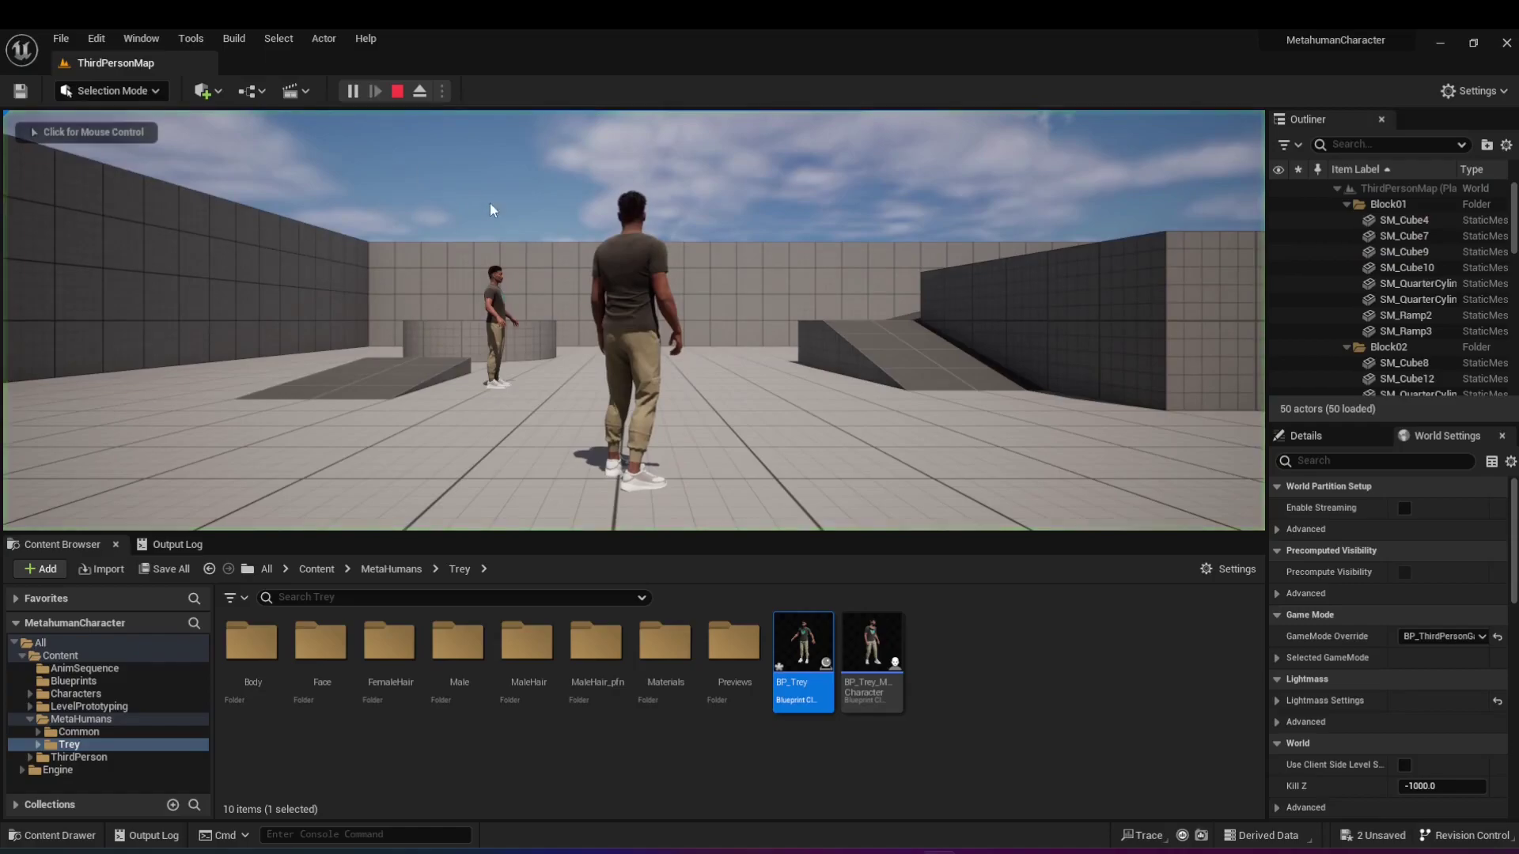
pyautogui.click(537, 321)
pyautogui.press('w')
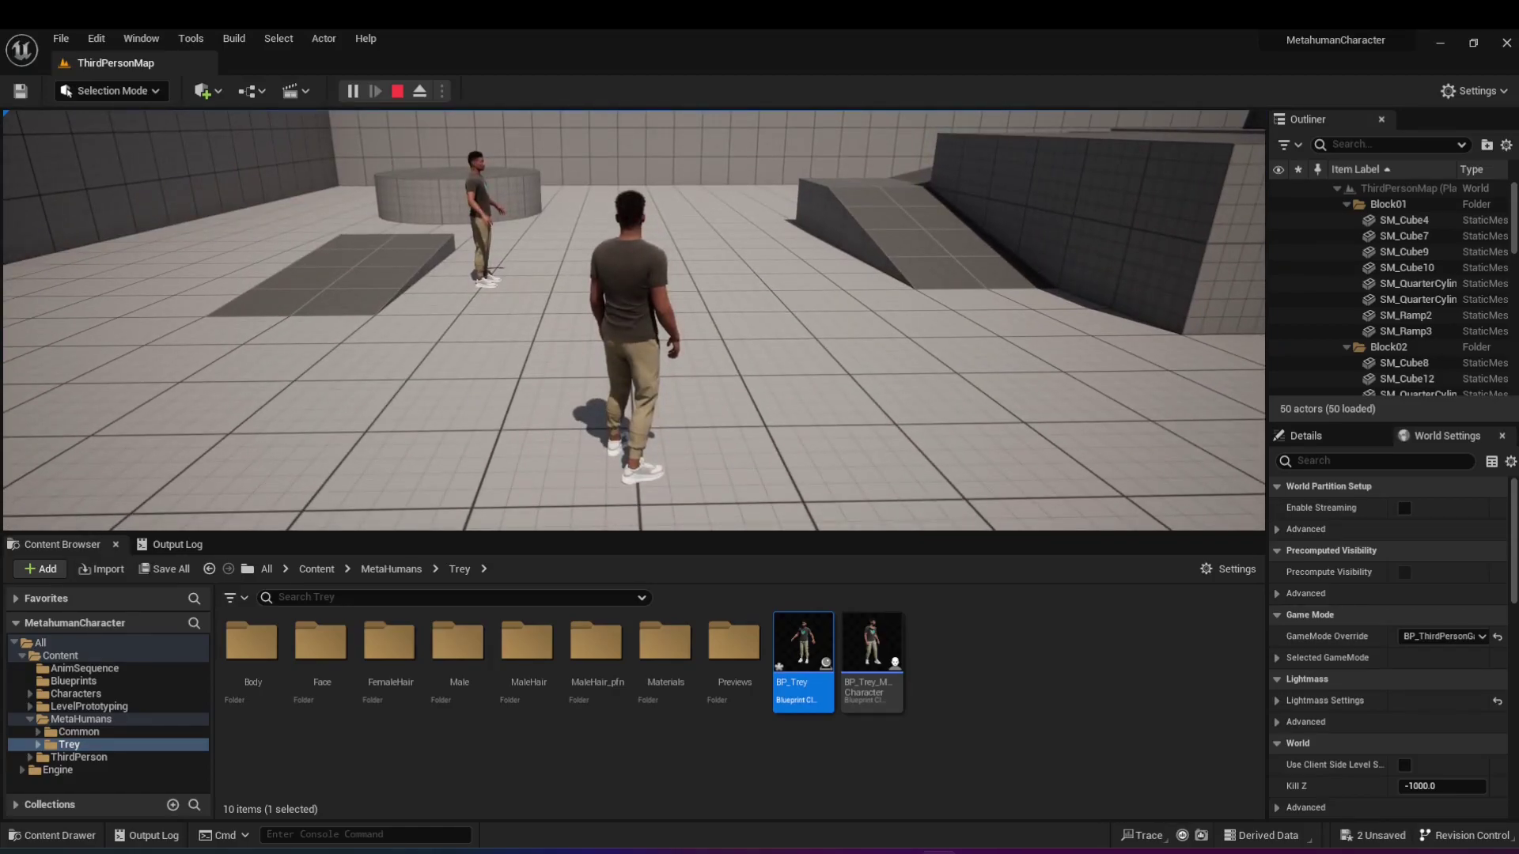
pyautogui.press('Escape')
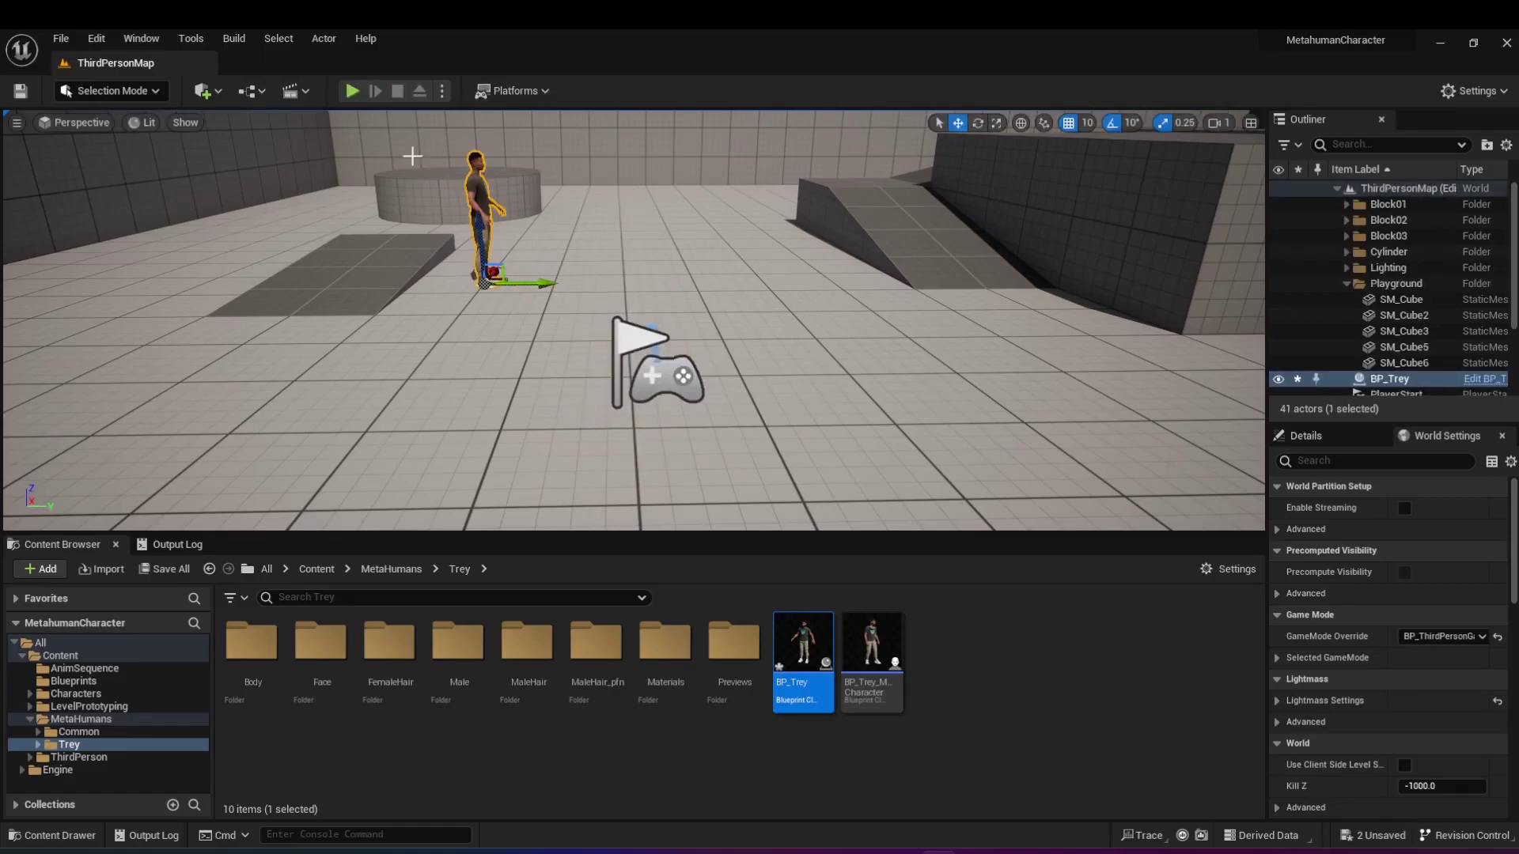
# Add a level sequence saved as NewLevelSequence in the Content folder and widen its timeline area.
pyautogui.click(291, 94)
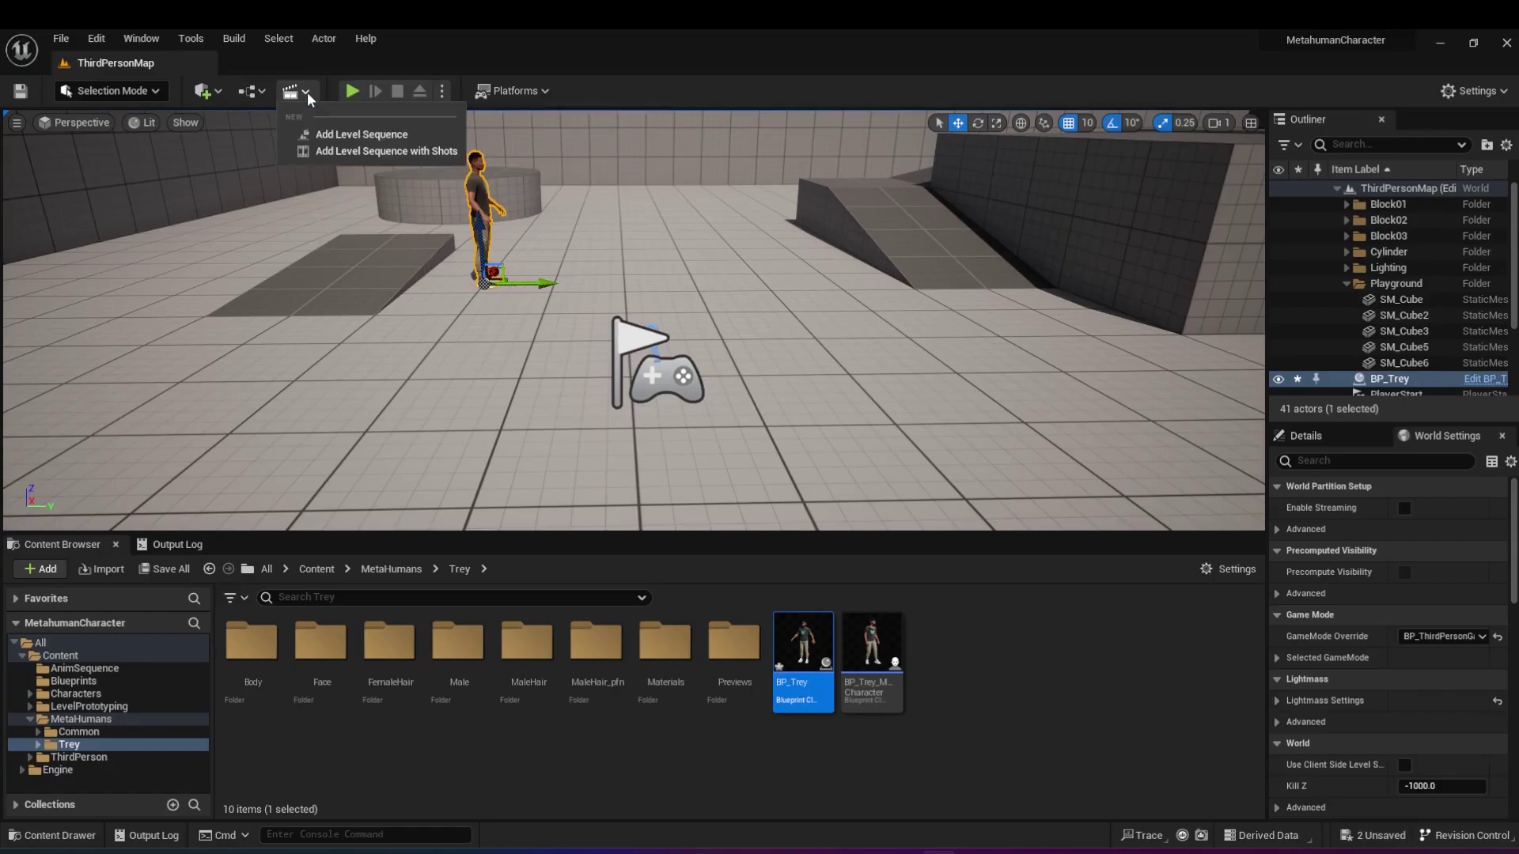
pyautogui.click(339, 136)
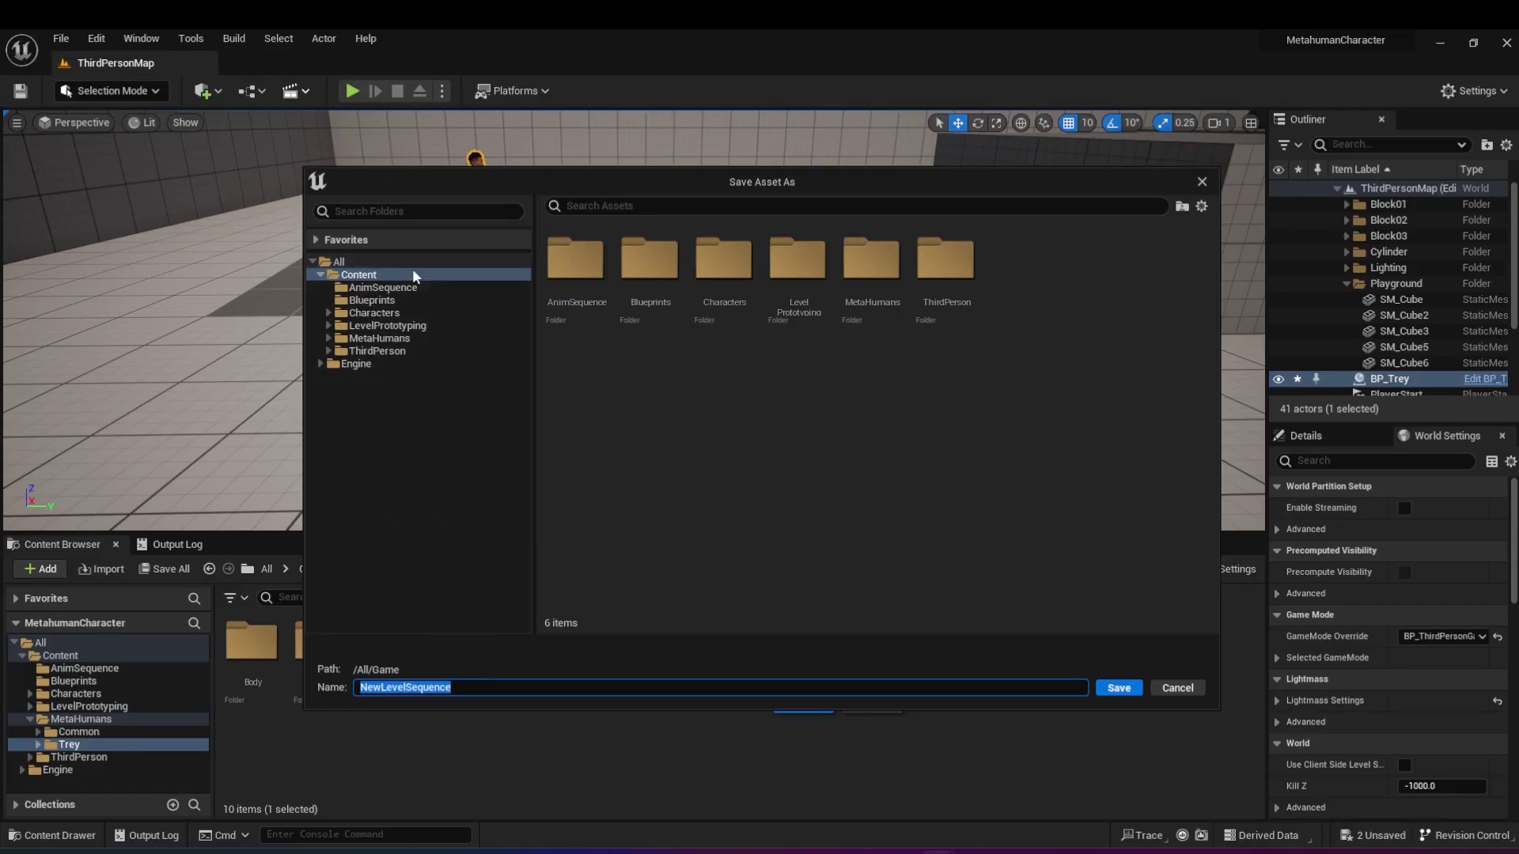
pyautogui.click(1119, 689)
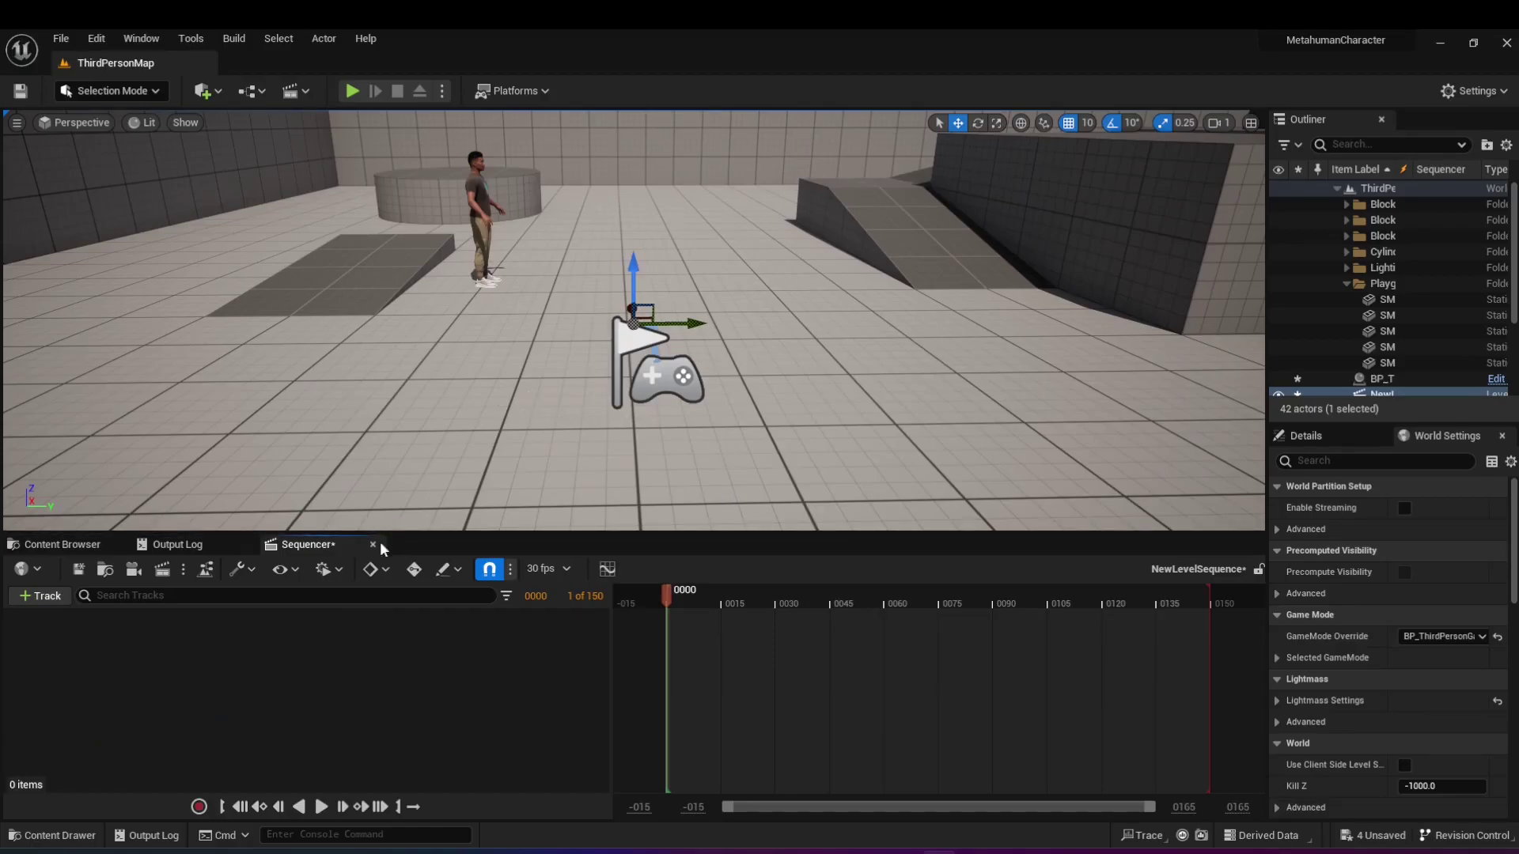
pyautogui.click(346, 633)
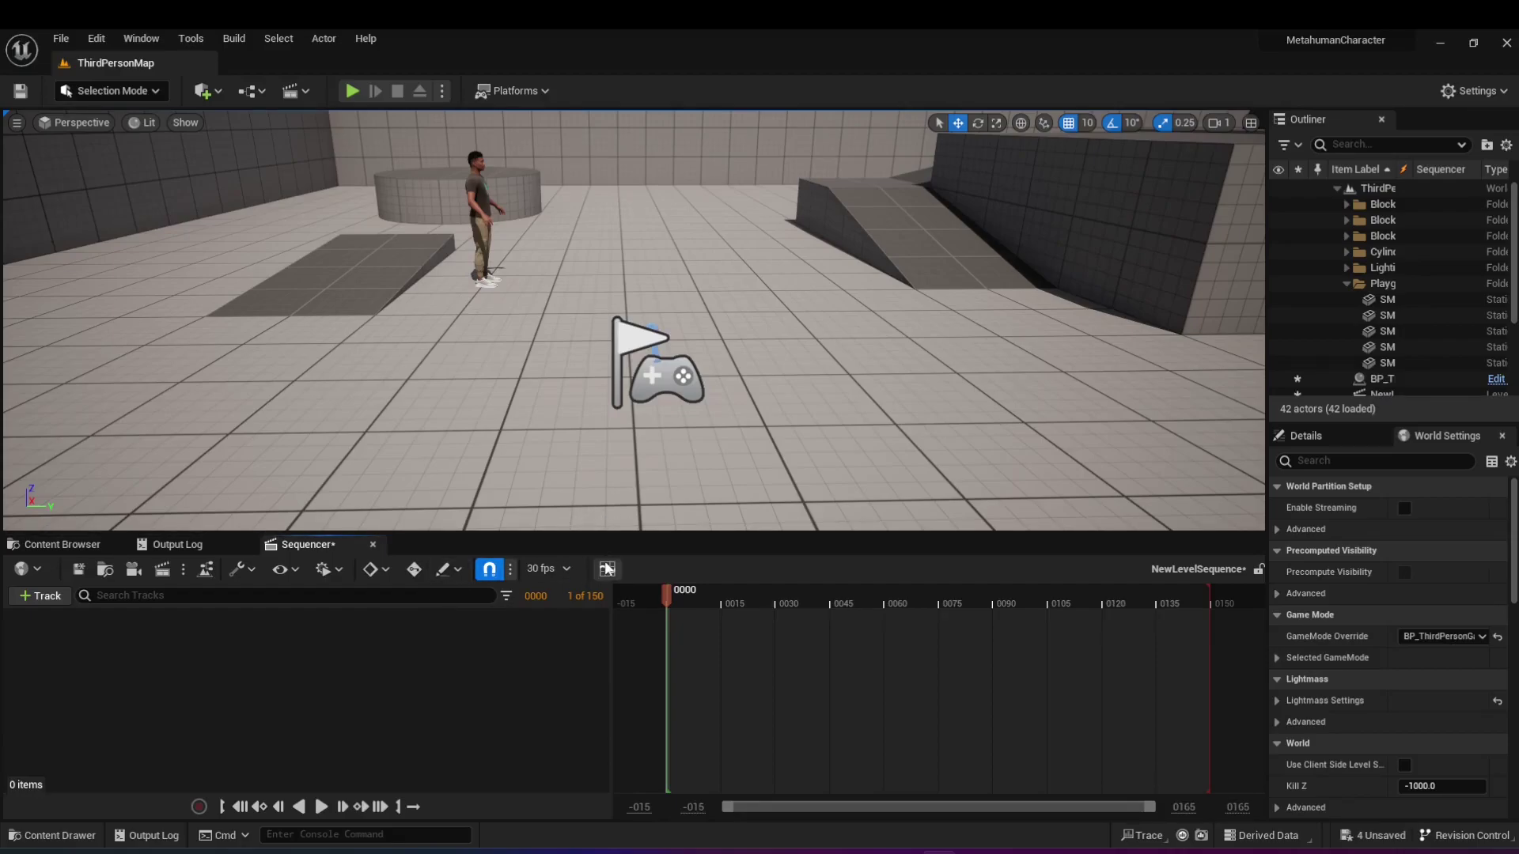
pyautogui.moveTo(612, 593); pyautogui.dragTo(543, 594)
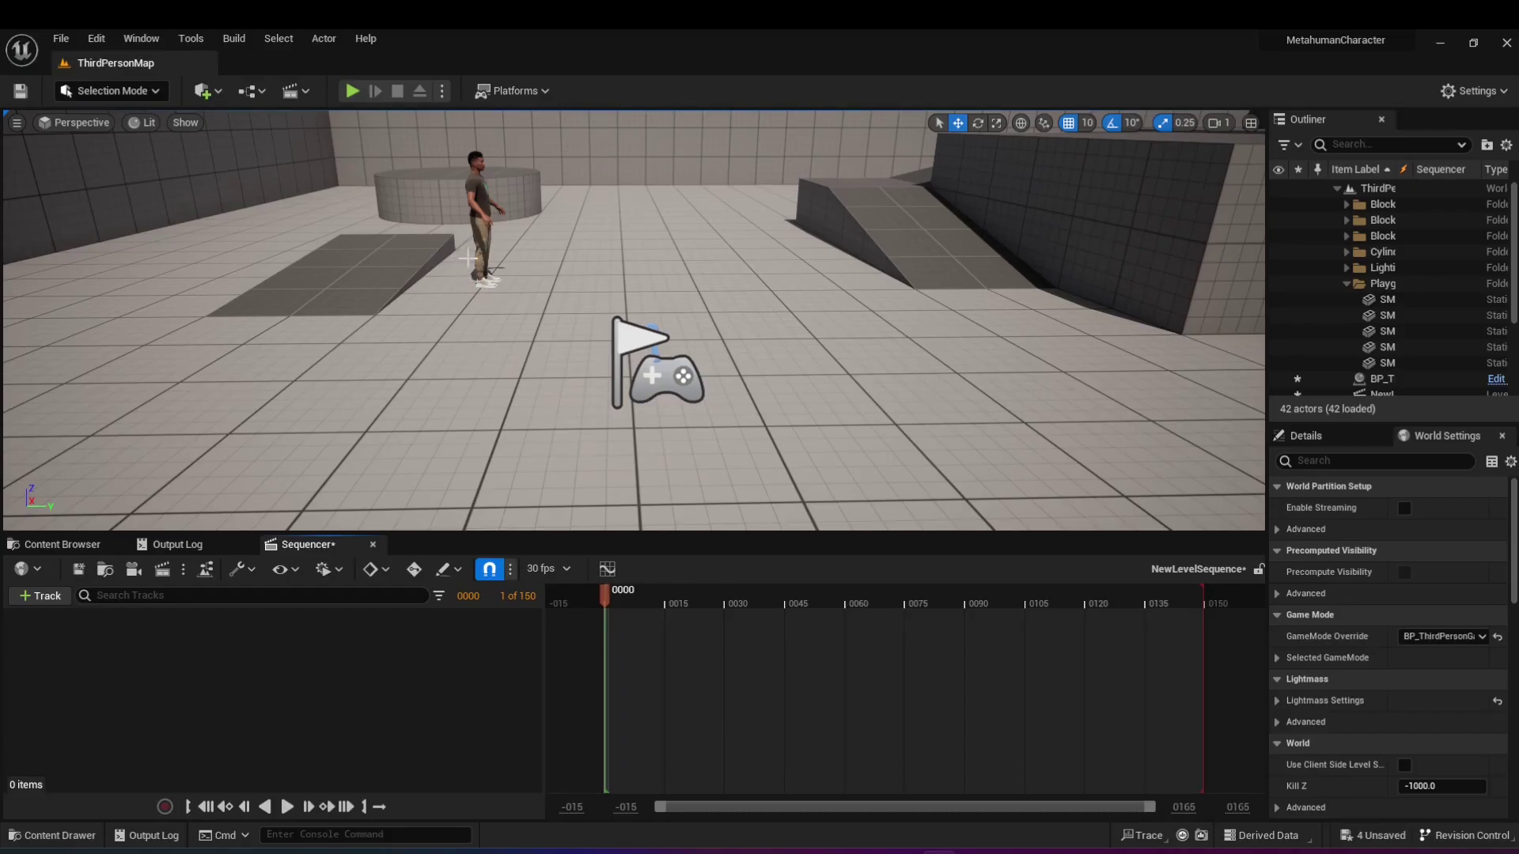
# Add the BP_Trey actor to the level sequence as a track.
pyautogui.click(63, 599)
pyautogui.moveTo(166, 318)
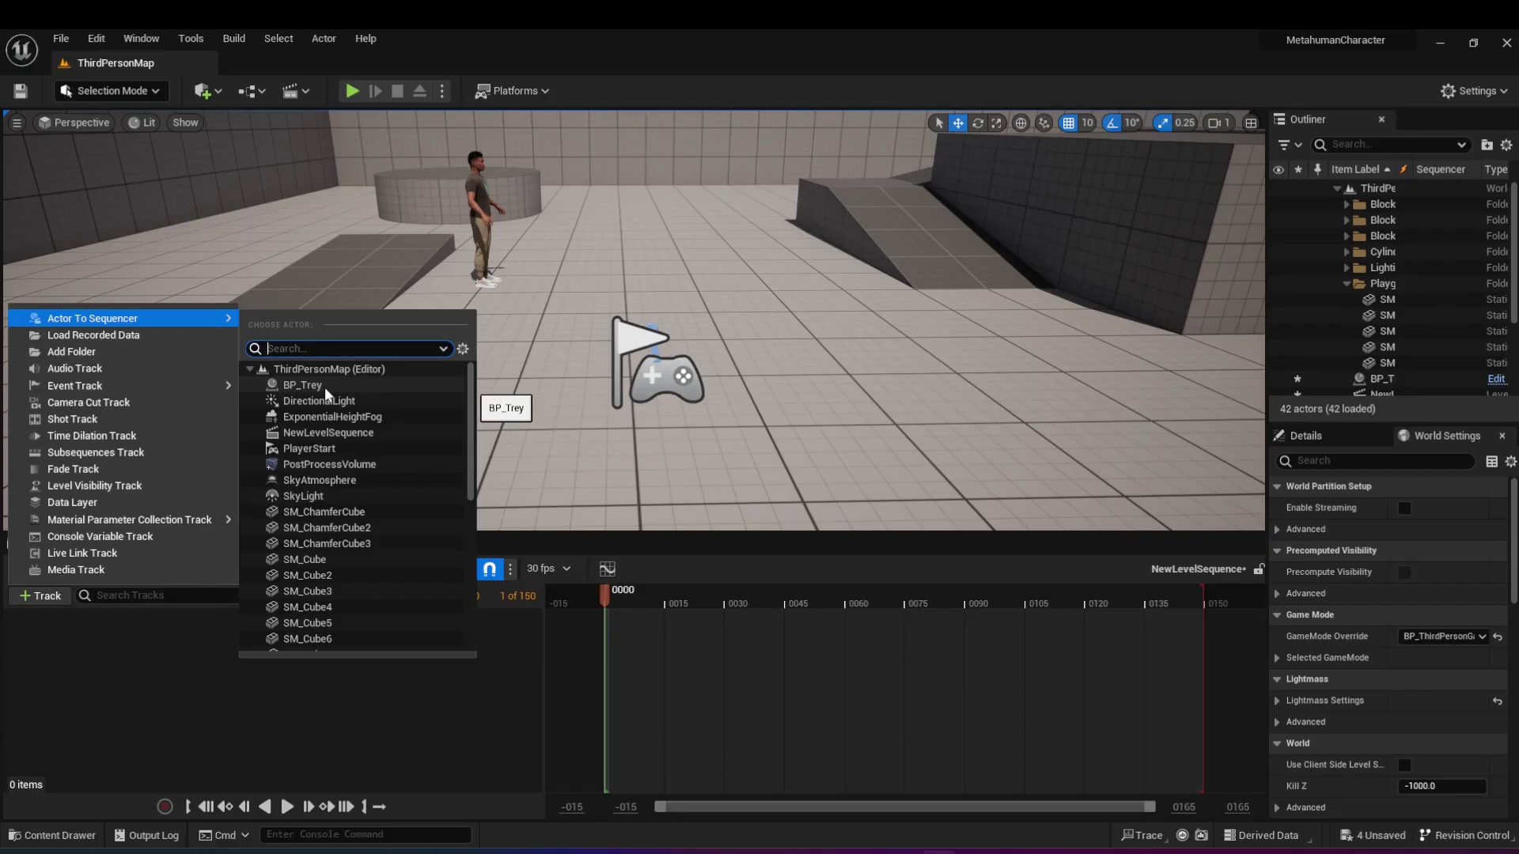
pyautogui.click(325, 387)
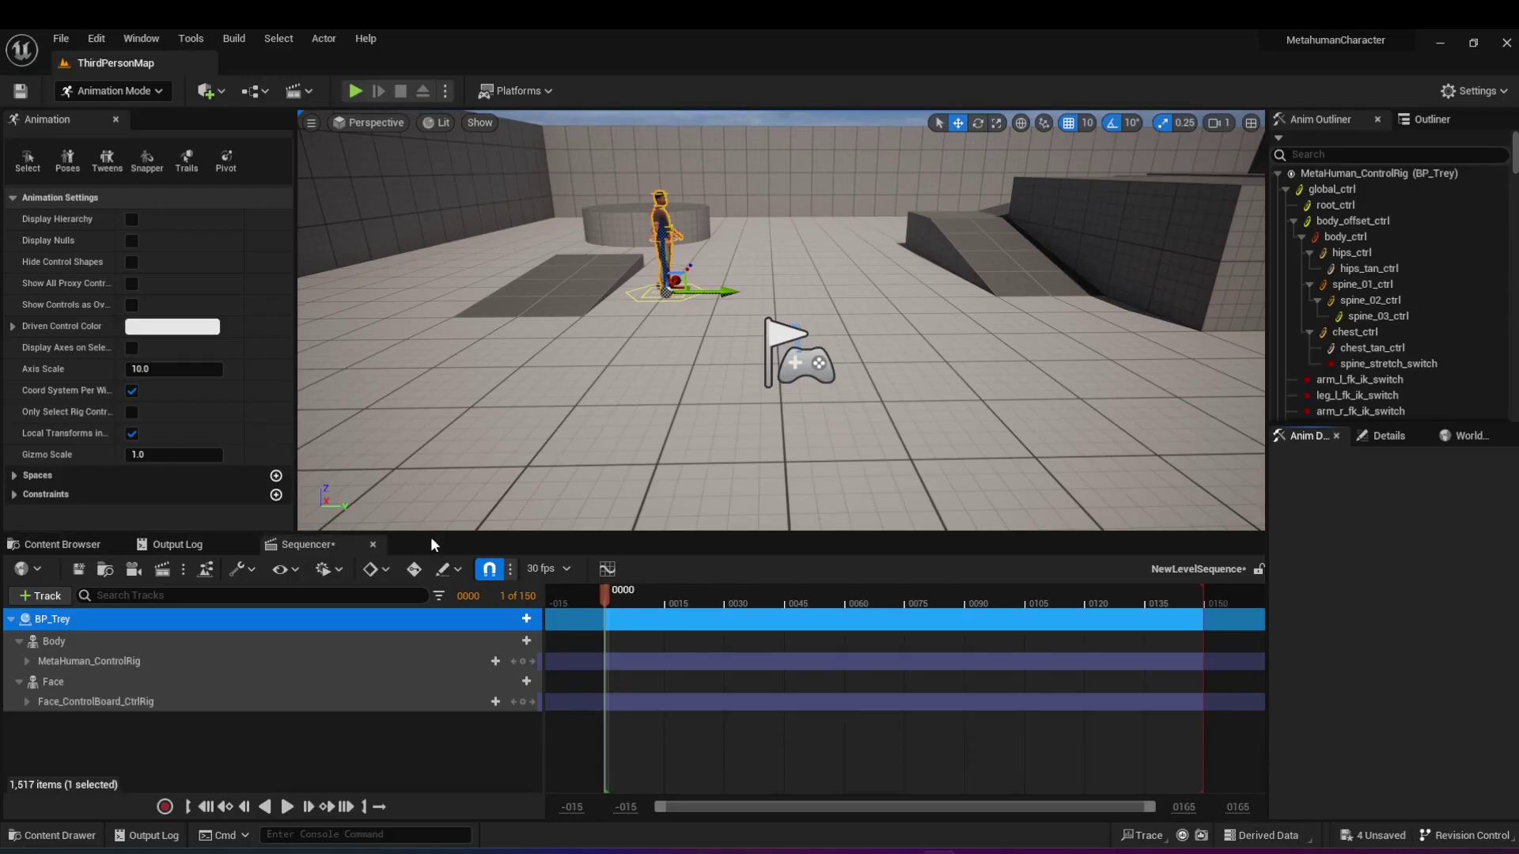
# Try posing the character's right leg with the foot and knee controls of the MetaHuman_ControlRig.
pyautogui.click(112, 660)
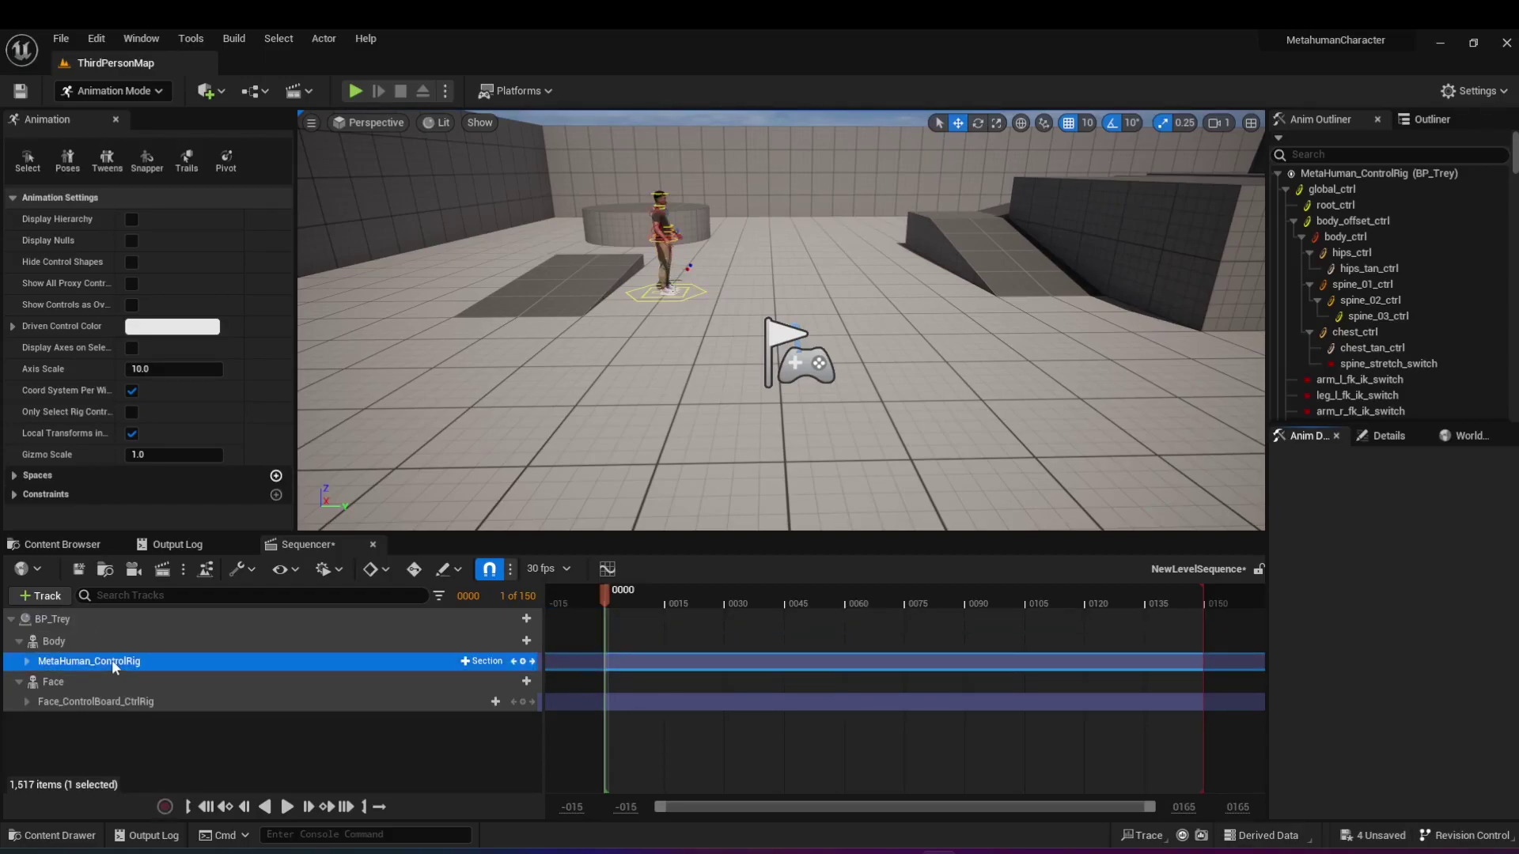
pyautogui.press('f')
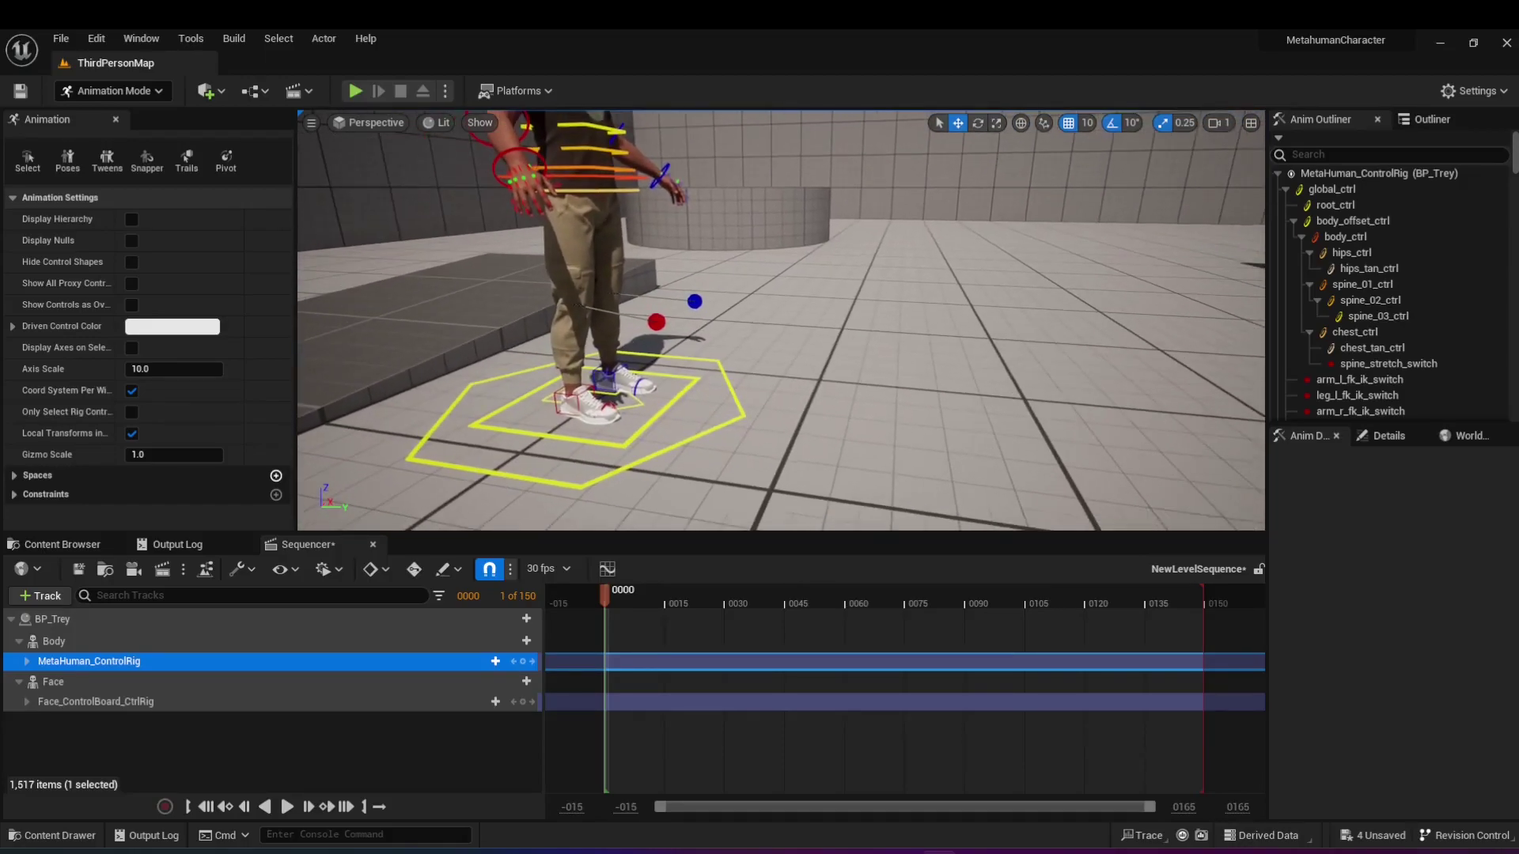
pyautogui.moveTo(605, 397); pyautogui.dragTo(605, 397, button='right')
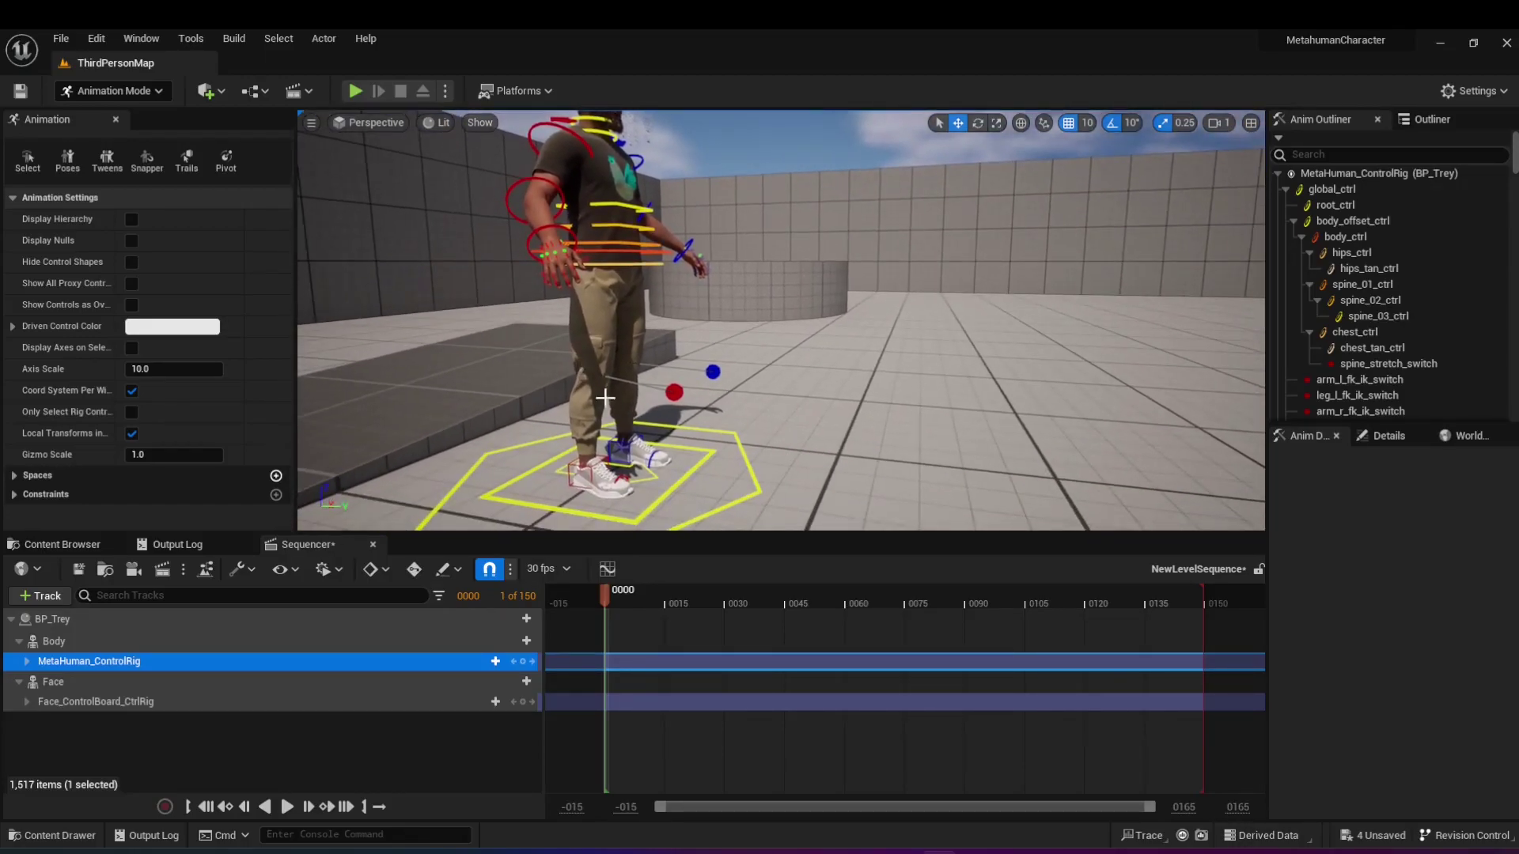
pyautogui.click(583, 462)
pyautogui.scroll(3, 601, 443)
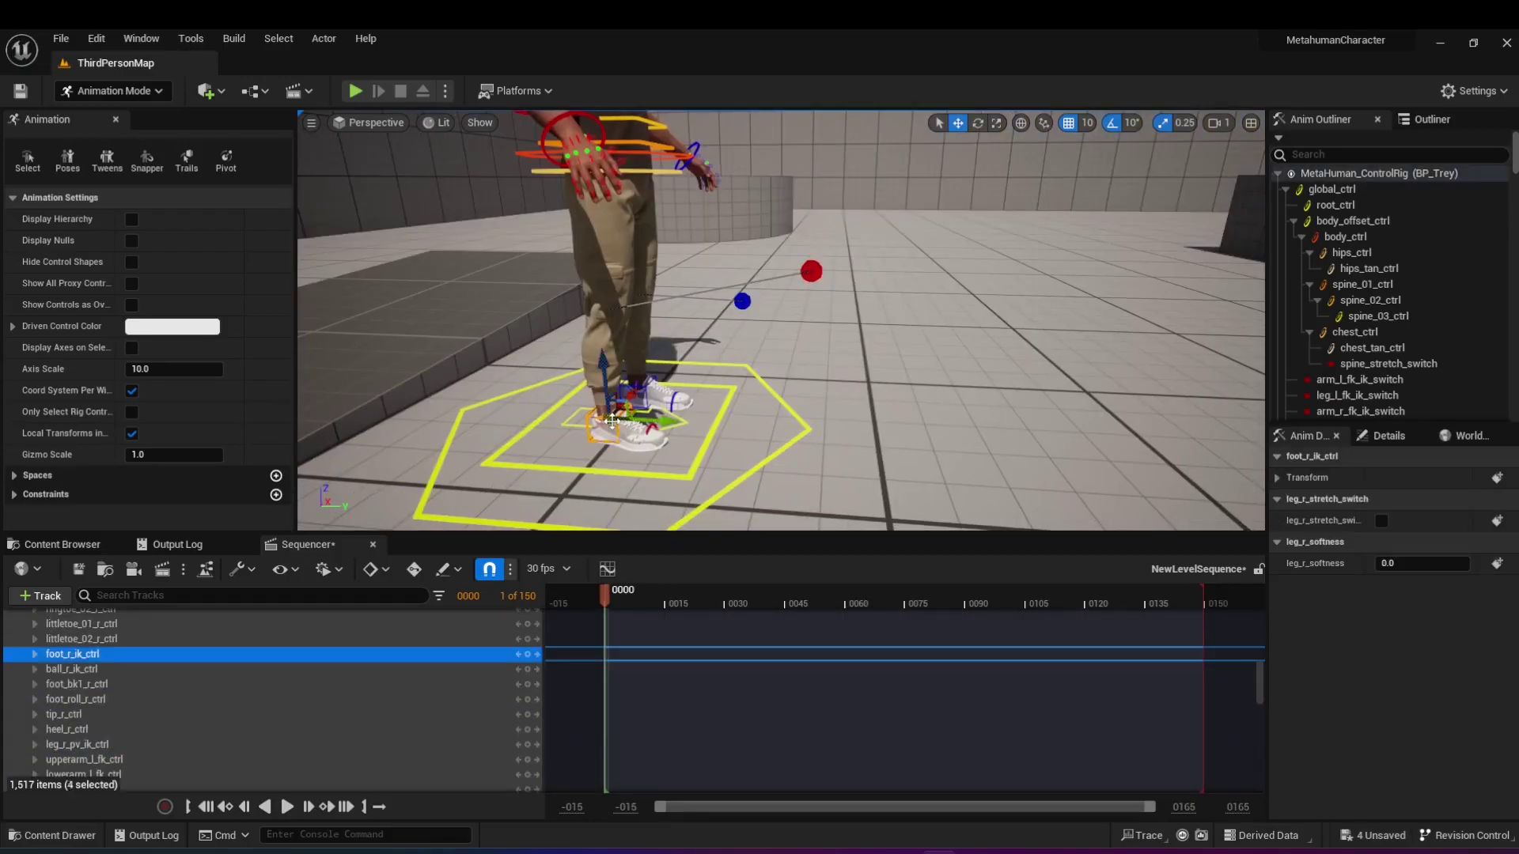
pyautogui.moveTo(611, 421); pyautogui.dragTo(787, 298)
# Undo the test moves of the right leg controls and deselect the rig control.
pyautogui.hotkey('ctrl', 'z')
pyautogui.hotkey('ctrl', 'z')
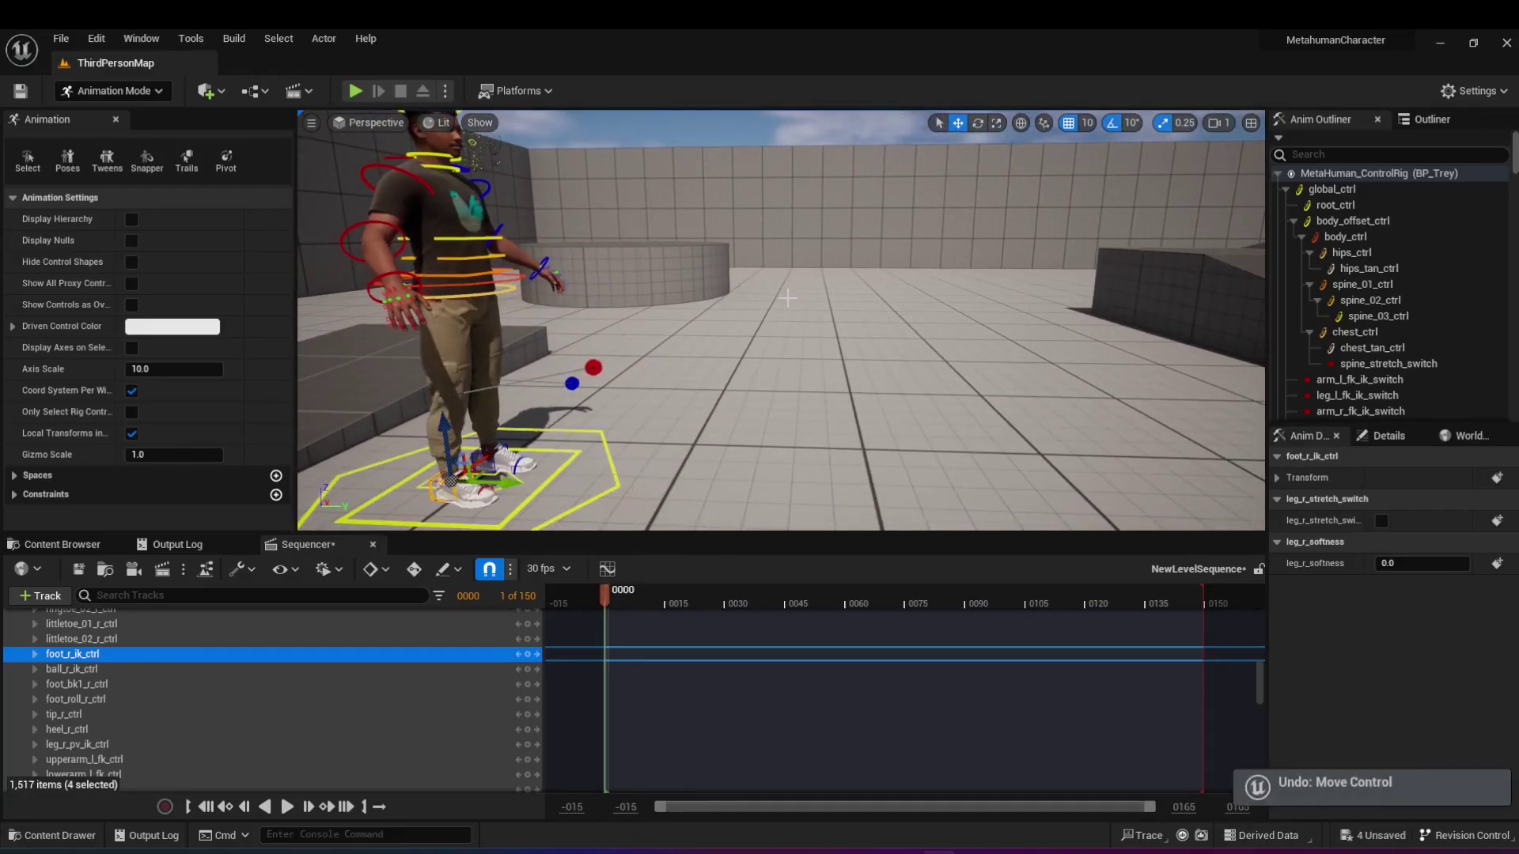
pyautogui.hotkey('ctrl', 'z')
pyautogui.hotkey('ctrl', 'z')
pyautogui.hotkey('ctrl', 'z')
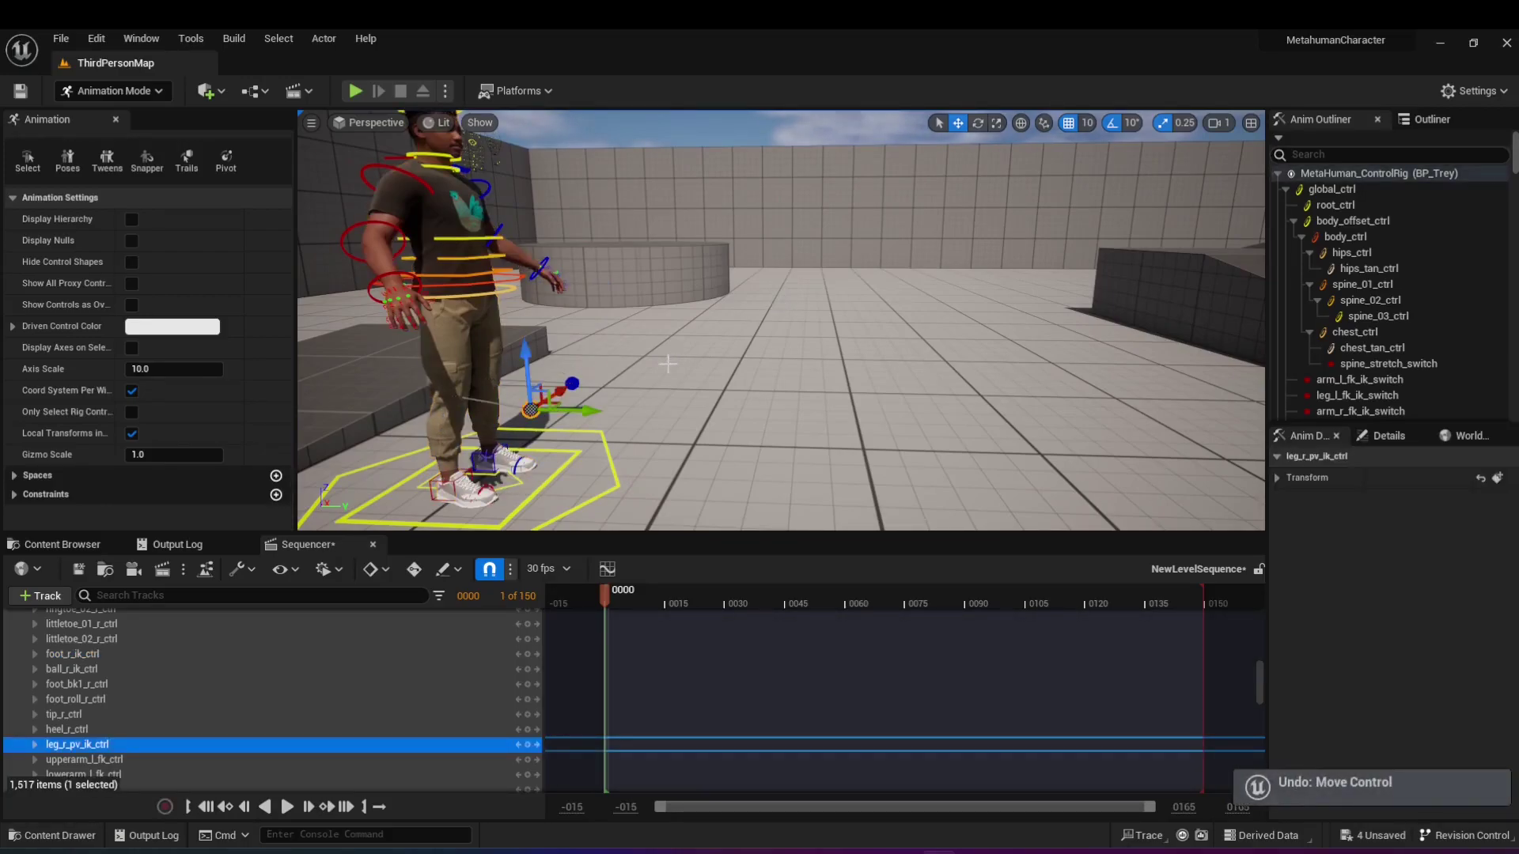
pyautogui.click(668, 364)
pyautogui.keyDown('alt'); pyautogui.moveTo(667, 364); pyautogui.dragTo(538, 374); pyautogui.keyUp('alt')
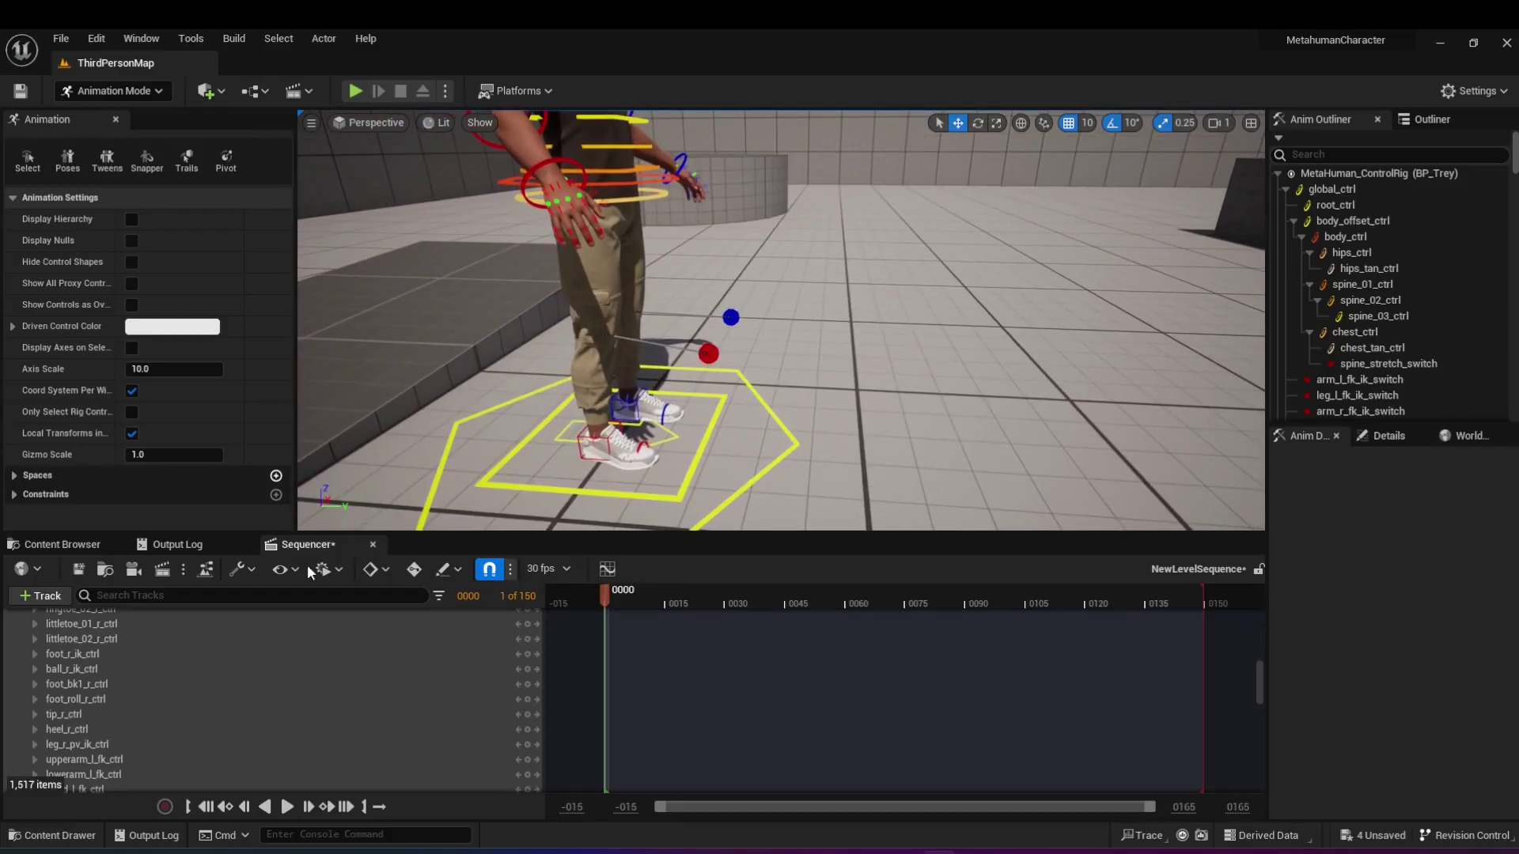
# Collapse the body's MetaHuman_ControlRig track and mute it.
pyautogui.scroll(15, 178, 687)
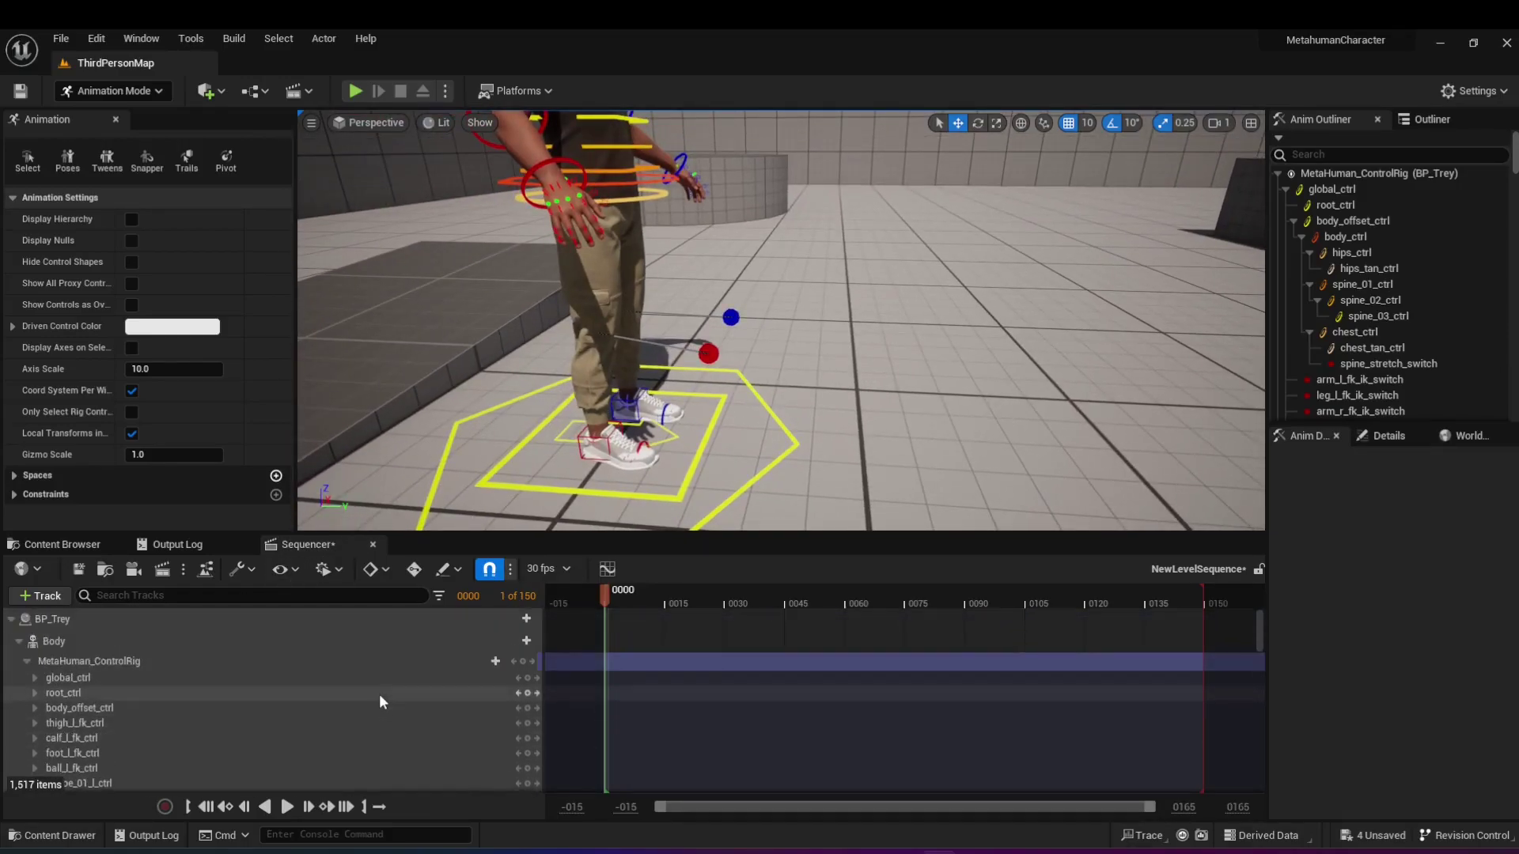
pyautogui.click(27, 661)
pyautogui.rightClick(71, 661)
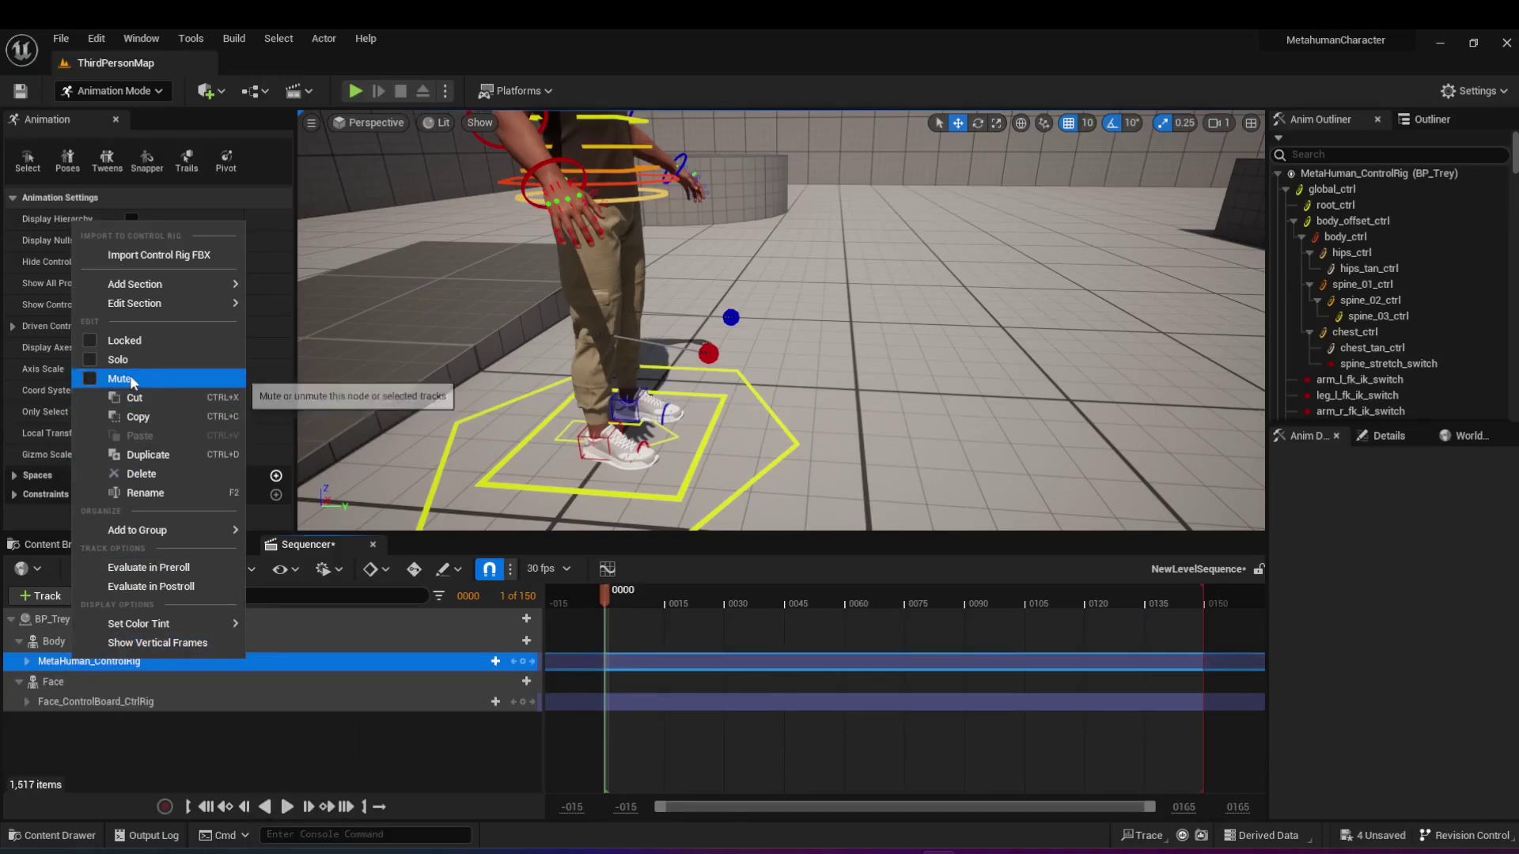
pyautogui.click(119, 379)
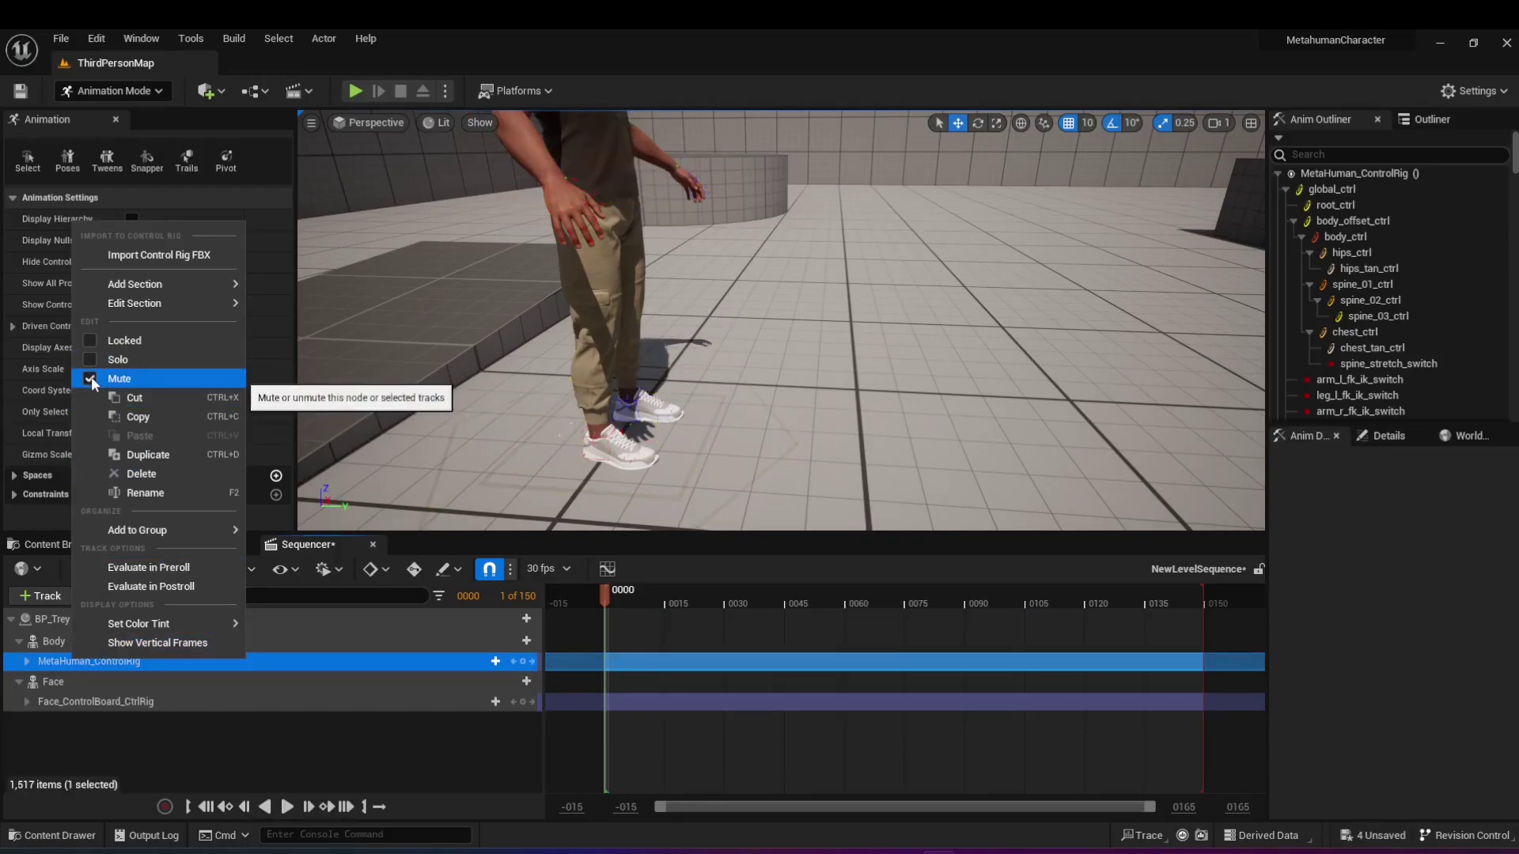
pyautogui.moveTo(158, 623)
pyautogui.click(135, 738)
pyautogui.click(135, 723)
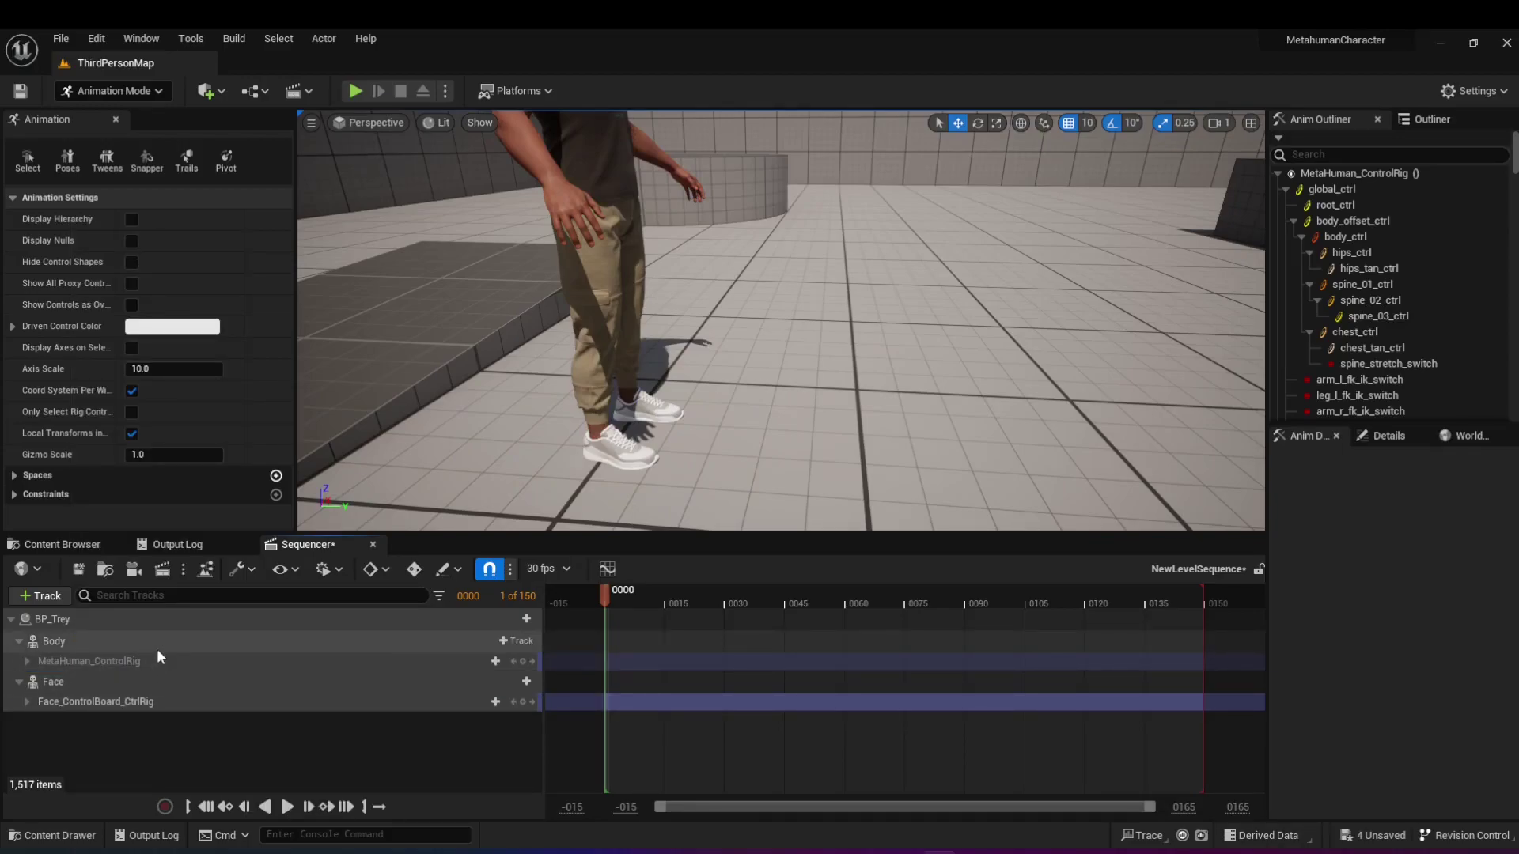
# Add the MM_Idle animation sequence to the Body track of BP_Trey.
pyautogui.click(203, 638)
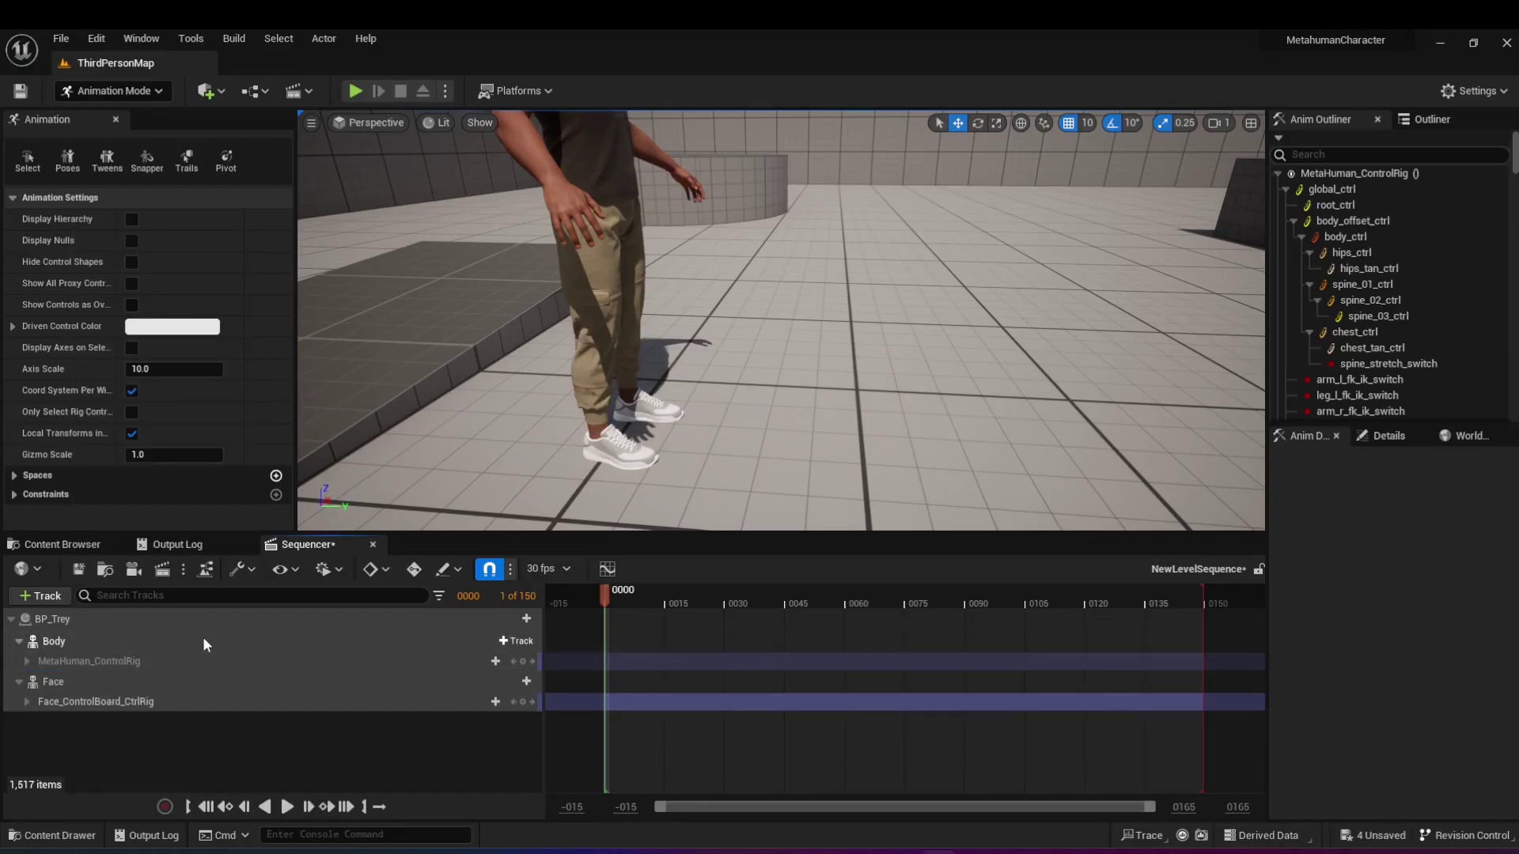
pyautogui.click(503, 642)
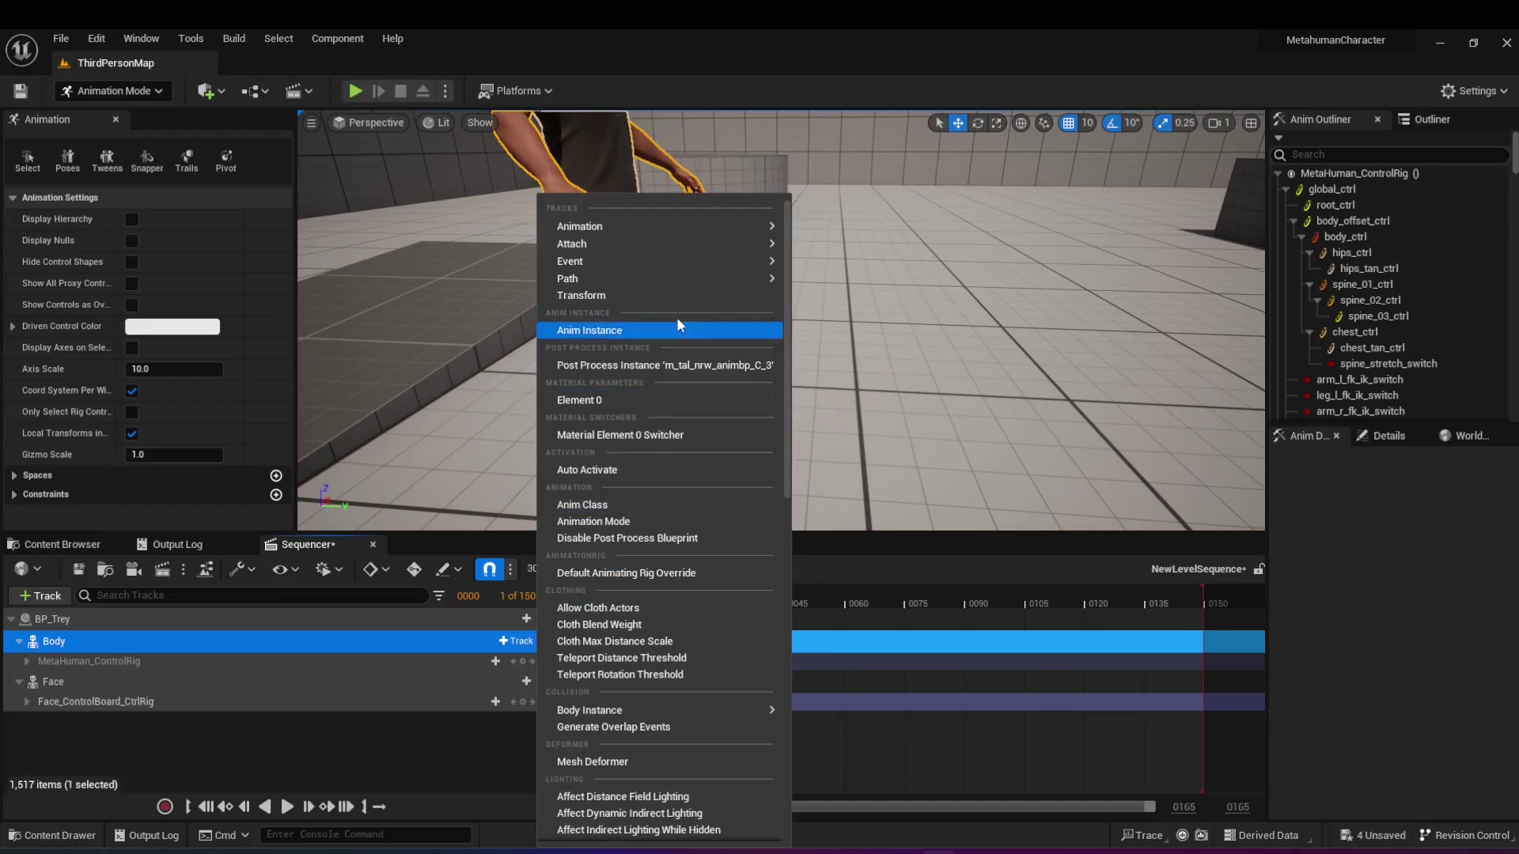
pyautogui.moveTo(671, 227)
pyautogui.click(876, 233)
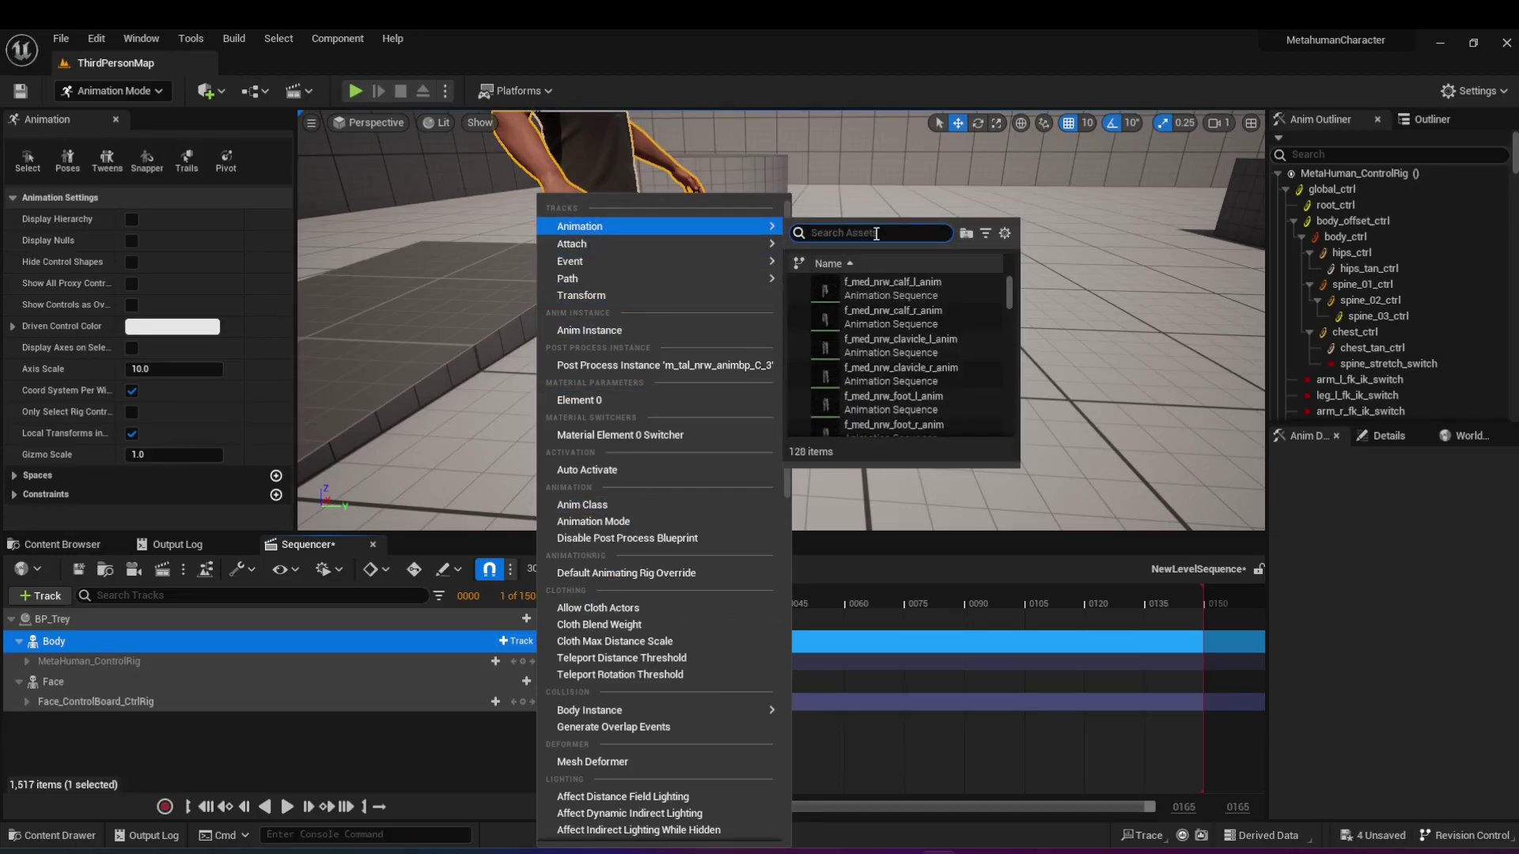
pyautogui.write('idle')
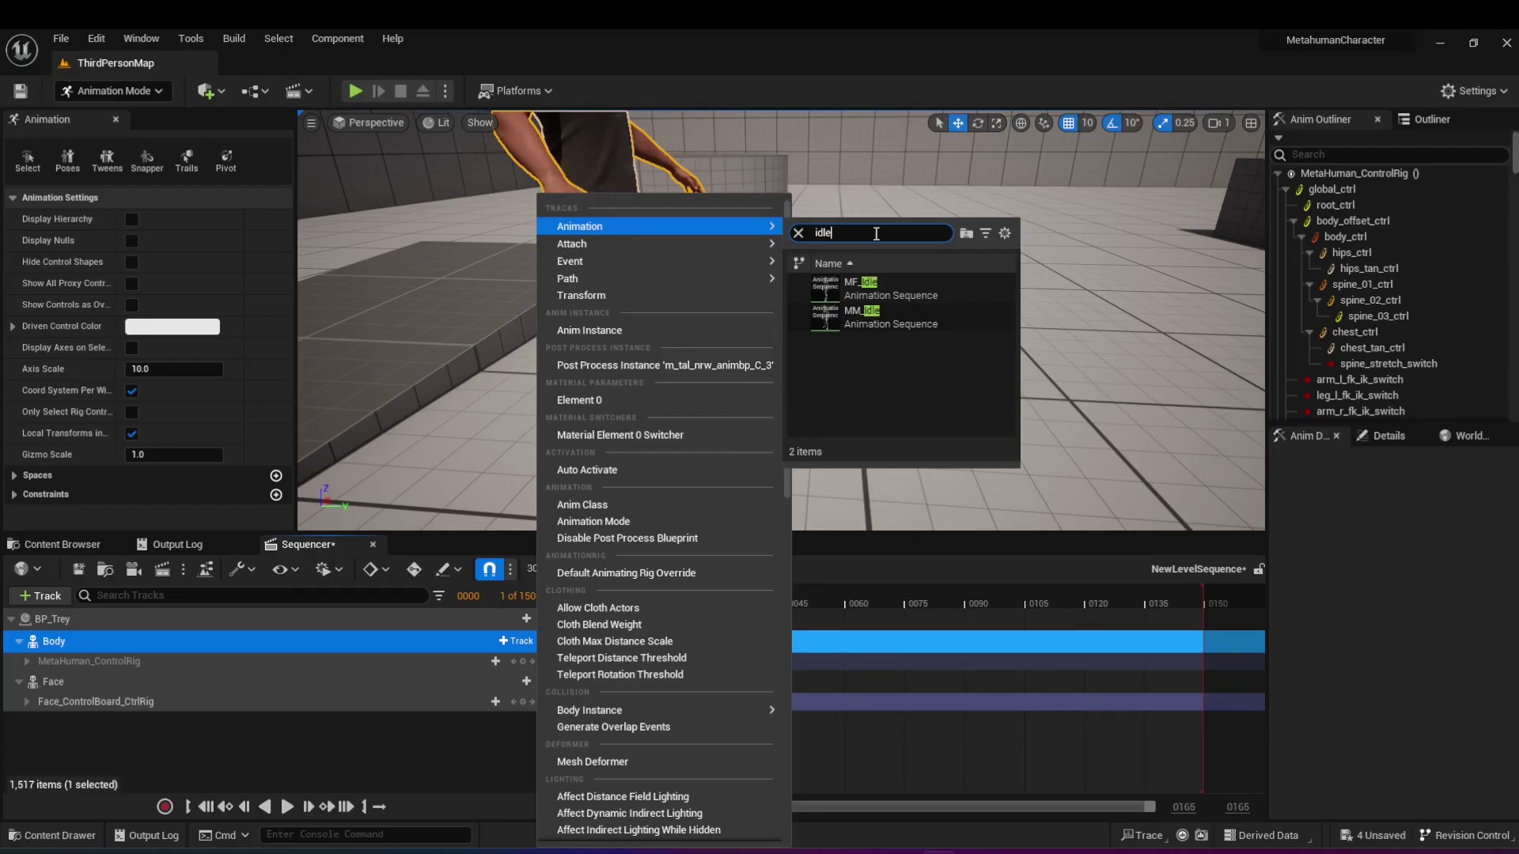
pyautogui.click(859, 315)
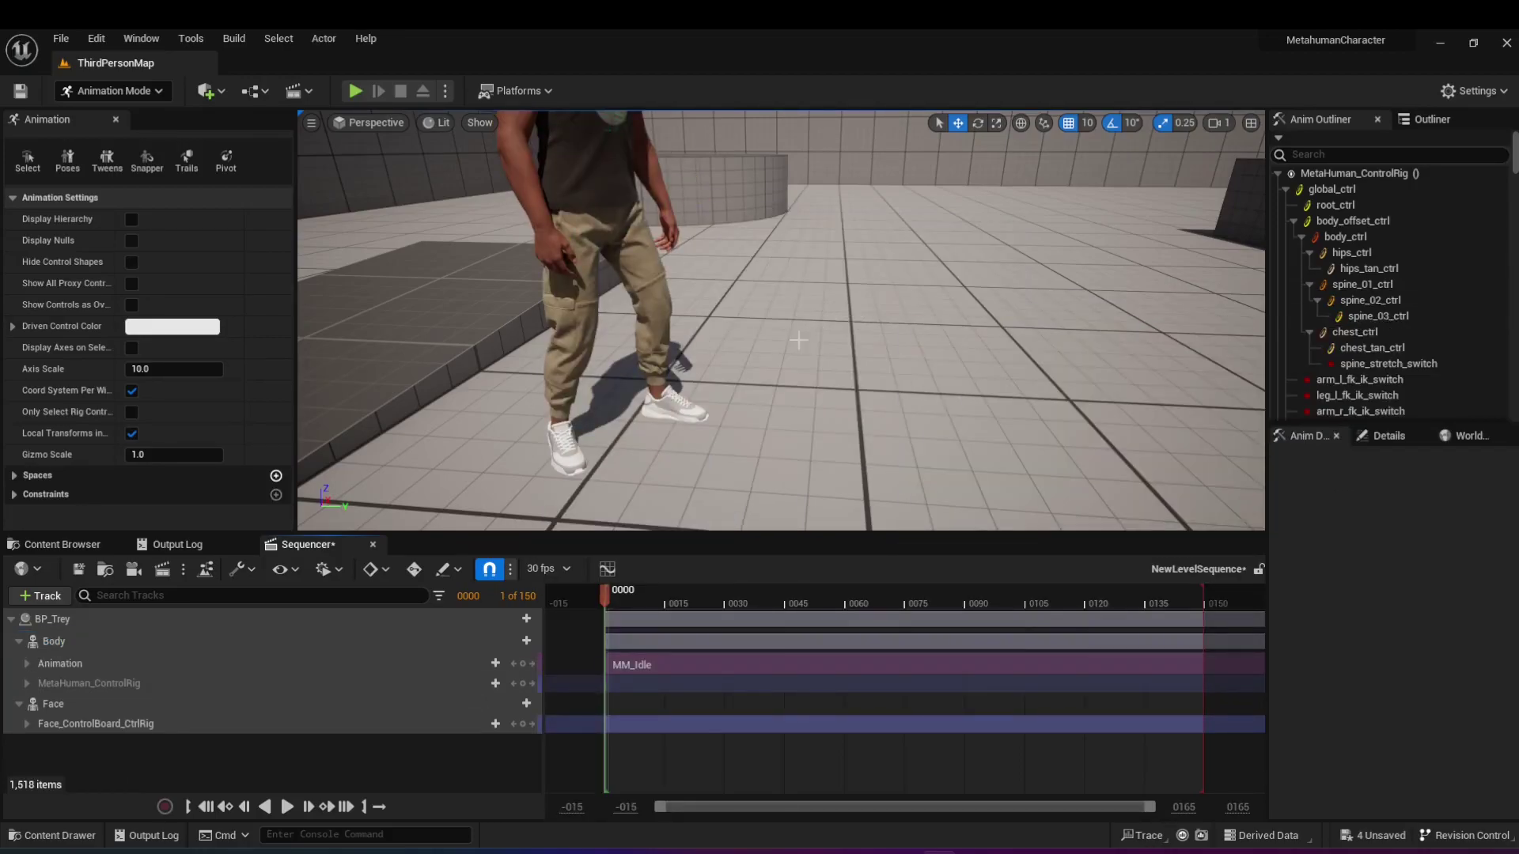
# Bring the whole character into view, play the sequence to preview the idle animation, and pause it.
pyautogui.moveTo(672, 372); pyautogui.dragTo(697, 411)
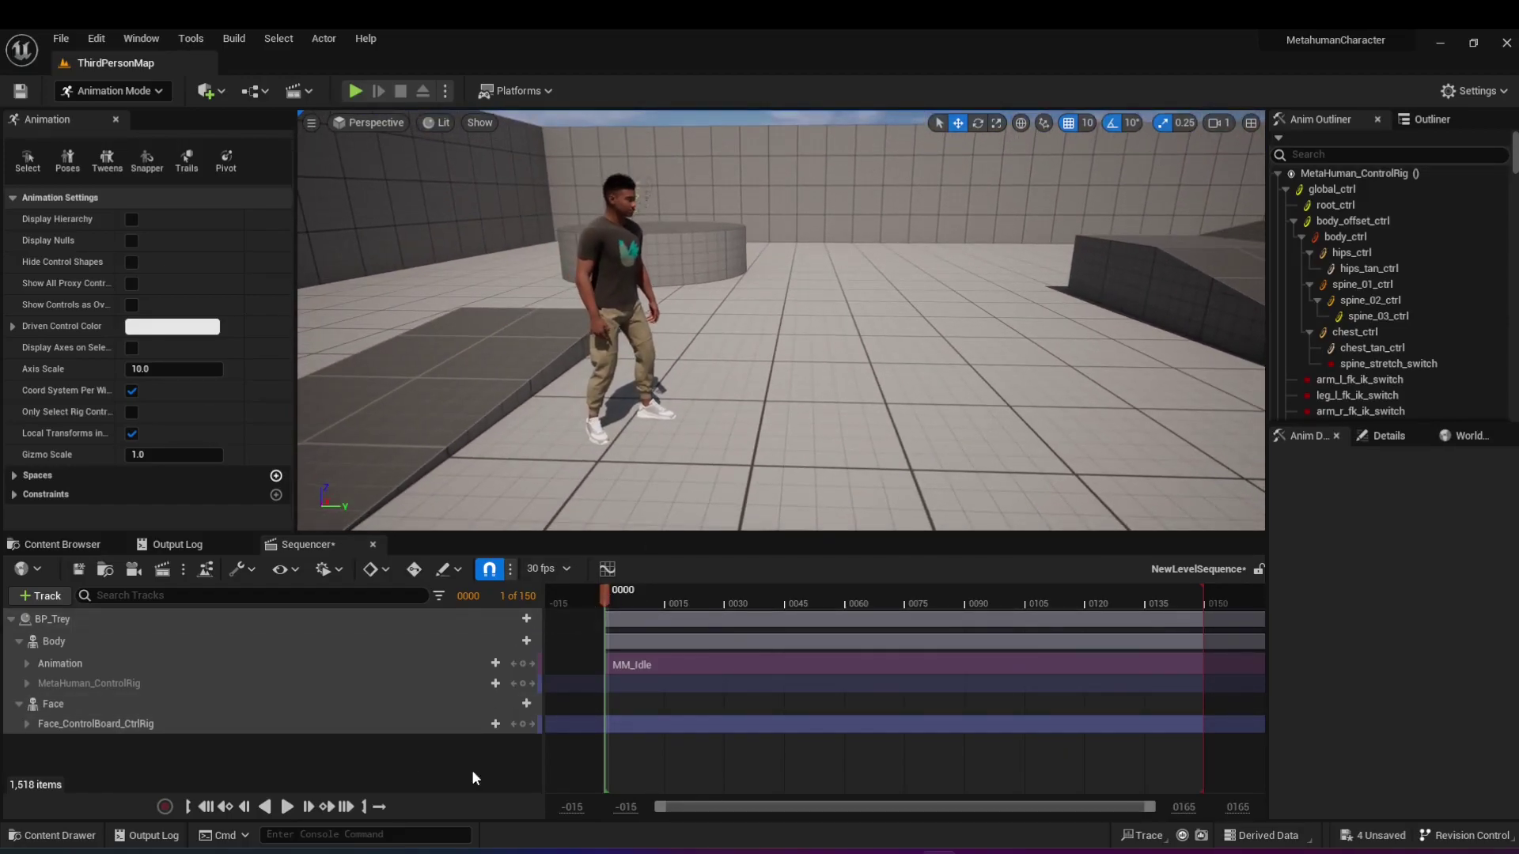
pyautogui.click(287, 807)
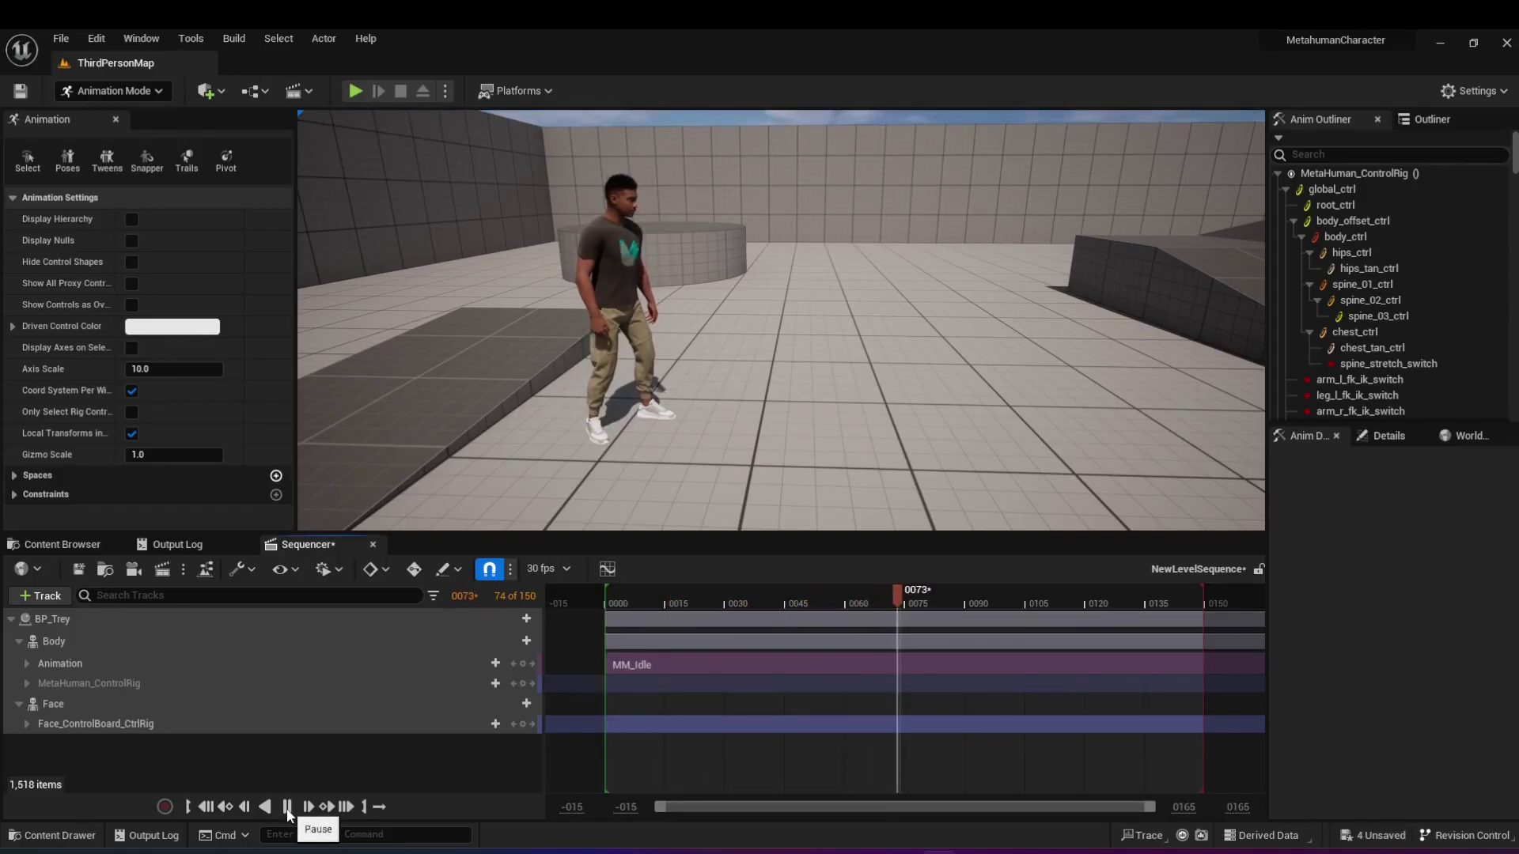
pyautogui.click(287, 807)
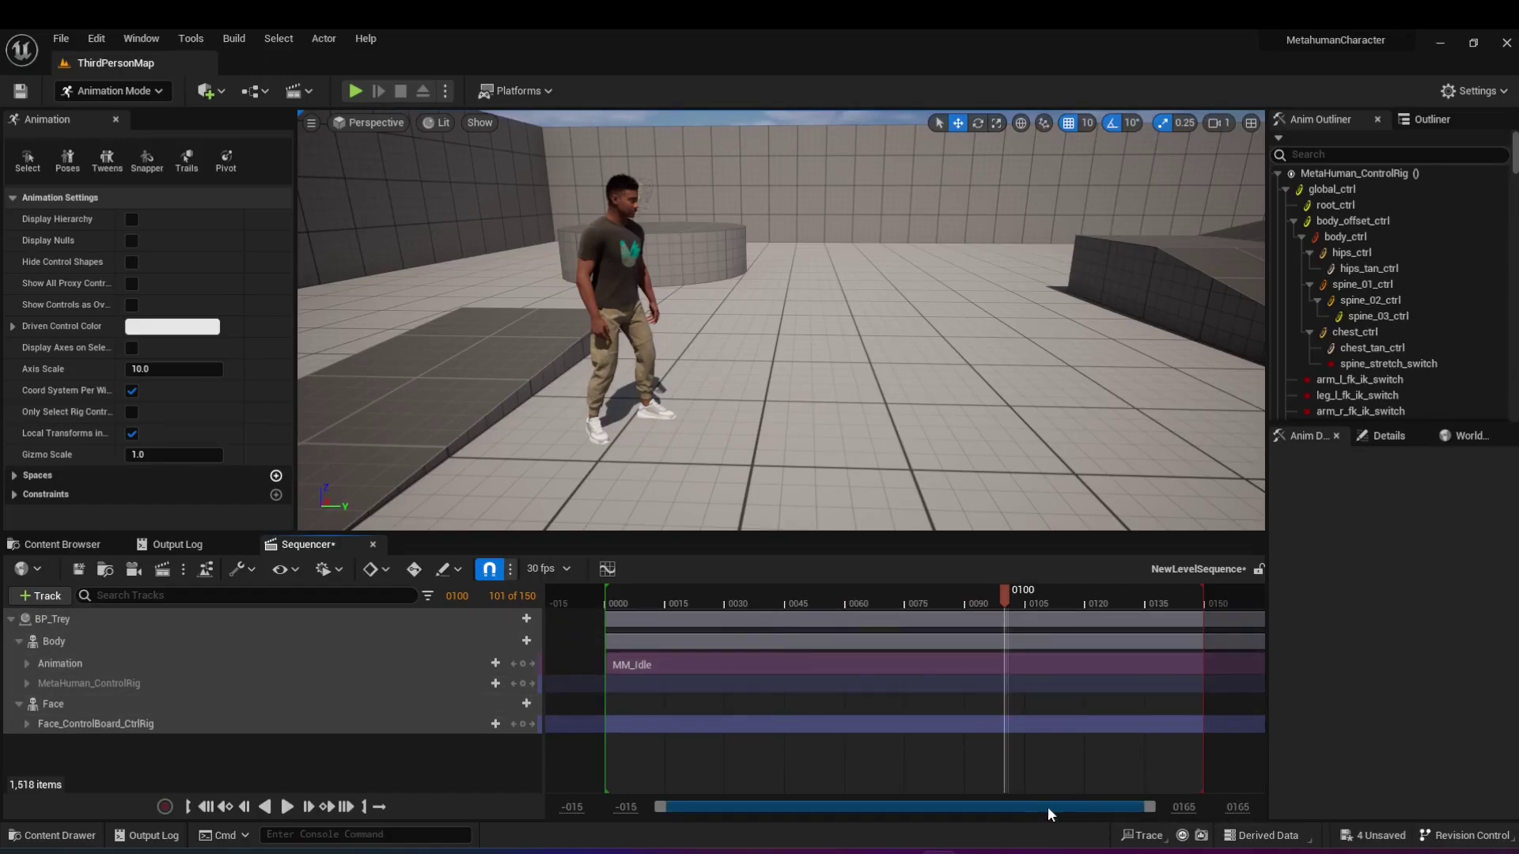
# Extend the sequence's playback range to about frame 185.
pyautogui.moveTo(1001, 597); pyautogui.dragTo(1352, 614)
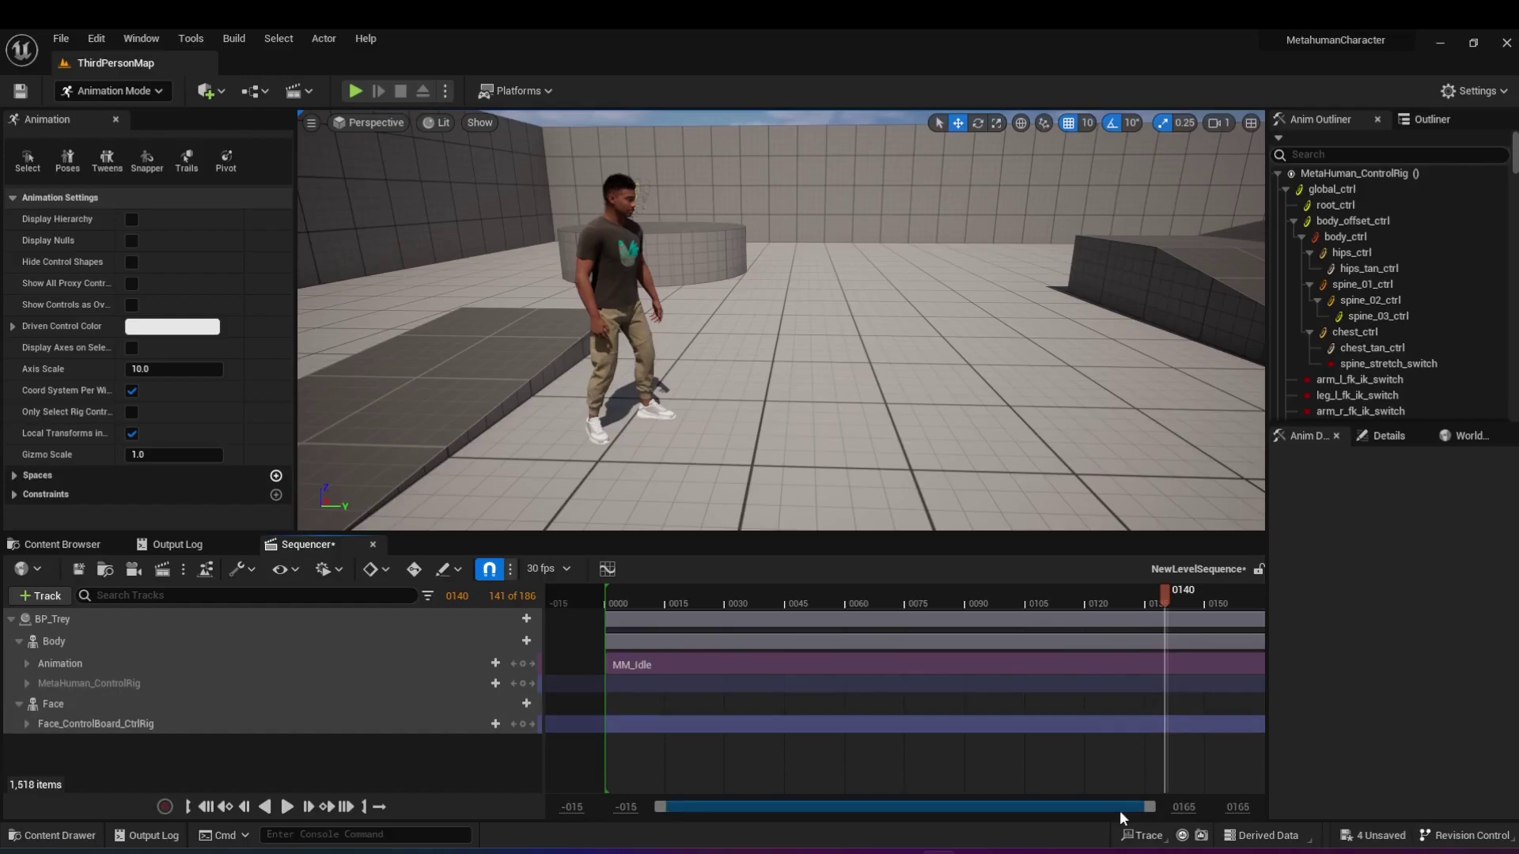
pyautogui.keyDown('ctrl'); pyautogui.scroll(-4, 1107, 690); pyautogui.keyUp('ctrl')
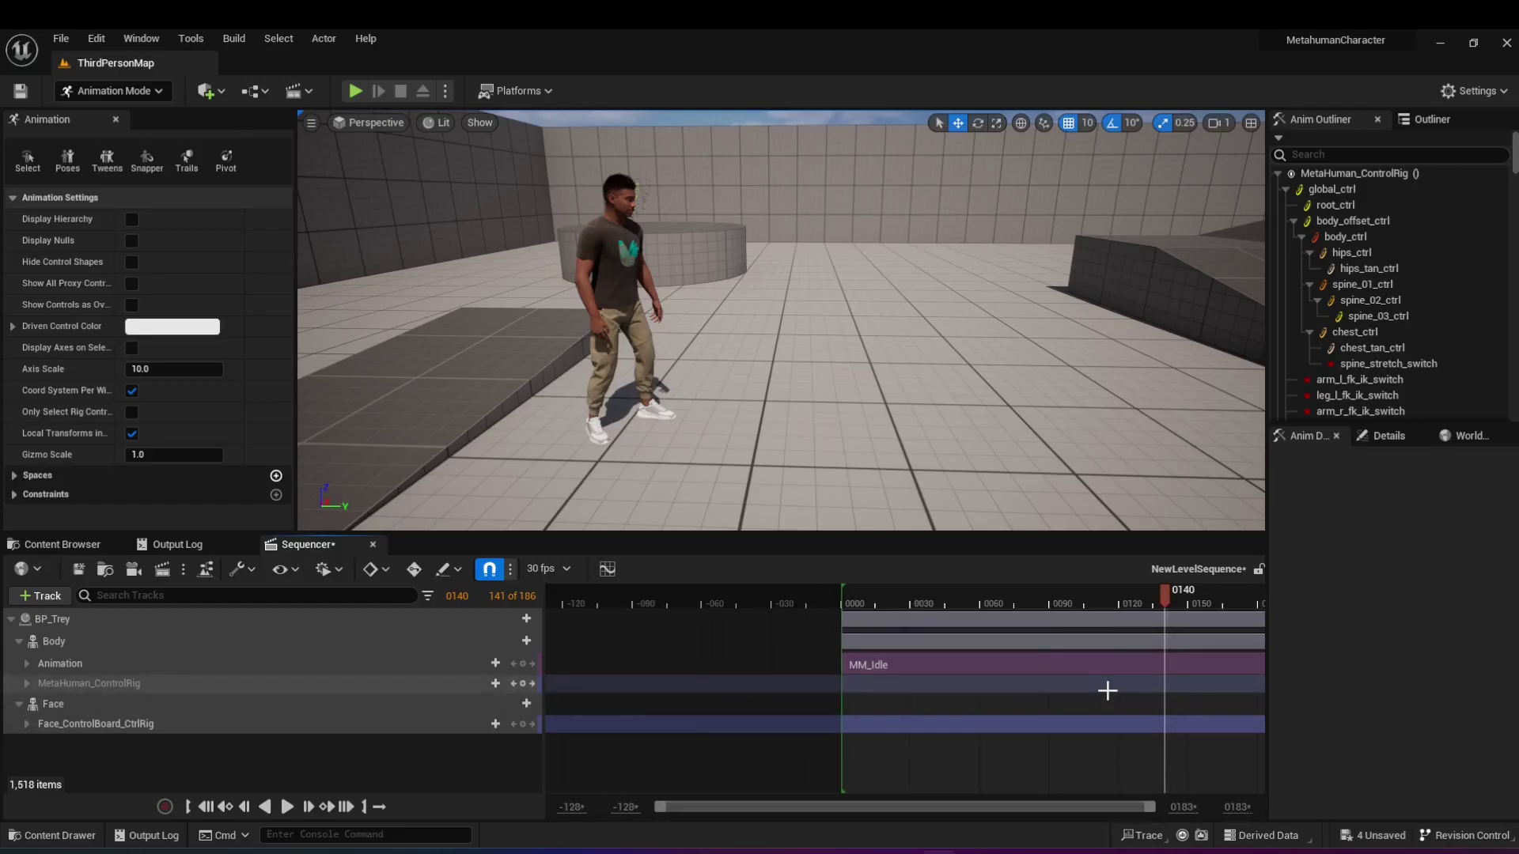
pyautogui.keyDown('ctrl'); pyautogui.scroll(-5, 1120, 733); pyautogui.keyUp('ctrl')
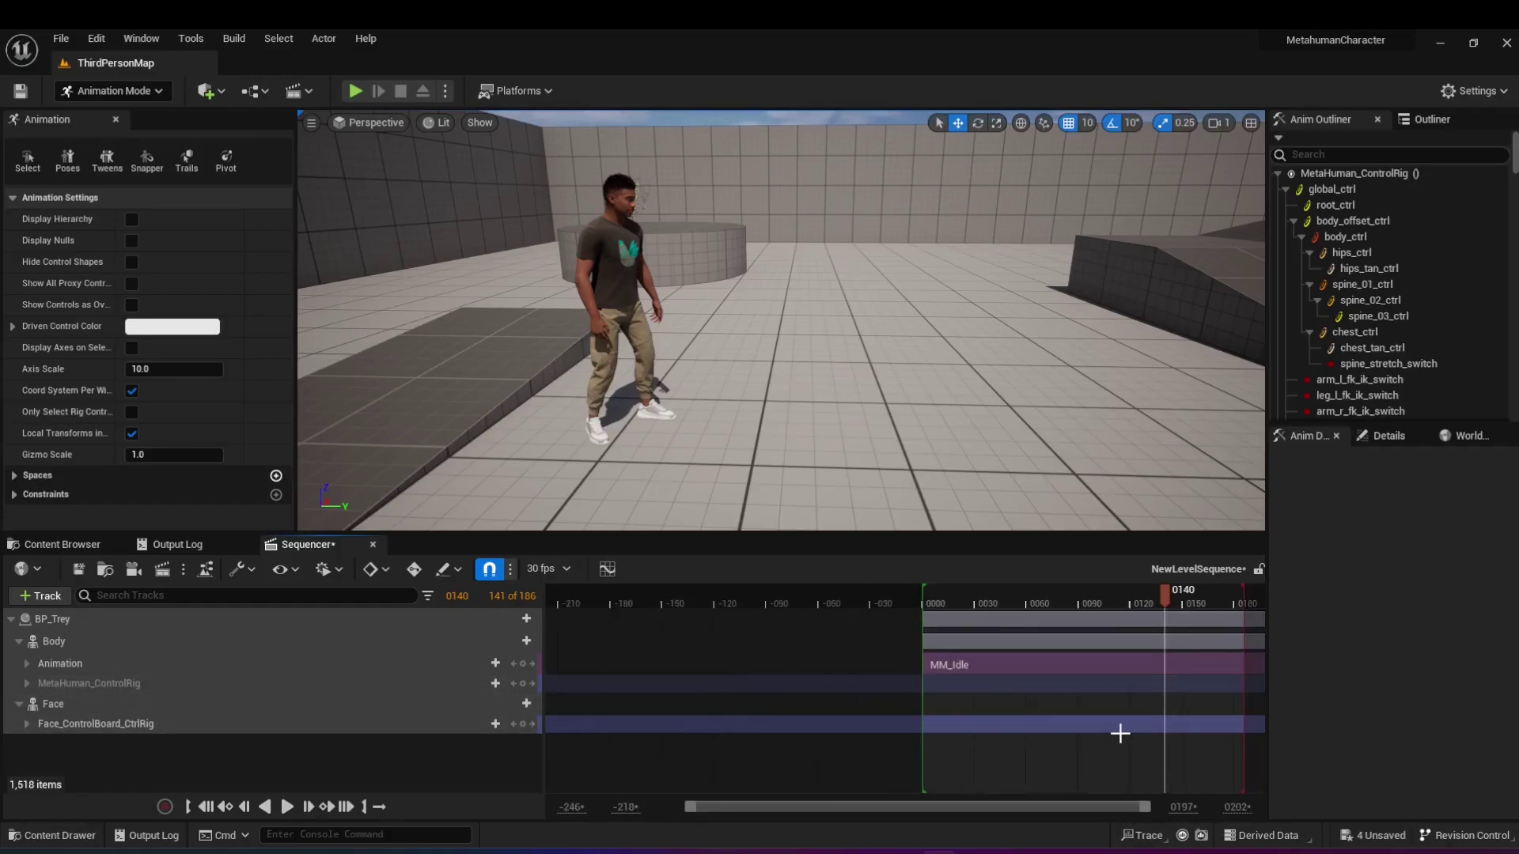
pyautogui.keyDown('ctrl'); pyautogui.scroll(3, 1121, 733); pyautogui.keyUp('ctrl')
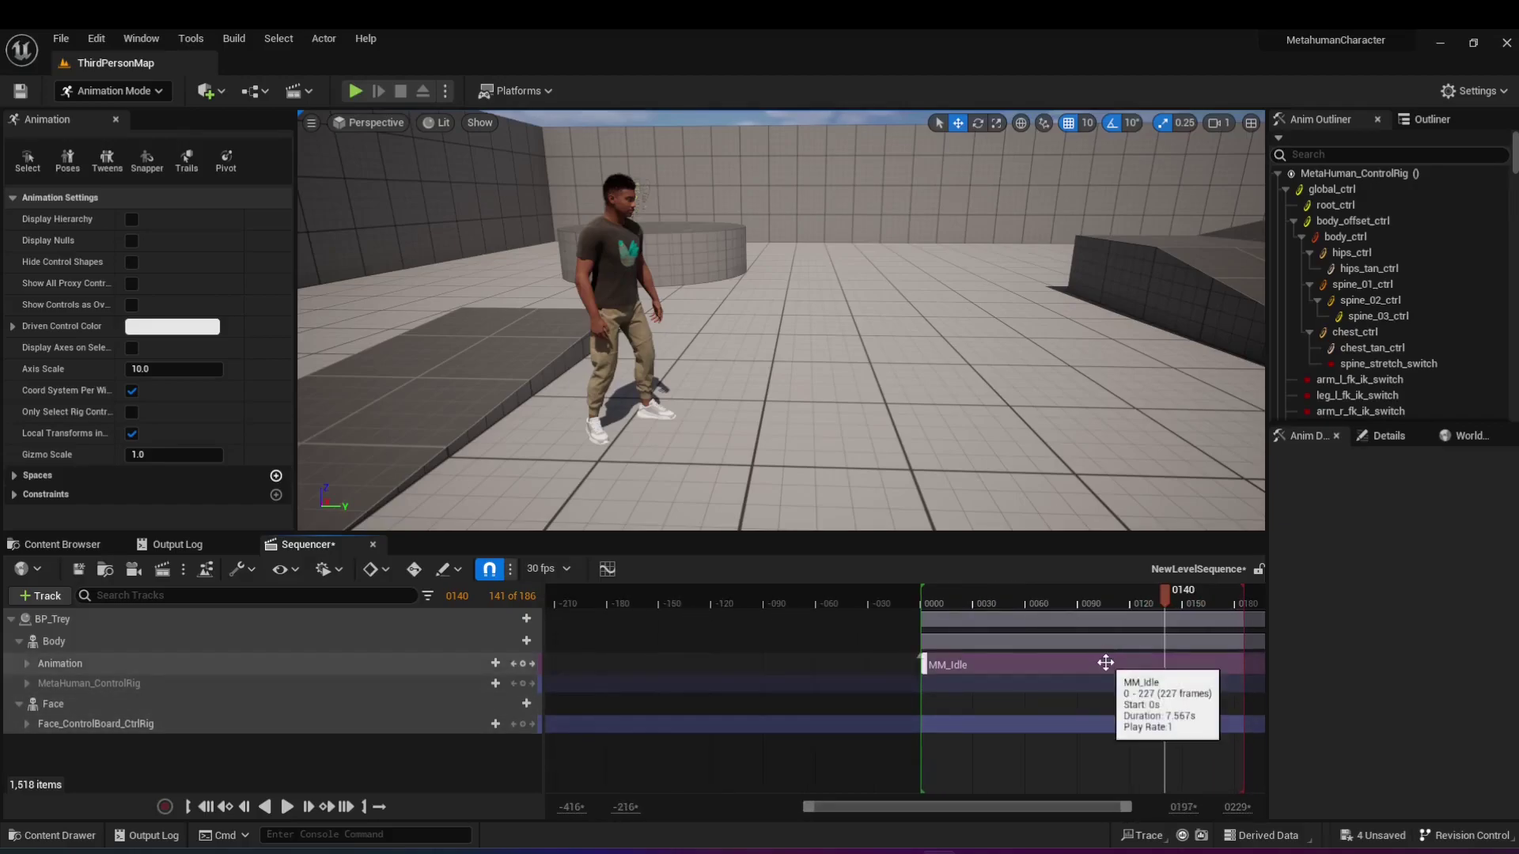
# Shorten the MM_Idle section on the Body's Animation track so it spans frame 0 to about frame 162.
pyautogui.moveTo(1012, 669); pyautogui.dragTo(921, 669)
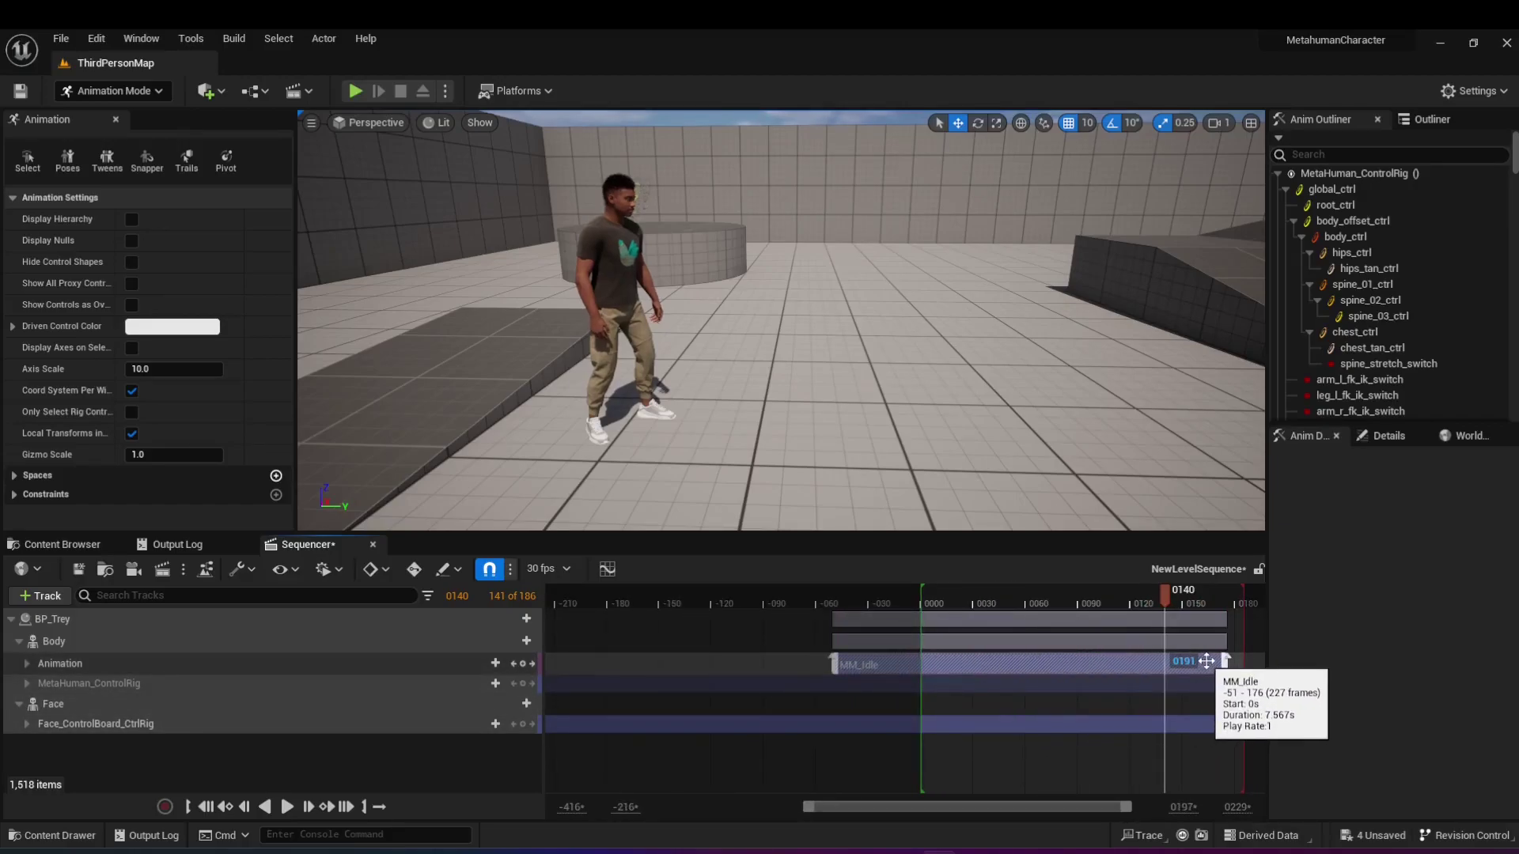
pyautogui.moveTo(1228, 667); pyautogui.dragTo(1125, 671)
pyautogui.moveTo(1004, 668); pyautogui.dragTo(1094, 669)
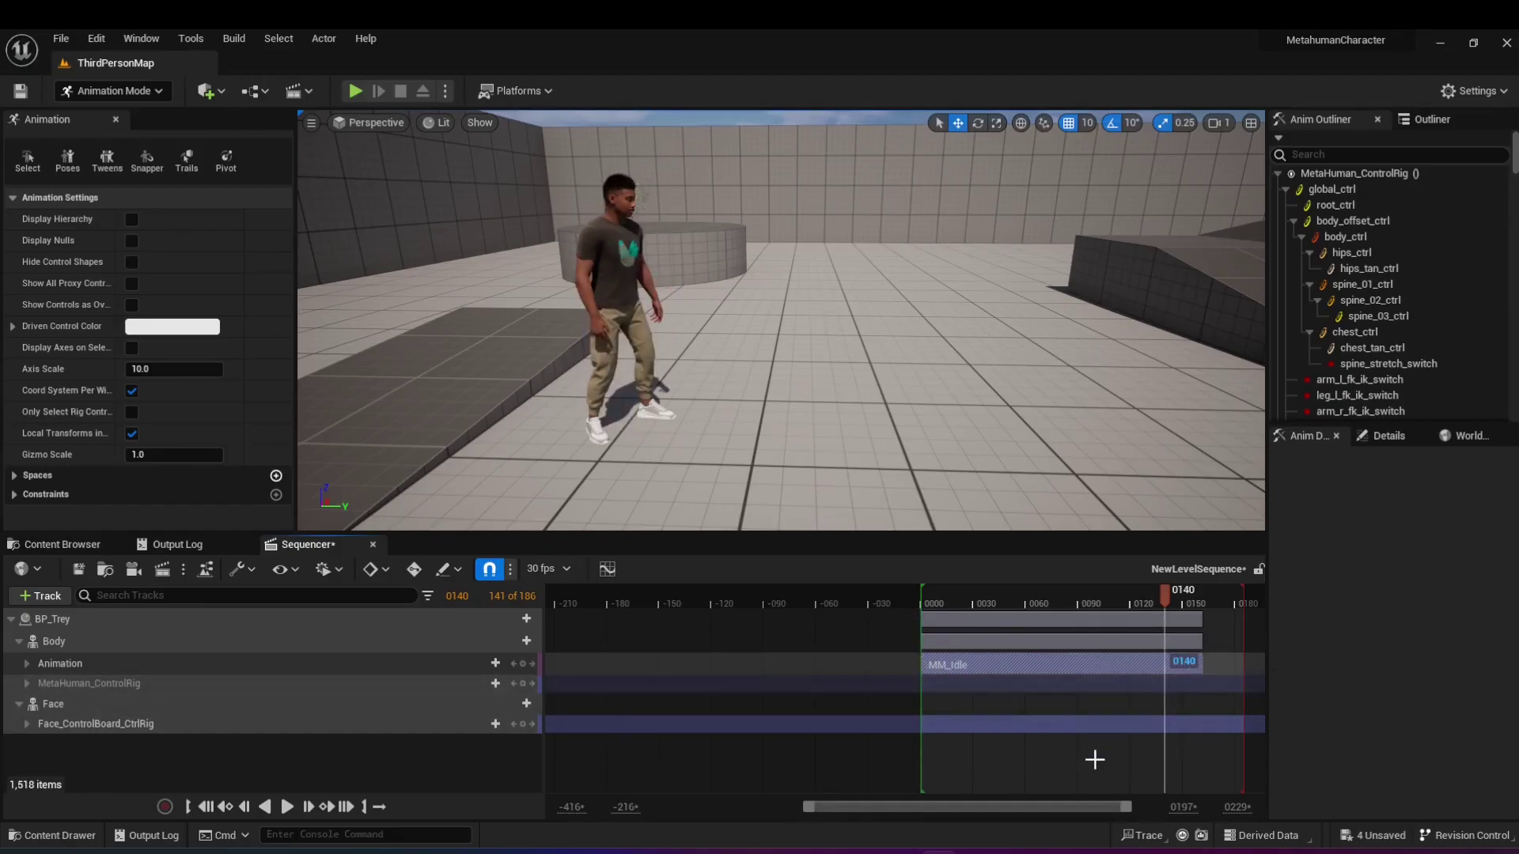
# Scrub through the end of the MM_Idle section and extend the playback range to frame 226.
pyautogui.moveTo(1118, 808); pyautogui.dragTo(1142, 812)
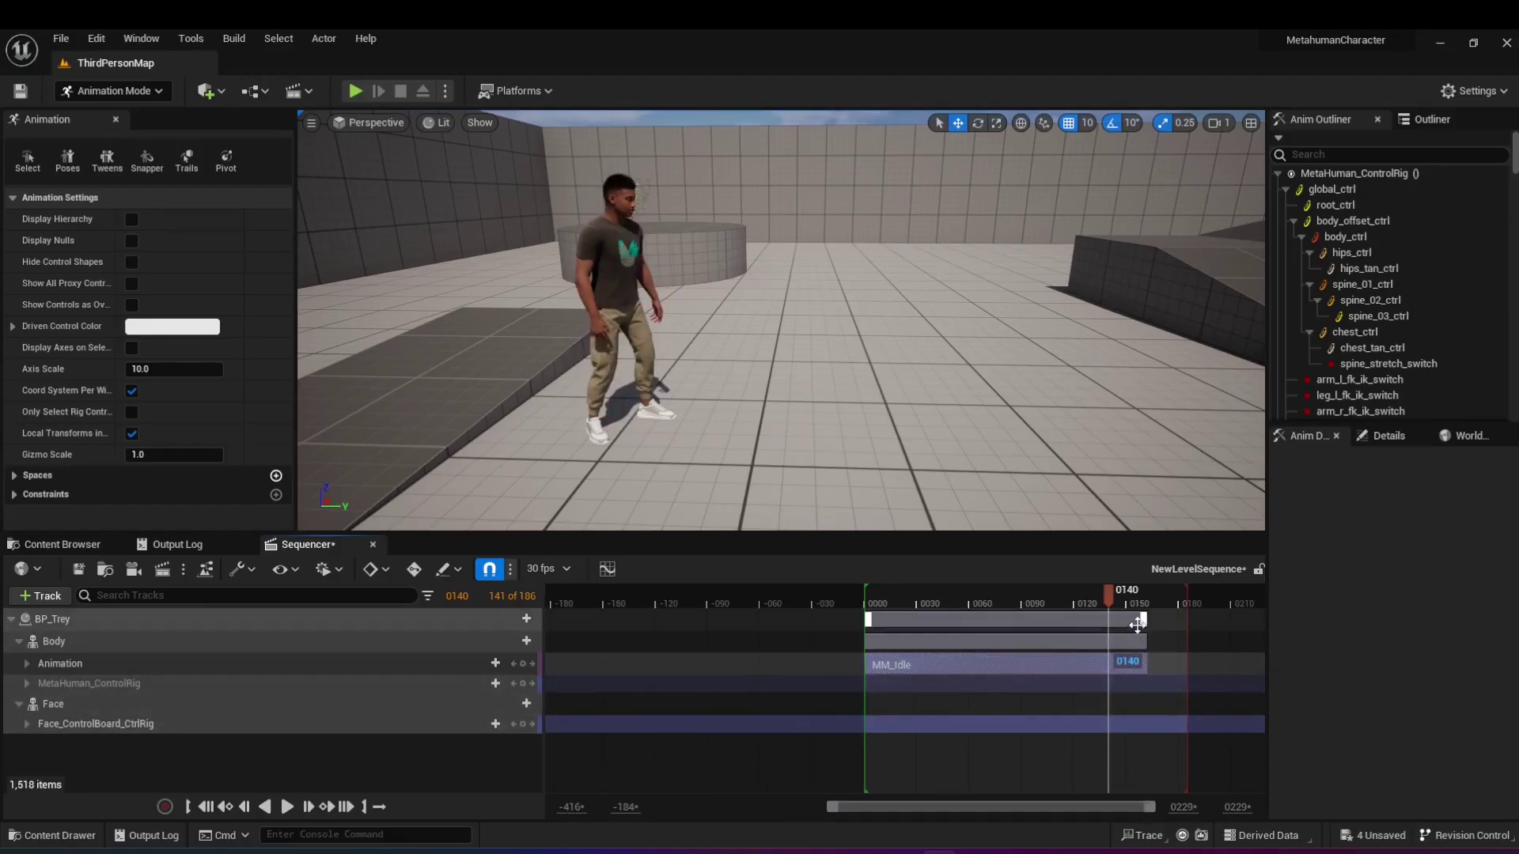
pyautogui.moveTo(1115, 604); pyautogui.dragTo(1038, 652)
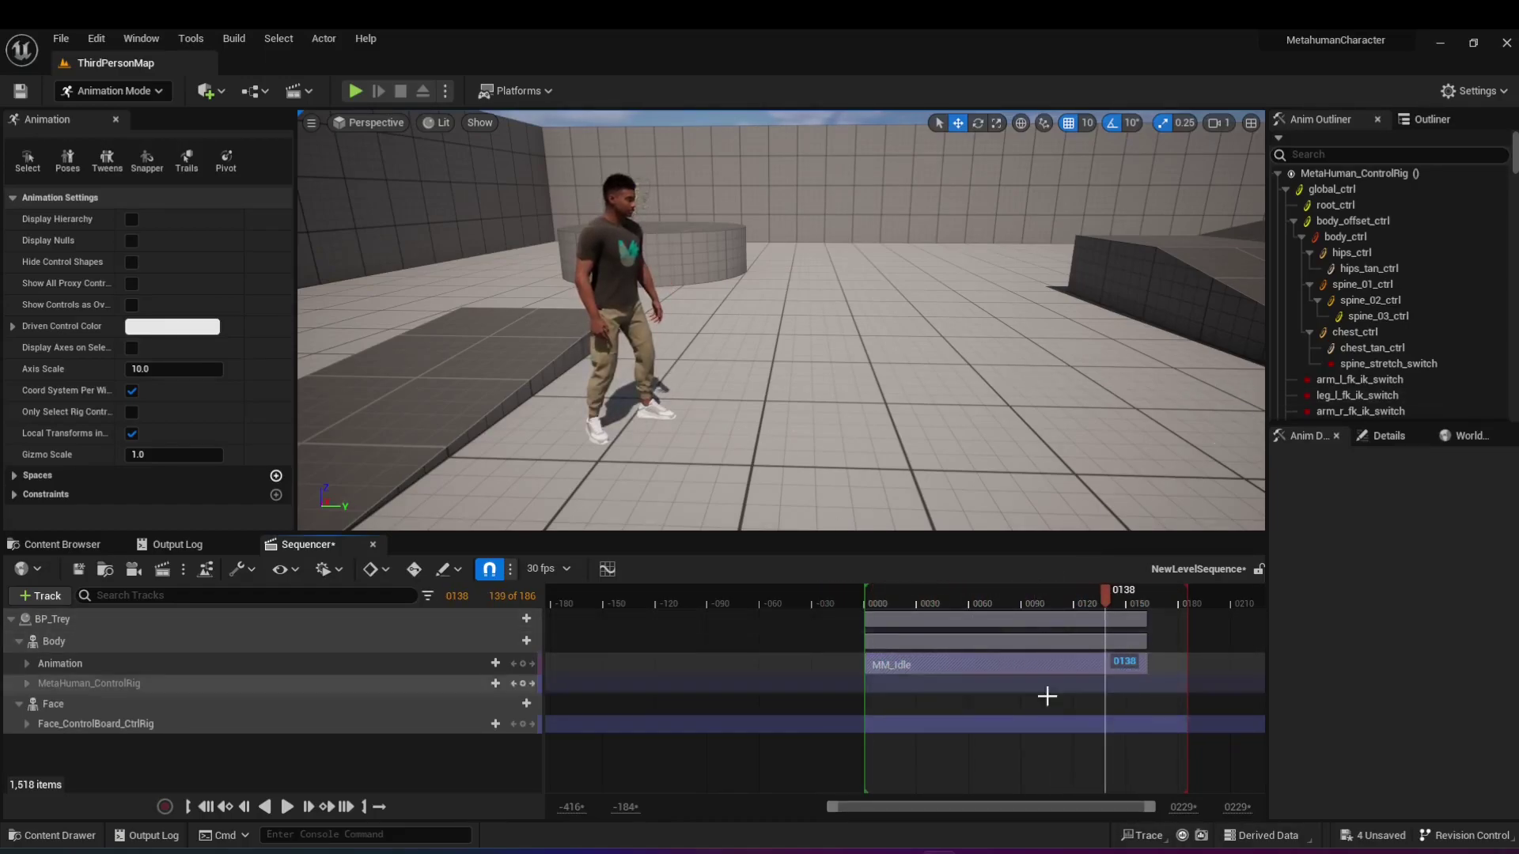
pyautogui.moveTo(1105, 587)
pyautogui.mouseDown()
pyautogui.moveTo(1317, 603)
pyautogui.moveTo(1257, 610)
pyautogui.mouseUp()
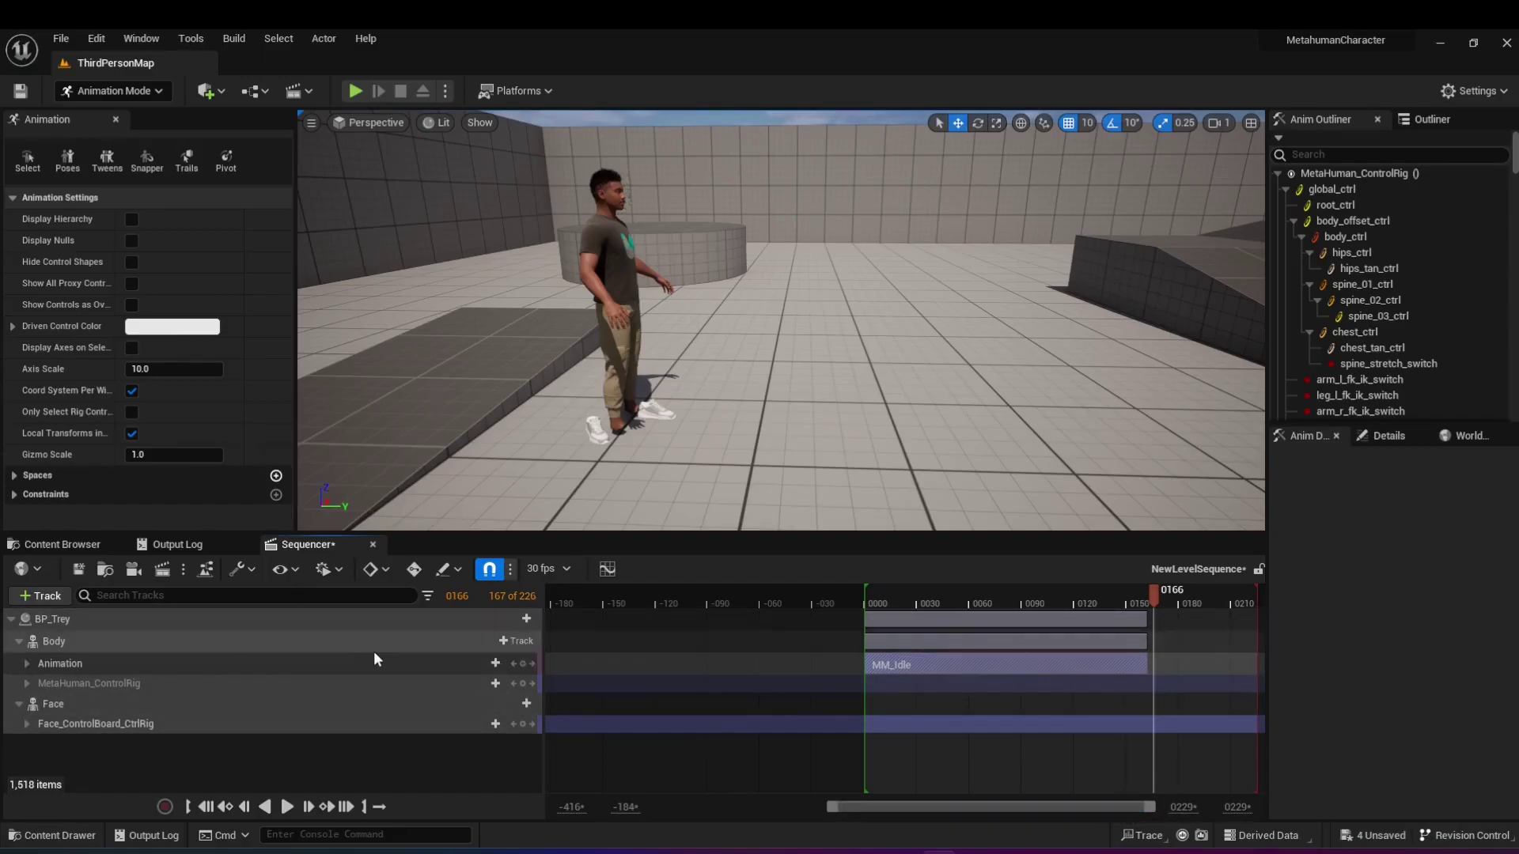
# Expand the Body's Animation track and add the MM_Walk_Fwd animation sequence to it at frame 166.
pyautogui.click(27, 664)
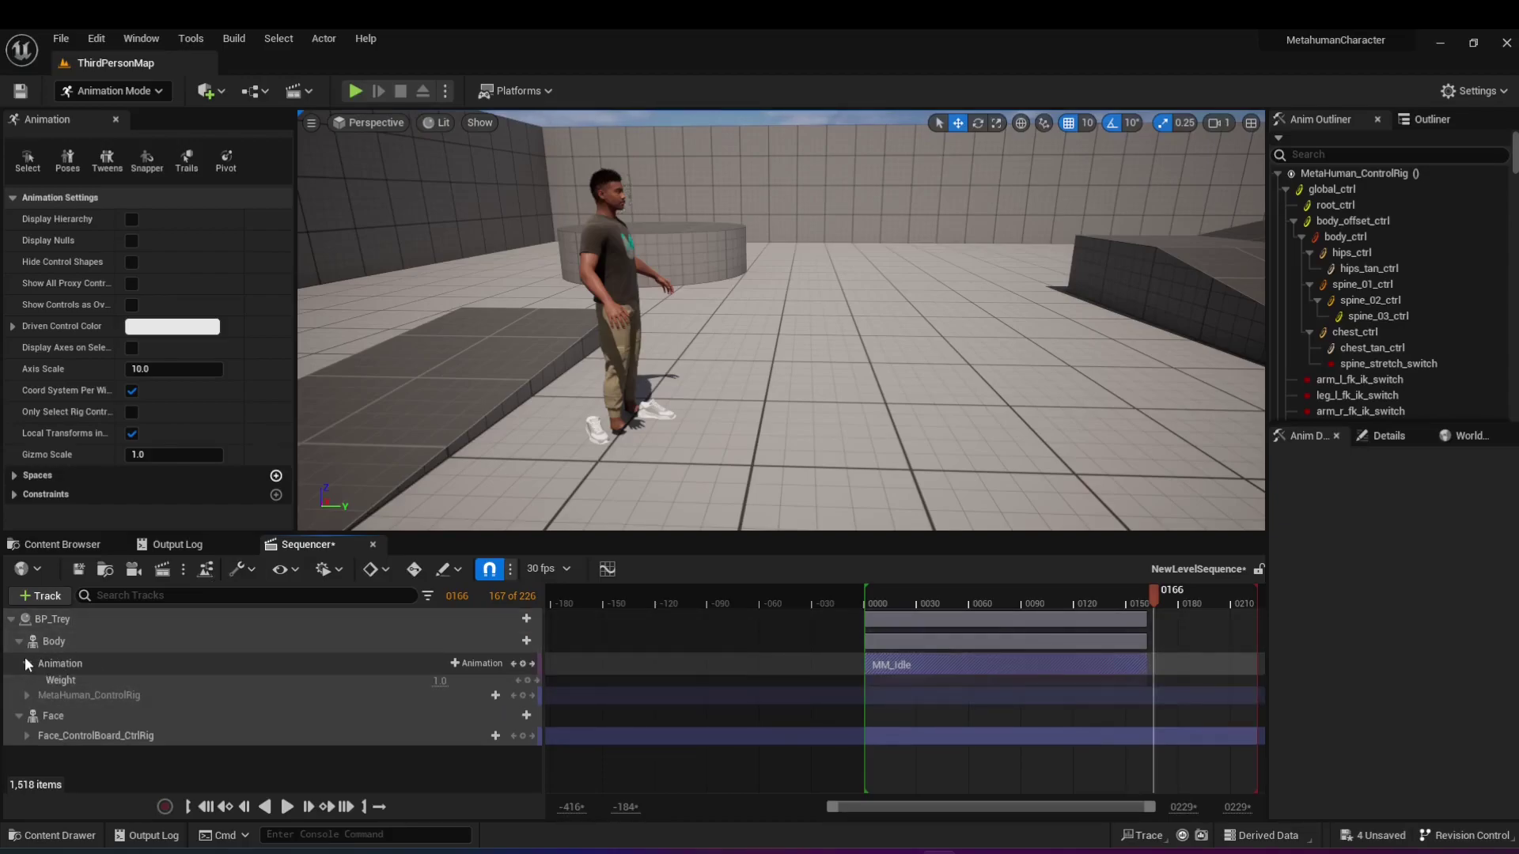
pyautogui.click(472, 663)
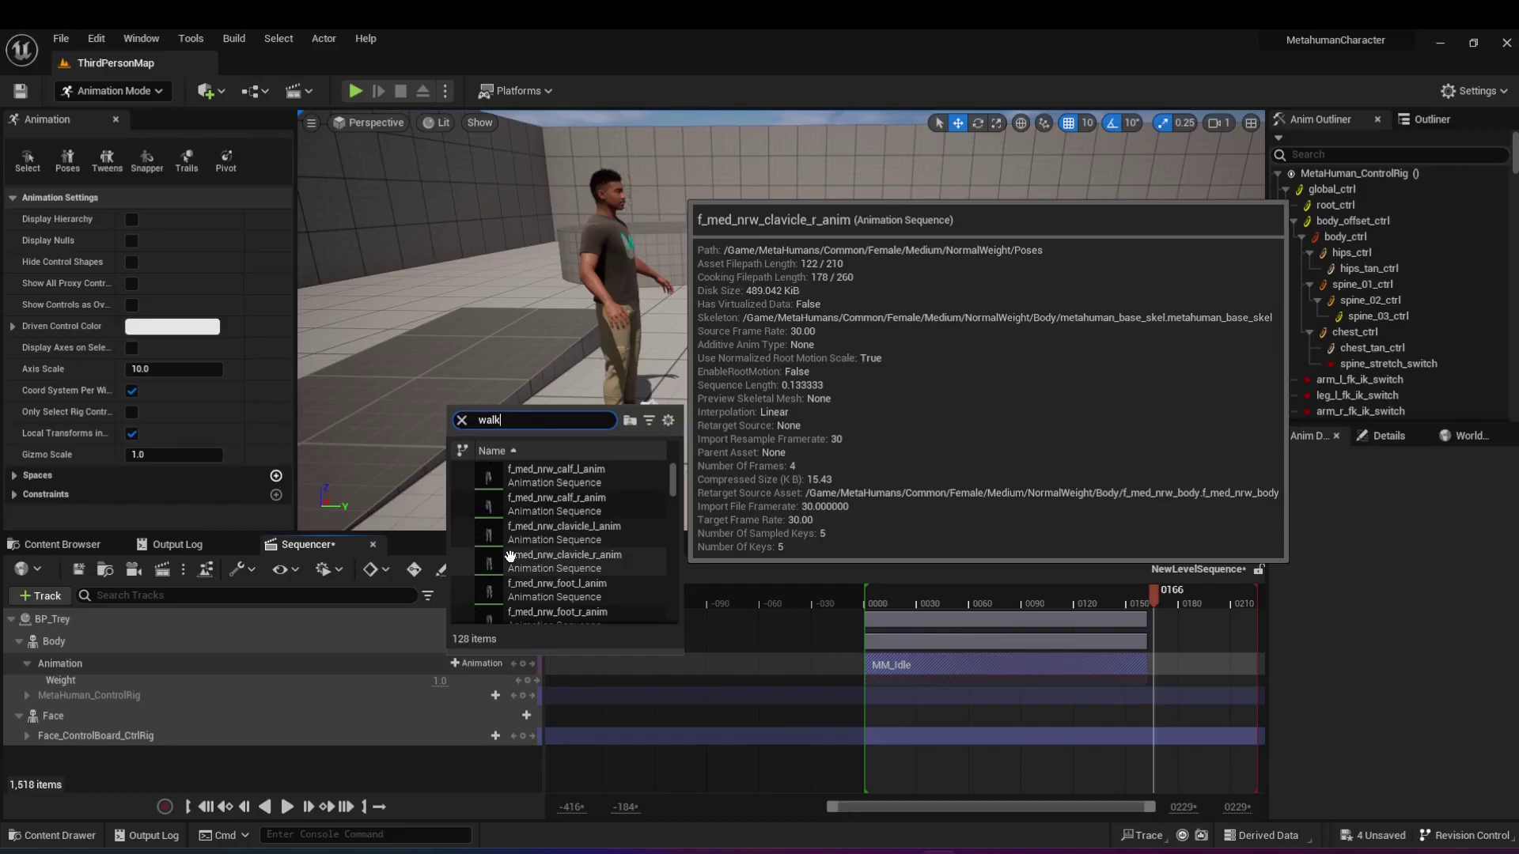
pyautogui.write('walk')
pyautogui.click(550, 505)
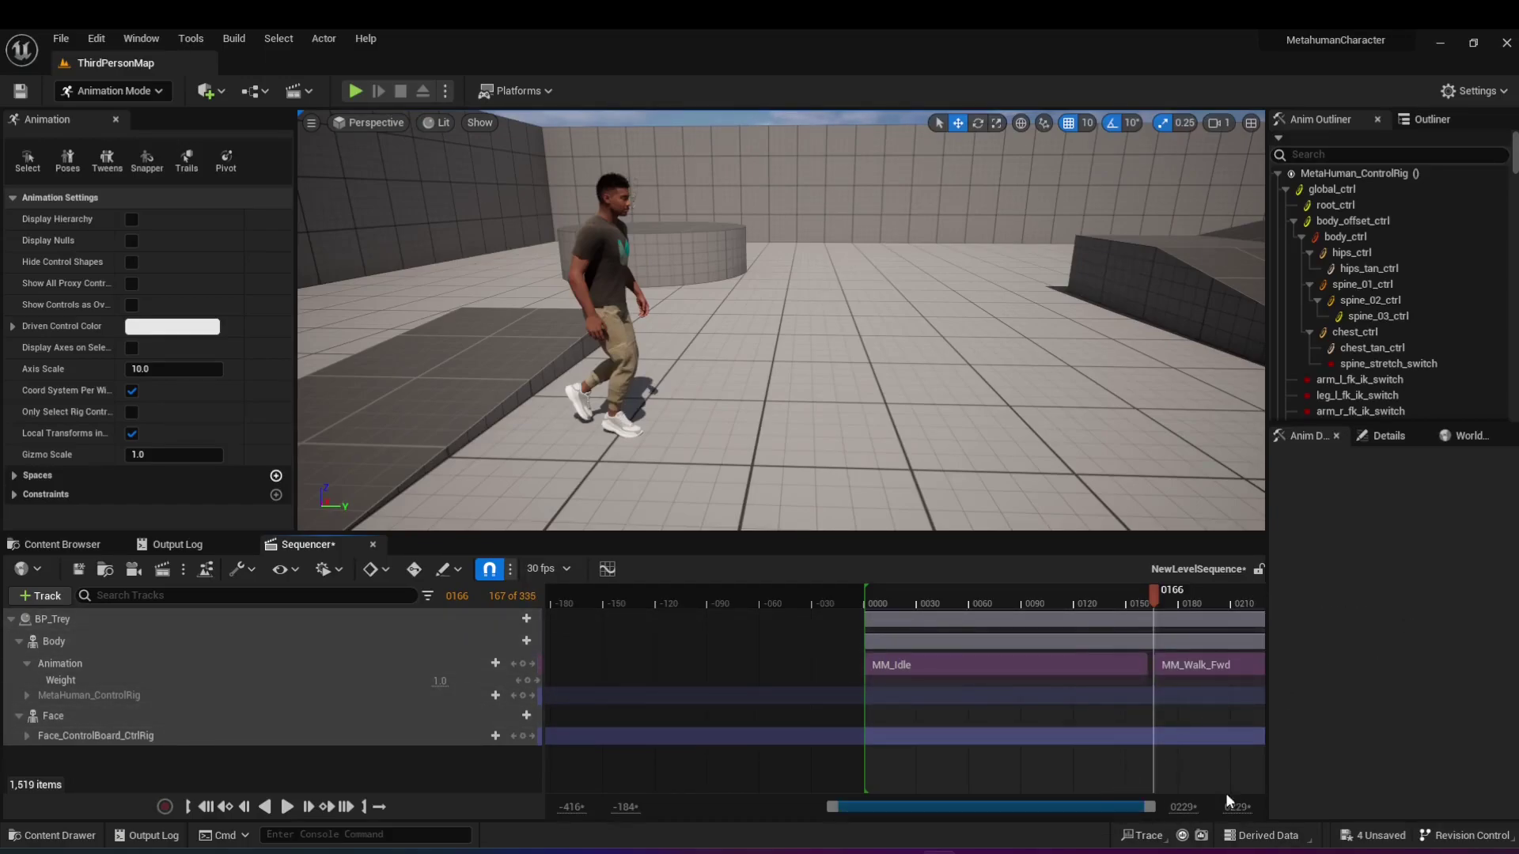
# Move the MM_Walk_Fwd section to start at about frame 142 so it overlaps and blends with the end of MM_Idle.
pyautogui.keyDown('ctrl'); pyautogui.scroll(-2, 1227, 744); pyautogui.keyUp('ctrl')
pyautogui.keyDown('ctrl'); pyautogui.scroll(-2, 1229, 748); pyautogui.keyUp('ctrl')
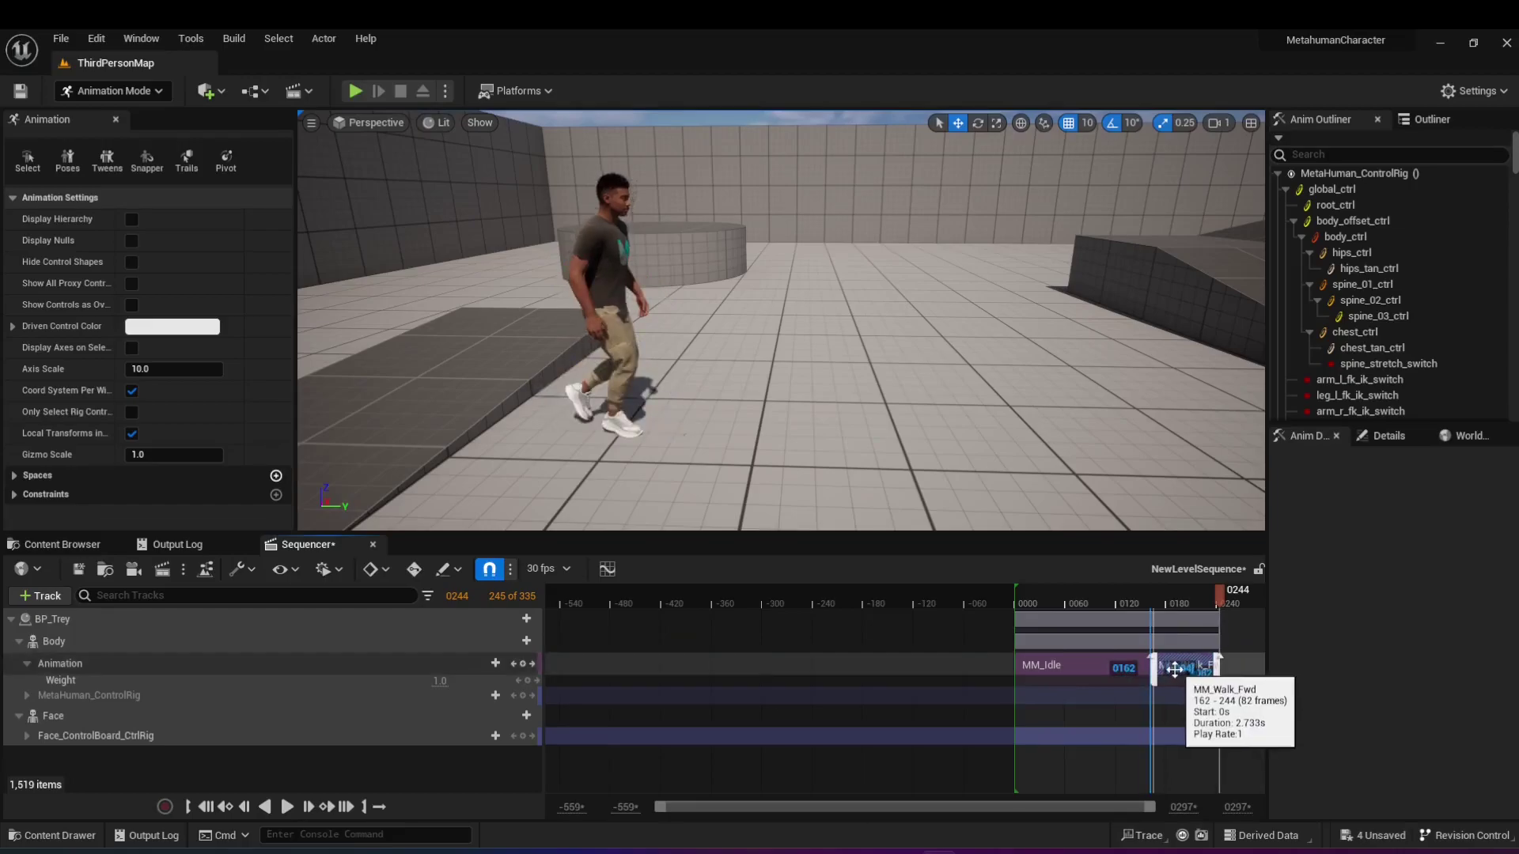
pyautogui.moveTo(1166, 668)
pyautogui.mouseDown()
pyautogui.moveTo(1201, 672)
pyautogui.moveTo(1176, 672)
pyautogui.mouseUp()
pyautogui.moveTo(1223, 600); pyautogui.dragTo(1170, 634)
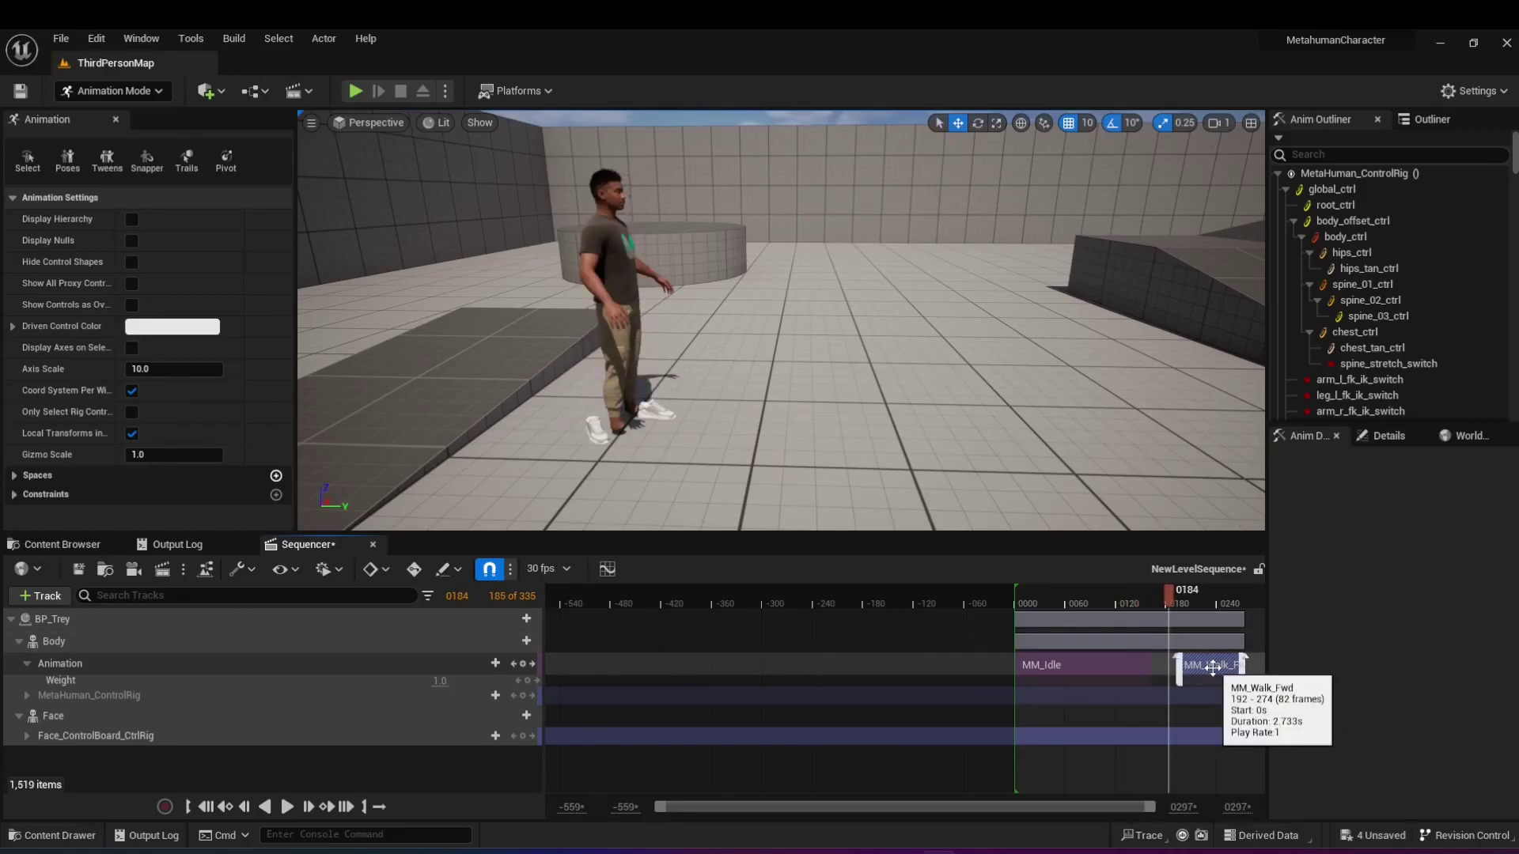
pyautogui.moveTo(1222, 677); pyautogui.dragTo(1169, 686)
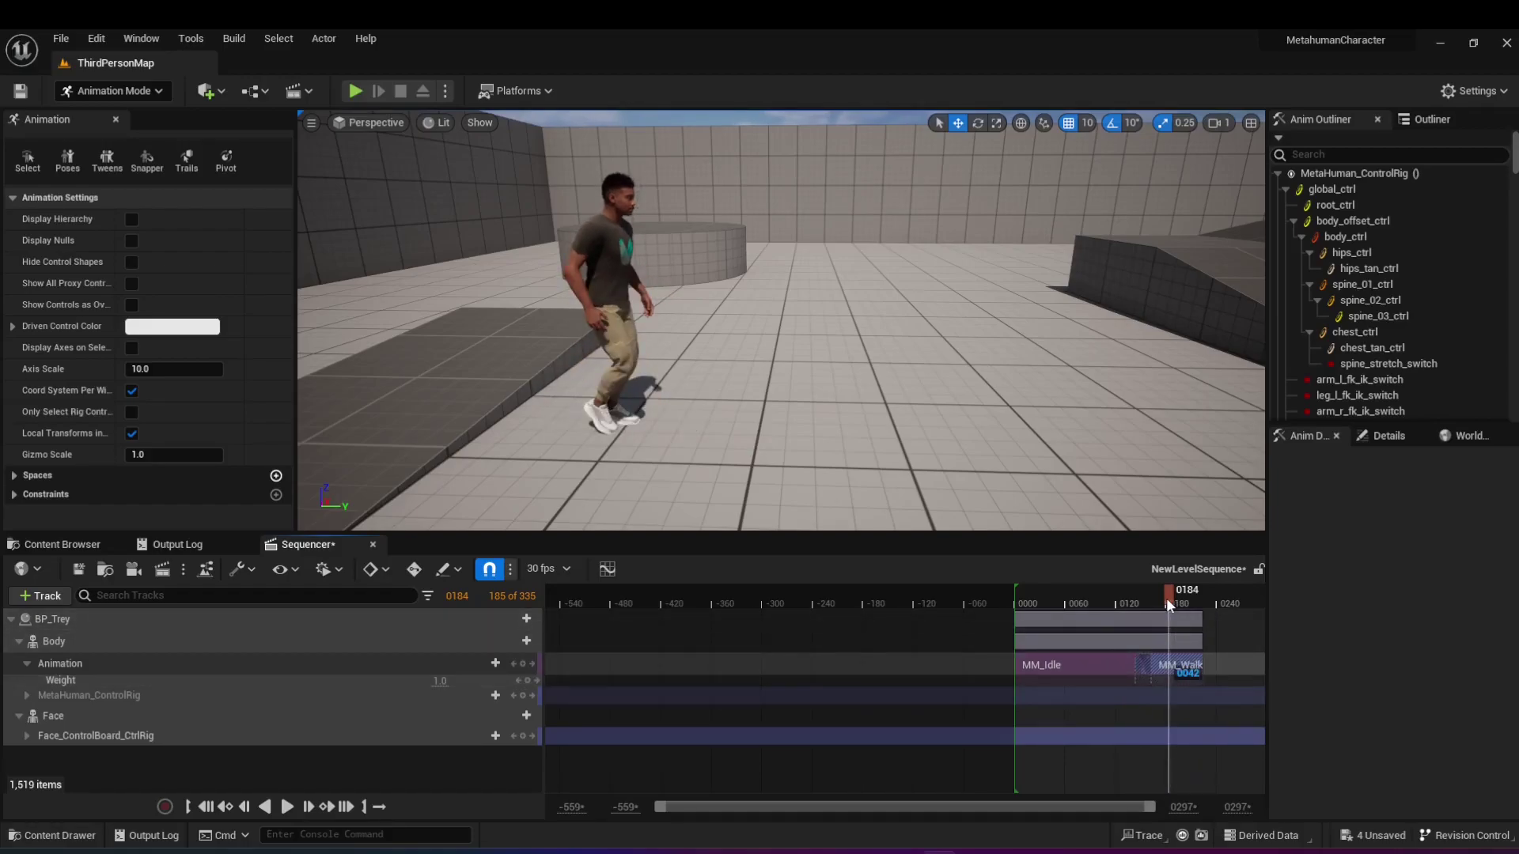
# Lengthen the MM_Walk_Fwd section to end at about frame 290 and scrub through the repeating walk.
pyautogui.moveTo(1166, 598); pyautogui.dragTo(1261, 673)
pyautogui.moveTo(1131, 807); pyautogui.dragTo(1202, 804)
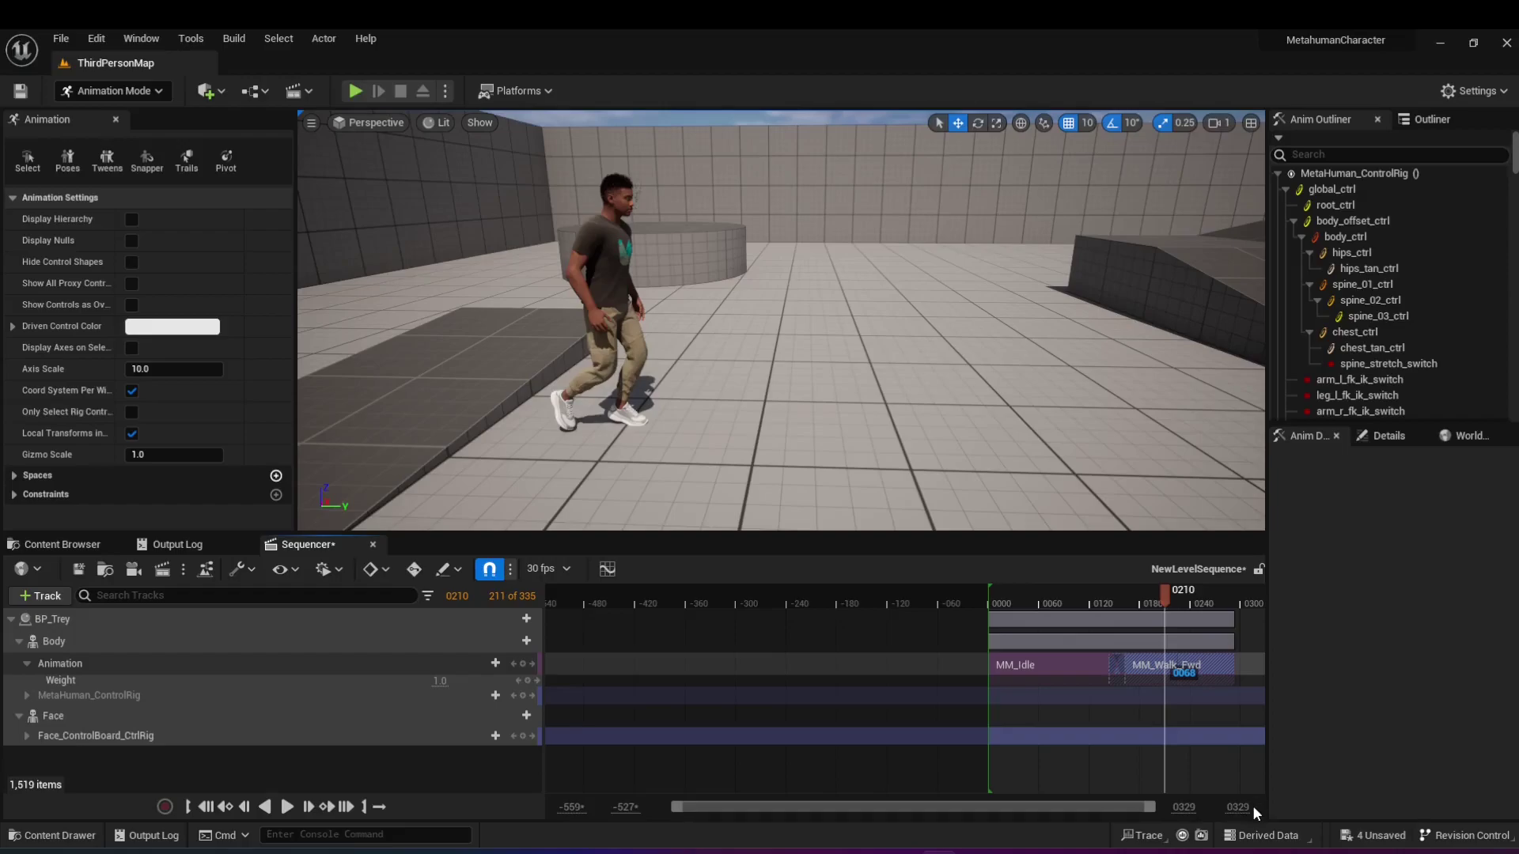
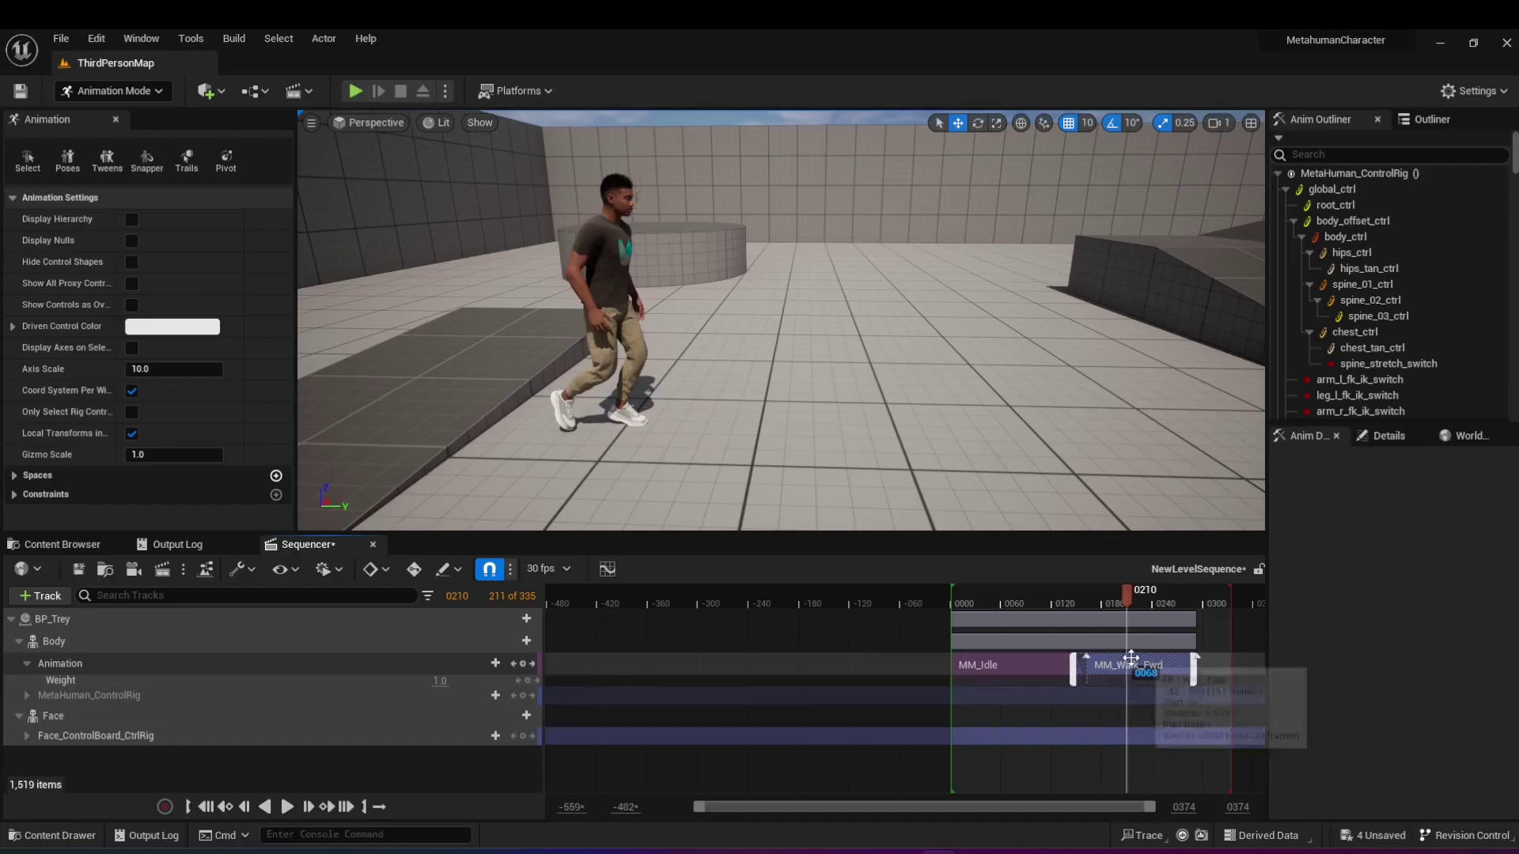
pyautogui.moveTo(1117, 598); pyautogui.dragTo(1152, 669)
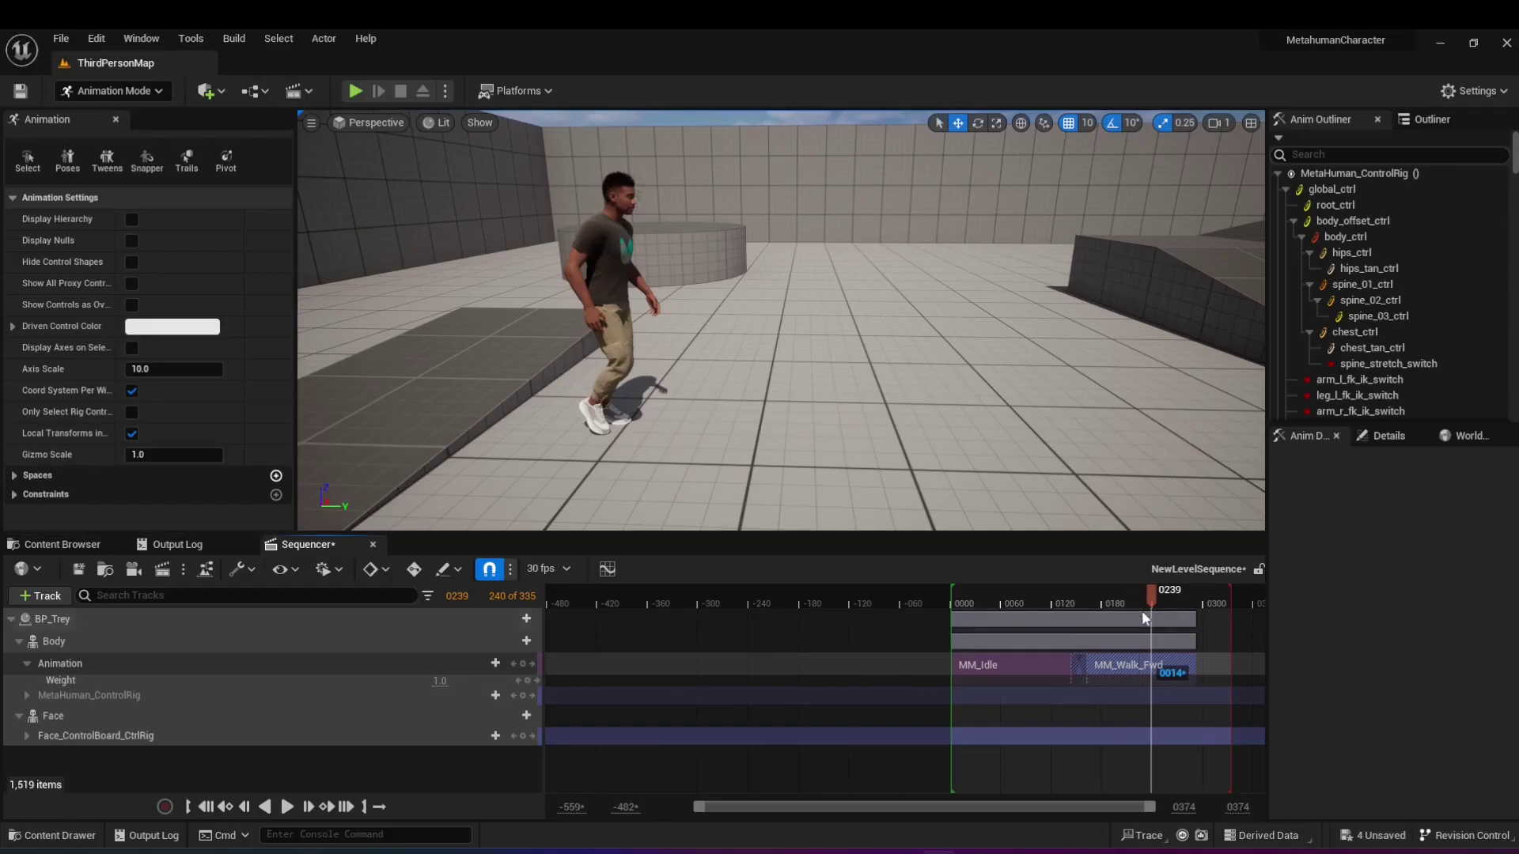
# Add a Transform track to the Body component and key it at frame 150, where the walk starts.
pyautogui.moveTo(1152, 604); pyautogui.dragTo(1076, 624)
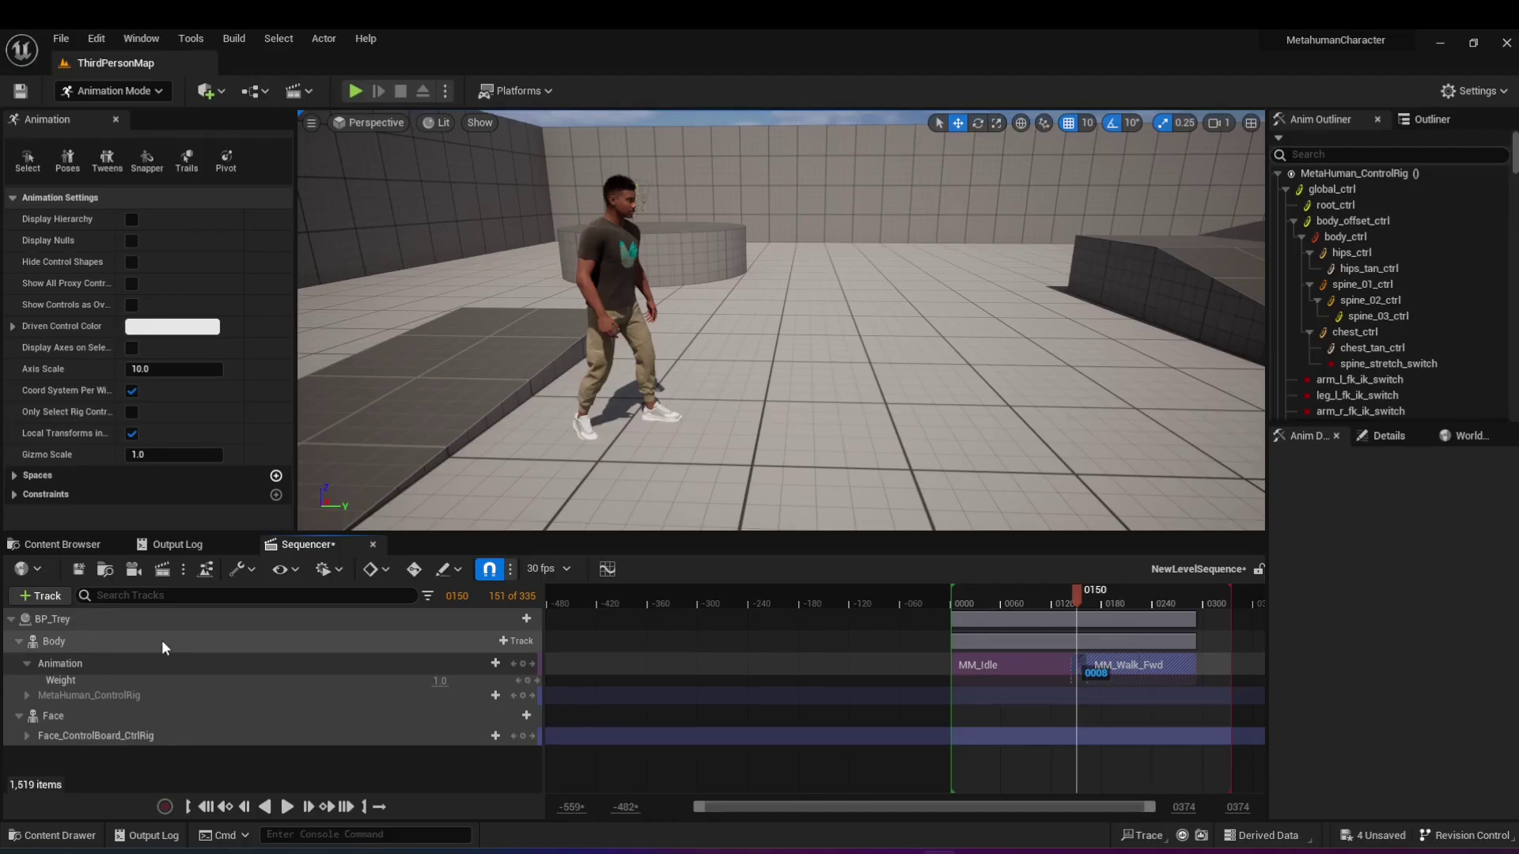
pyautogui.click(264, 649)
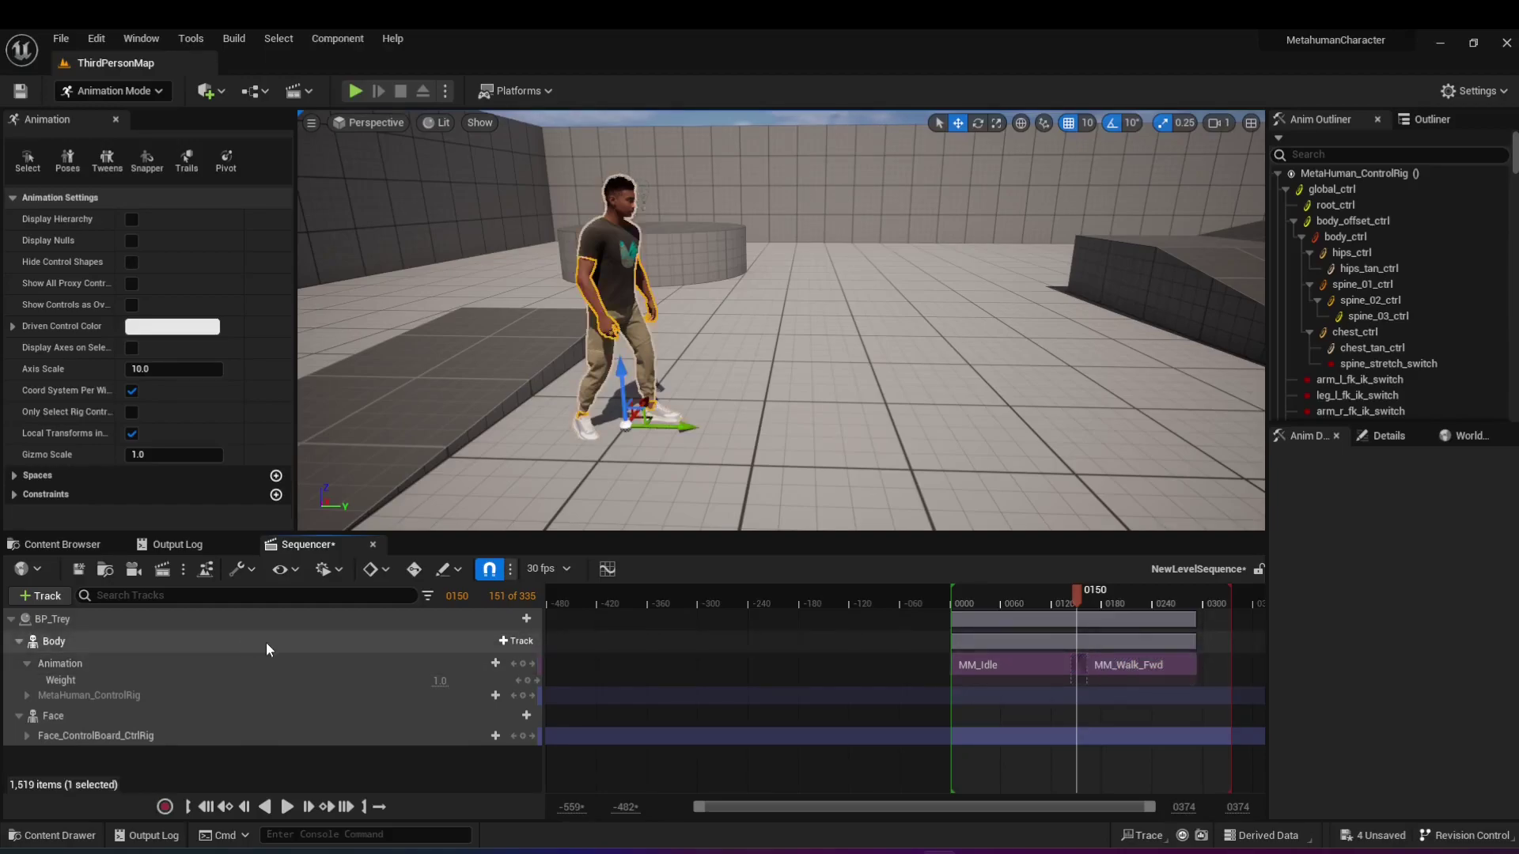
pyautogui.click(517, 642)
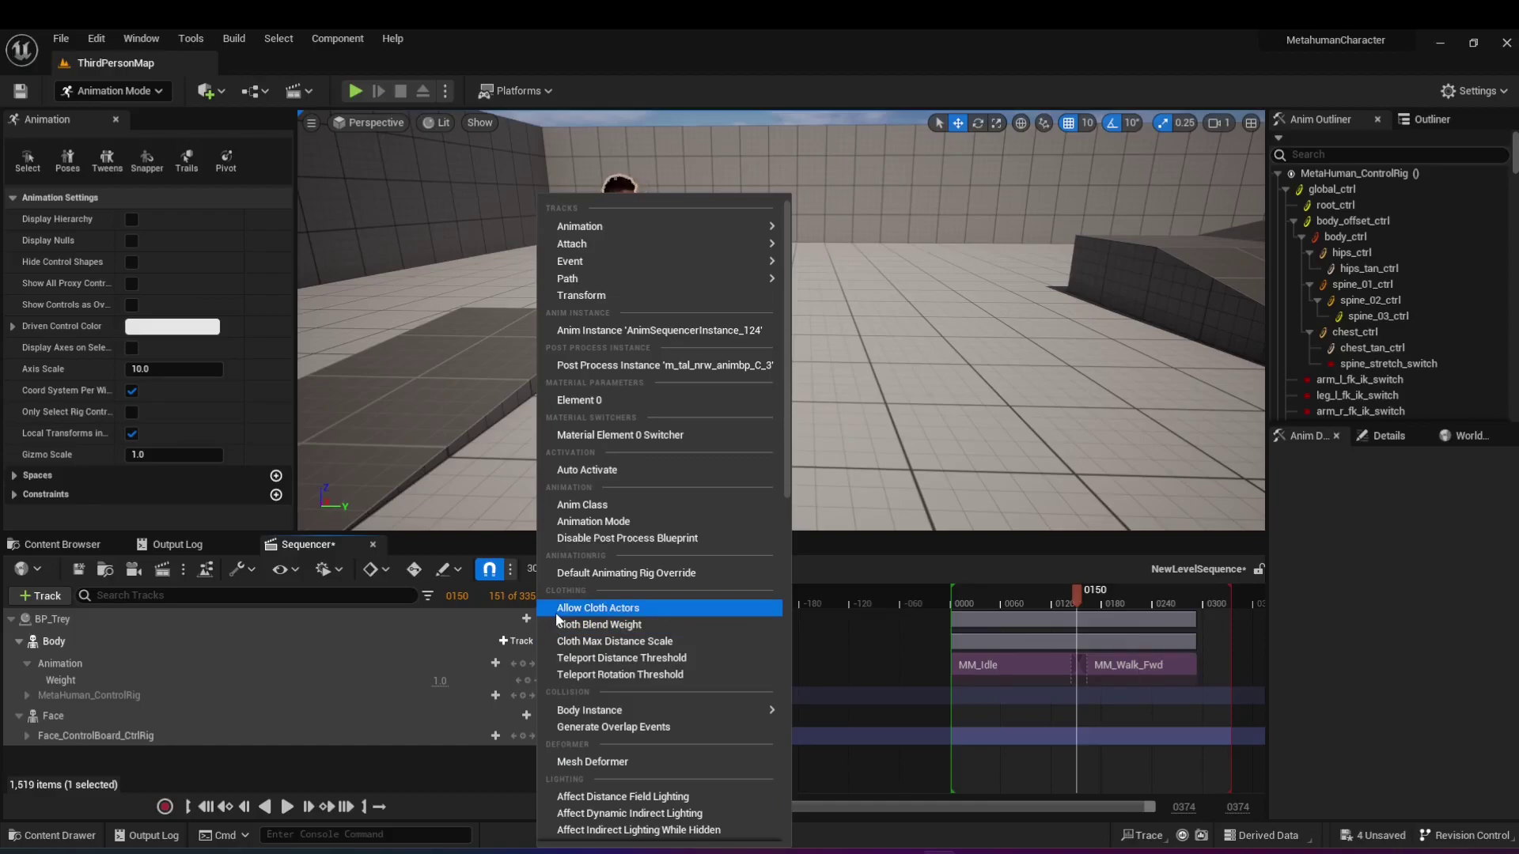
pyautogui.click(599, 297)
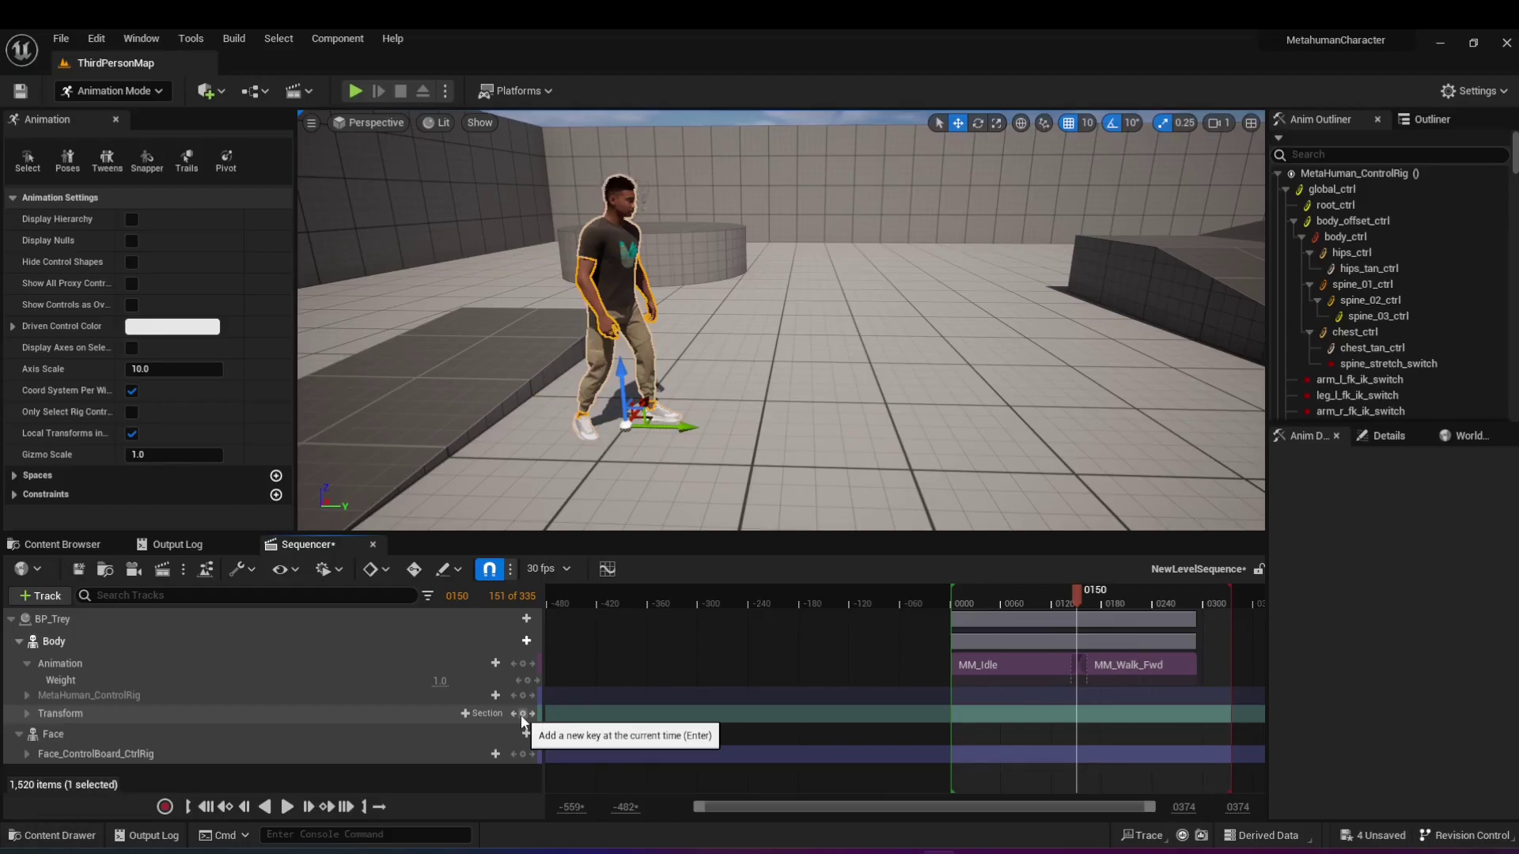
# Expand the Transform track's Location and key the Body's Y location at 333.0 on frame 290.
pyautogui.moveTo(1076, 591); pyautogui.dragTo(1194, 625)
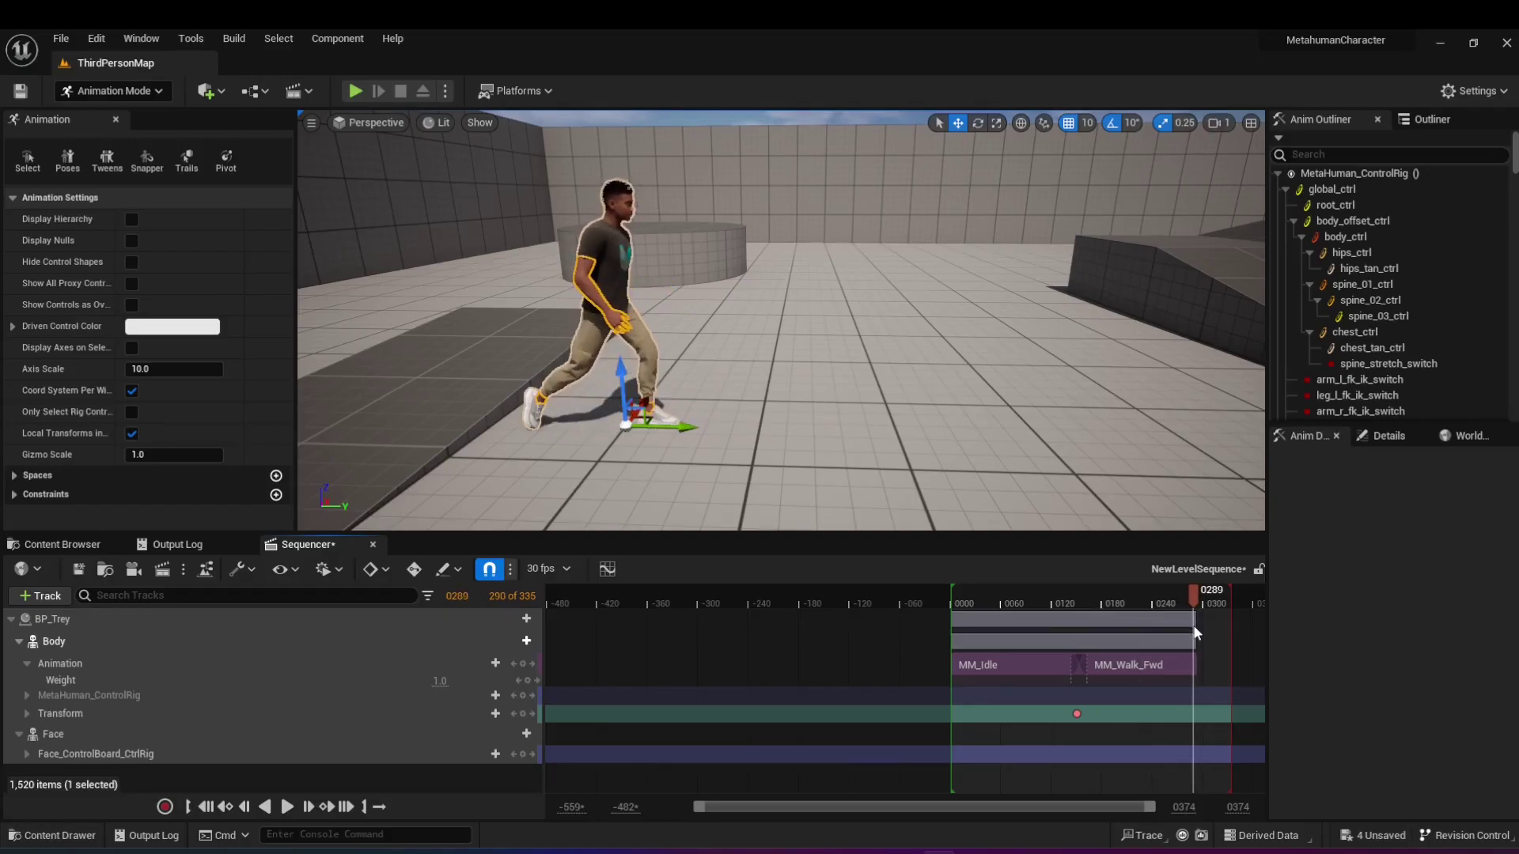
pyautogui.click(26, 714)
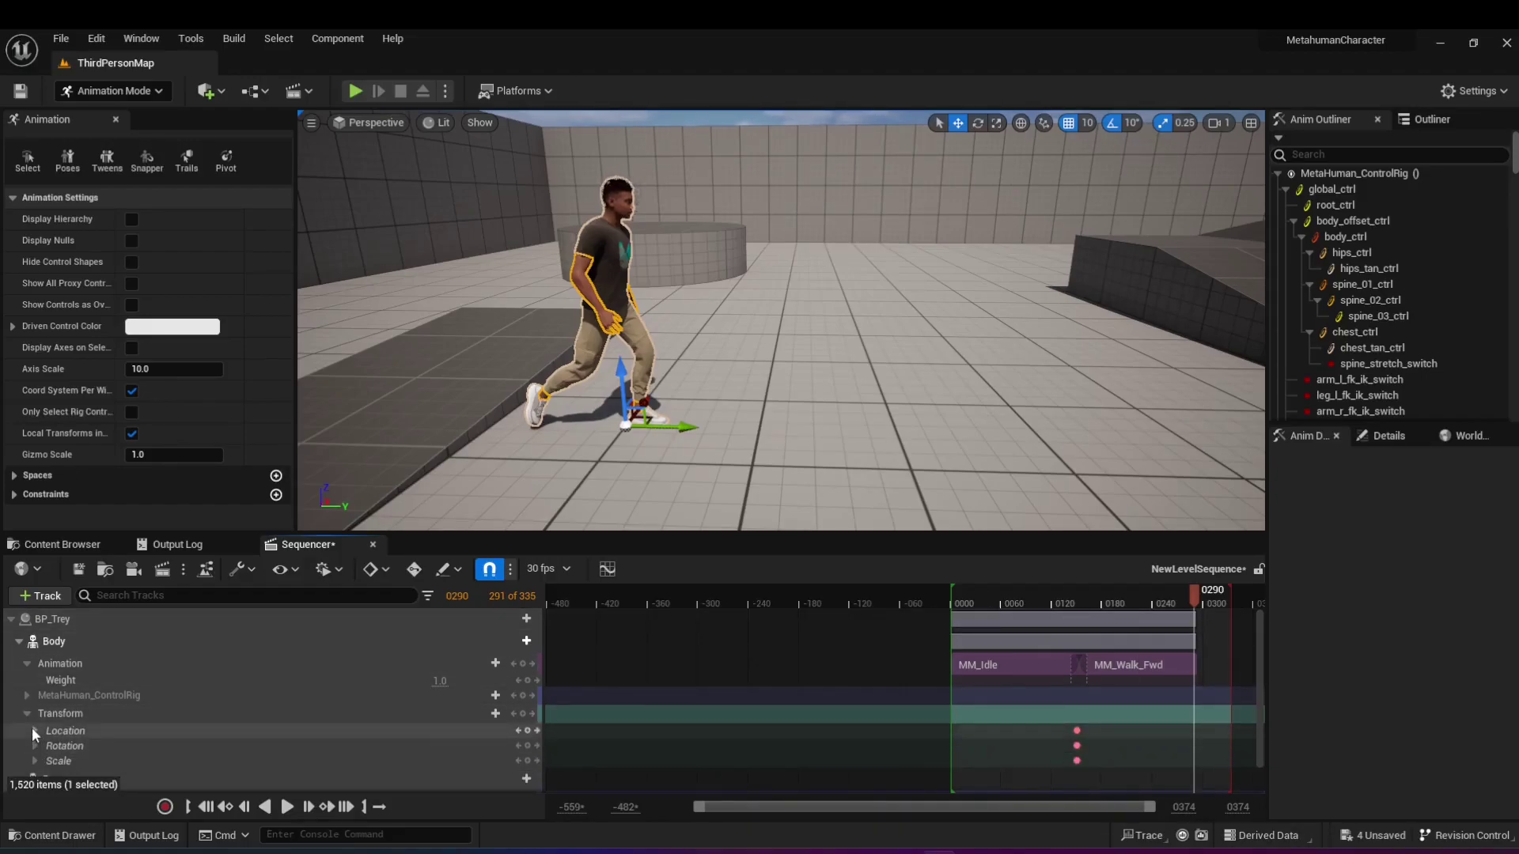
pyautogui.doubleClick(65, 733)
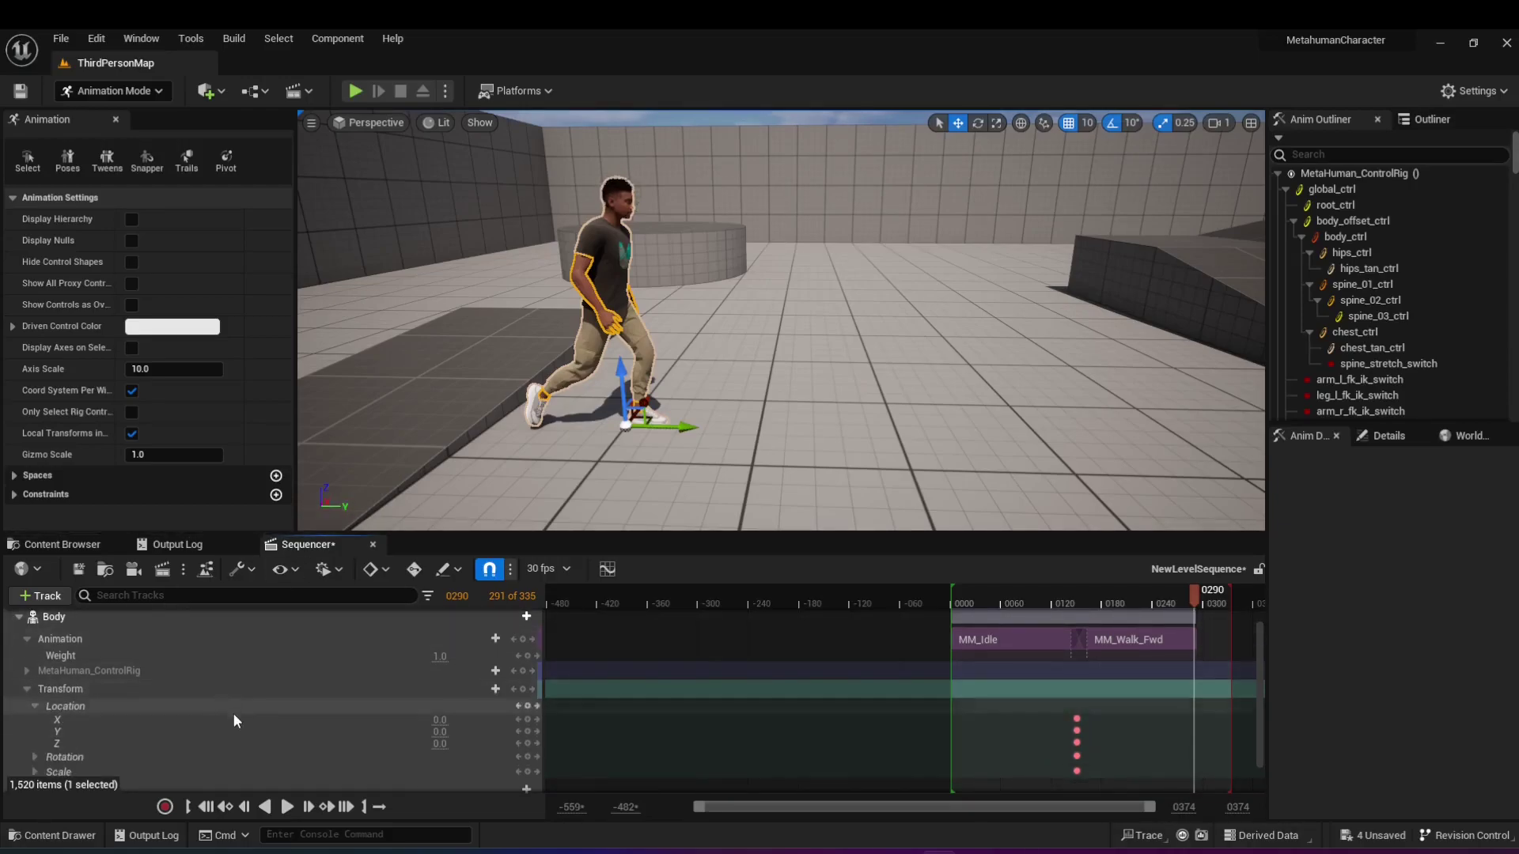
pyautogui.doubleClick(440, 732)
pyautogui.write('13')
pyautogui.press('Return')
pyautogui.moveTo(442, 732); pyautogui.dragTo(511, 732)
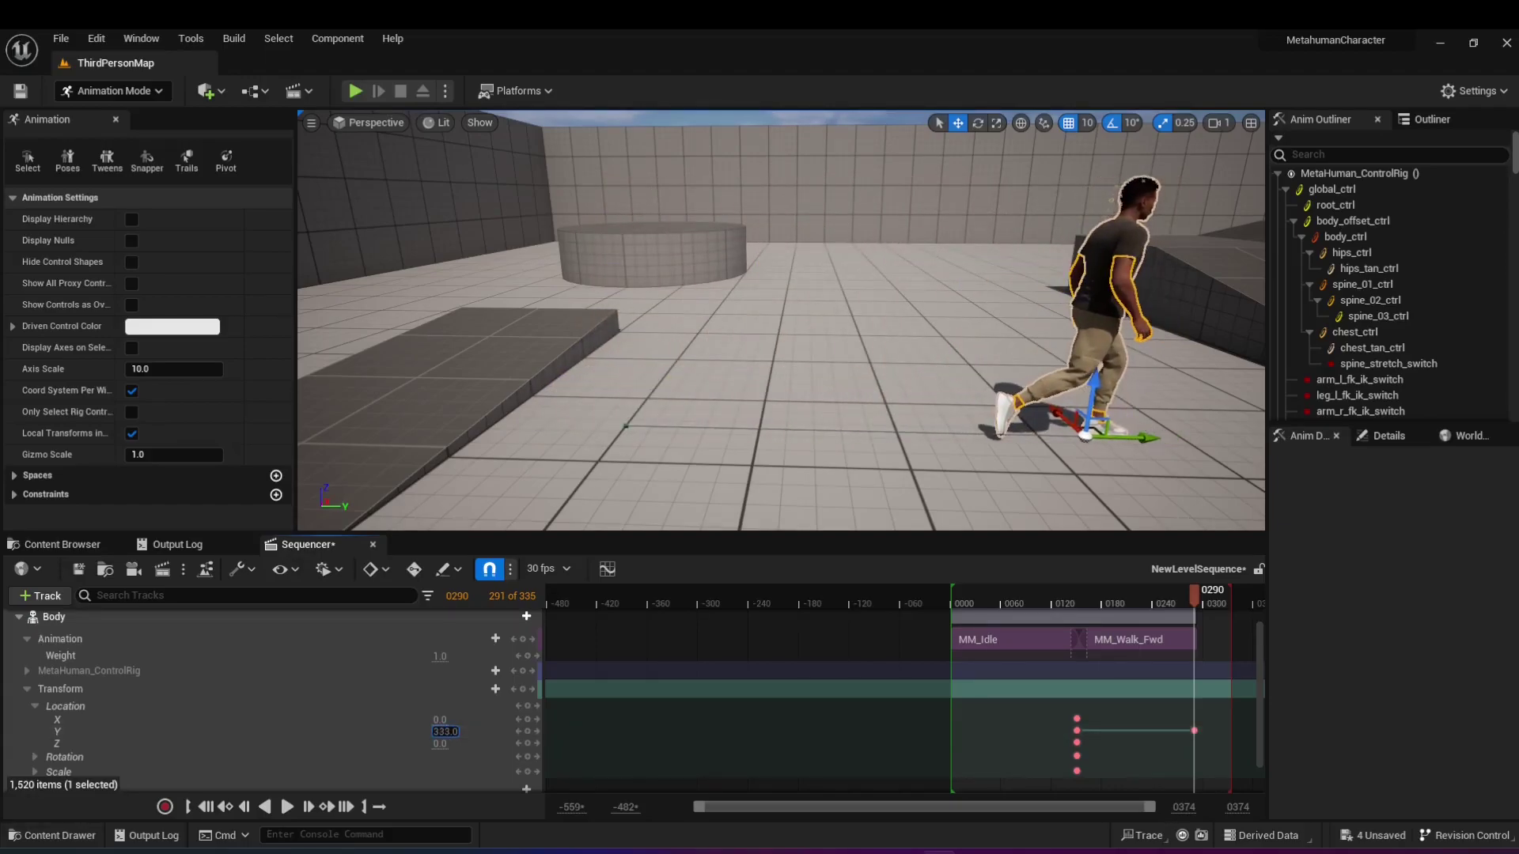
# Return to an earlier frame, play the sequence to preview the character walking forward, and pause it.
pyautogui.moveTo(1196, 609); pyautogui.dragTo(684, 801)
pyautogui.click(286, 809)
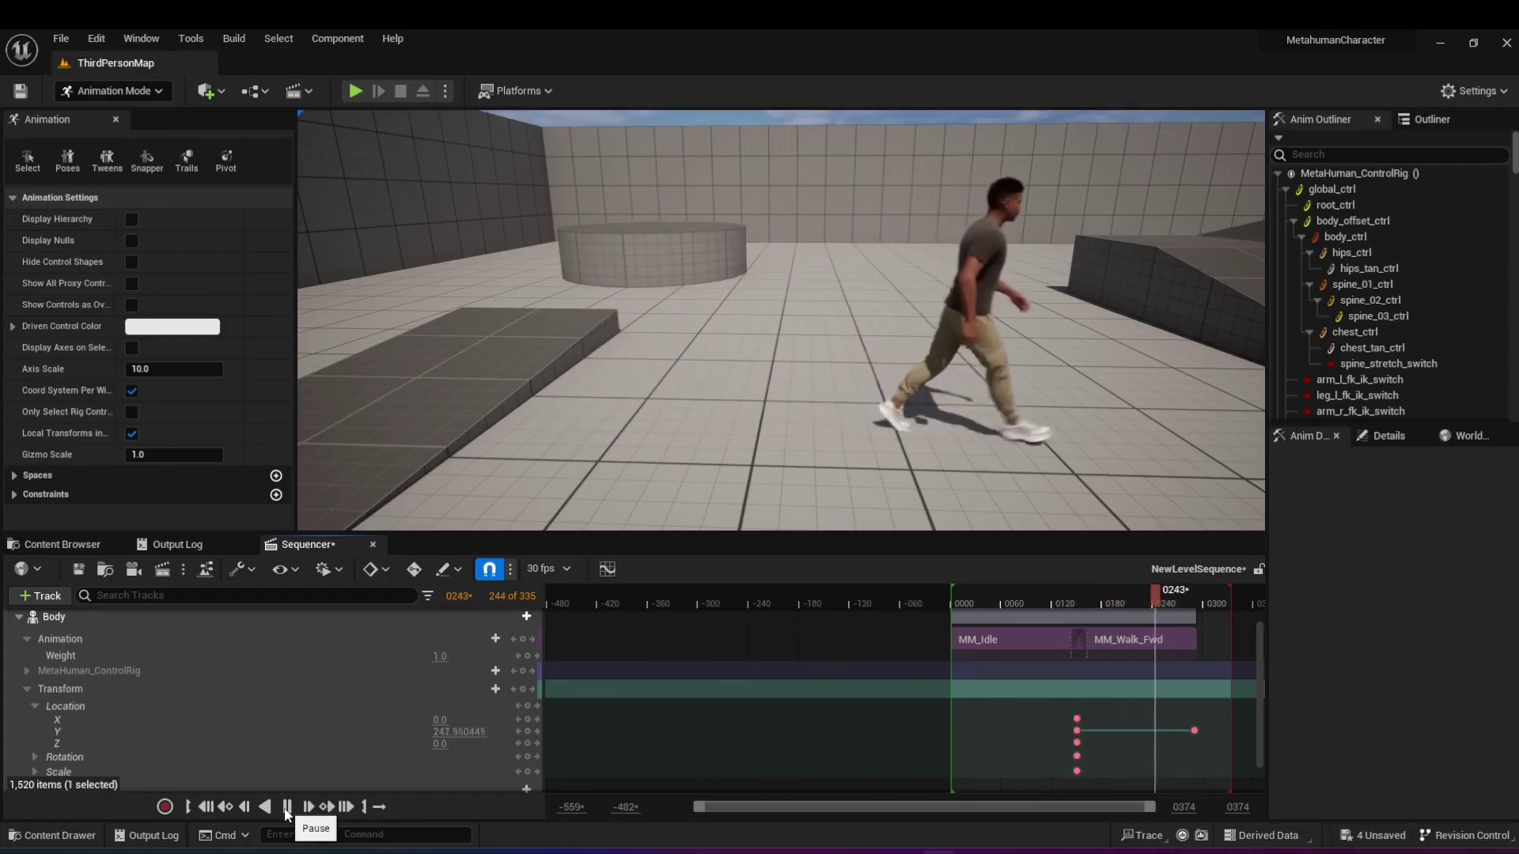
pyautogui.click(287, 807)
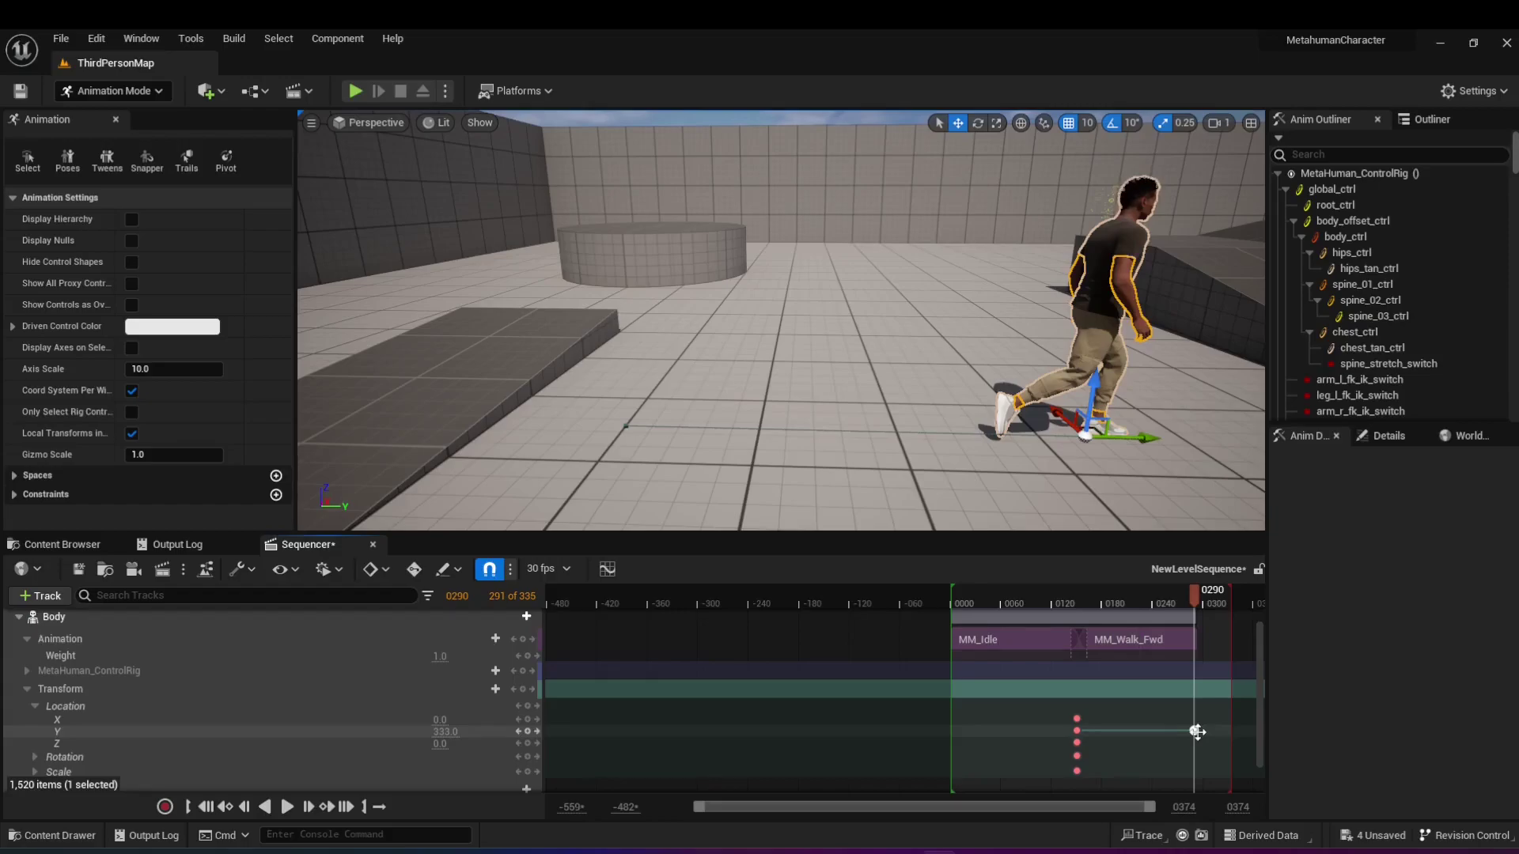
# Move the final Location Y key and the end of the MM_Walk_Fwd section to frame 224, and replay the sequence.
pyautogui.moveTo(1193, 732); pyautogui.dragTo(1160, 732)
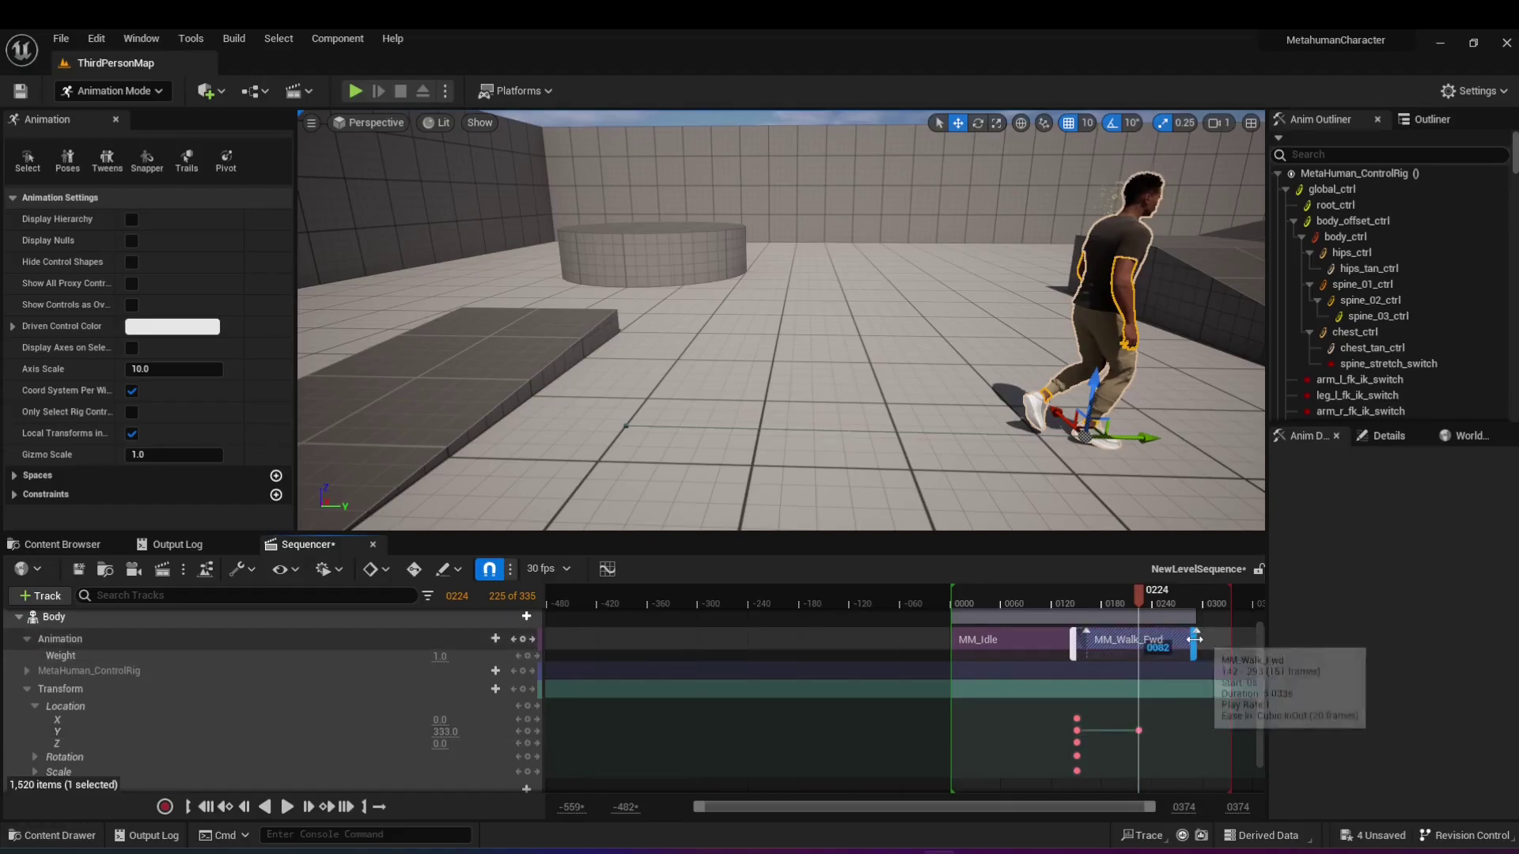
pyautogui.moveTo(1196, 638); pyautogui.dragTo(1140, 648)
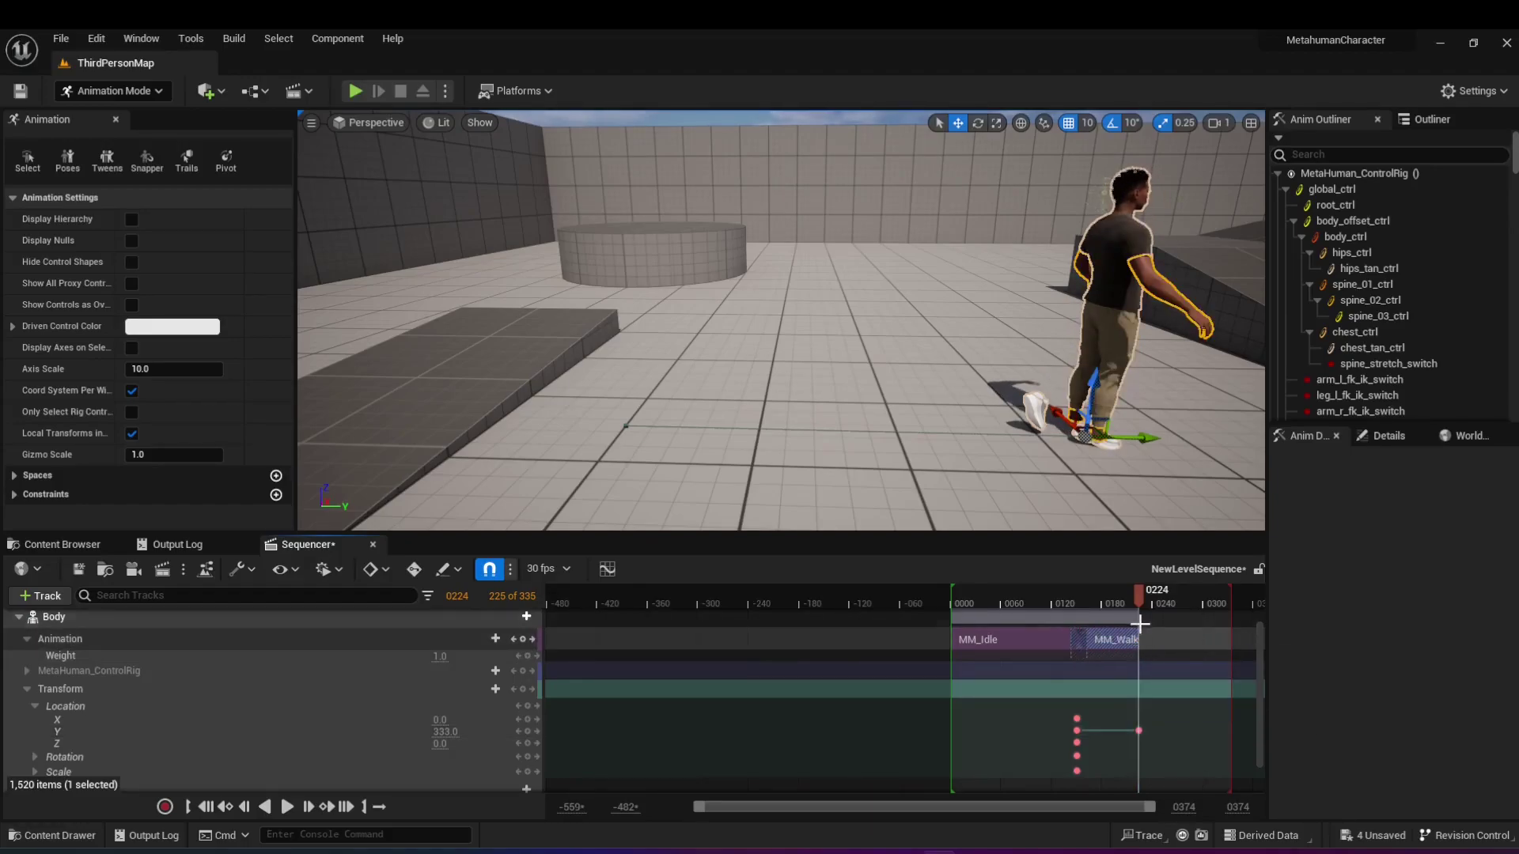
pyautogui.click(973, 595)
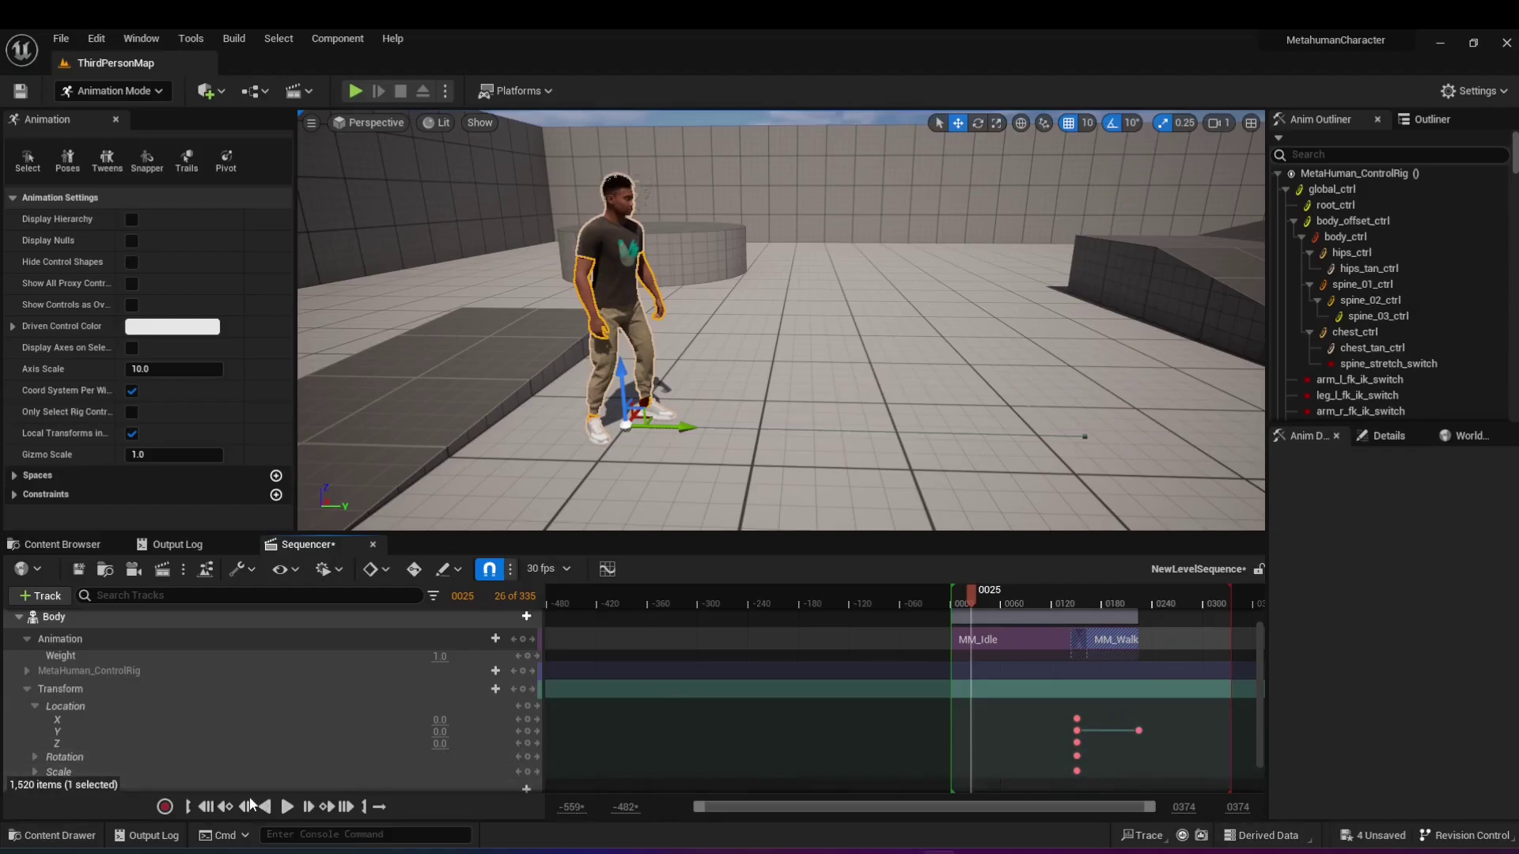
pyautogui.click(288, 808)
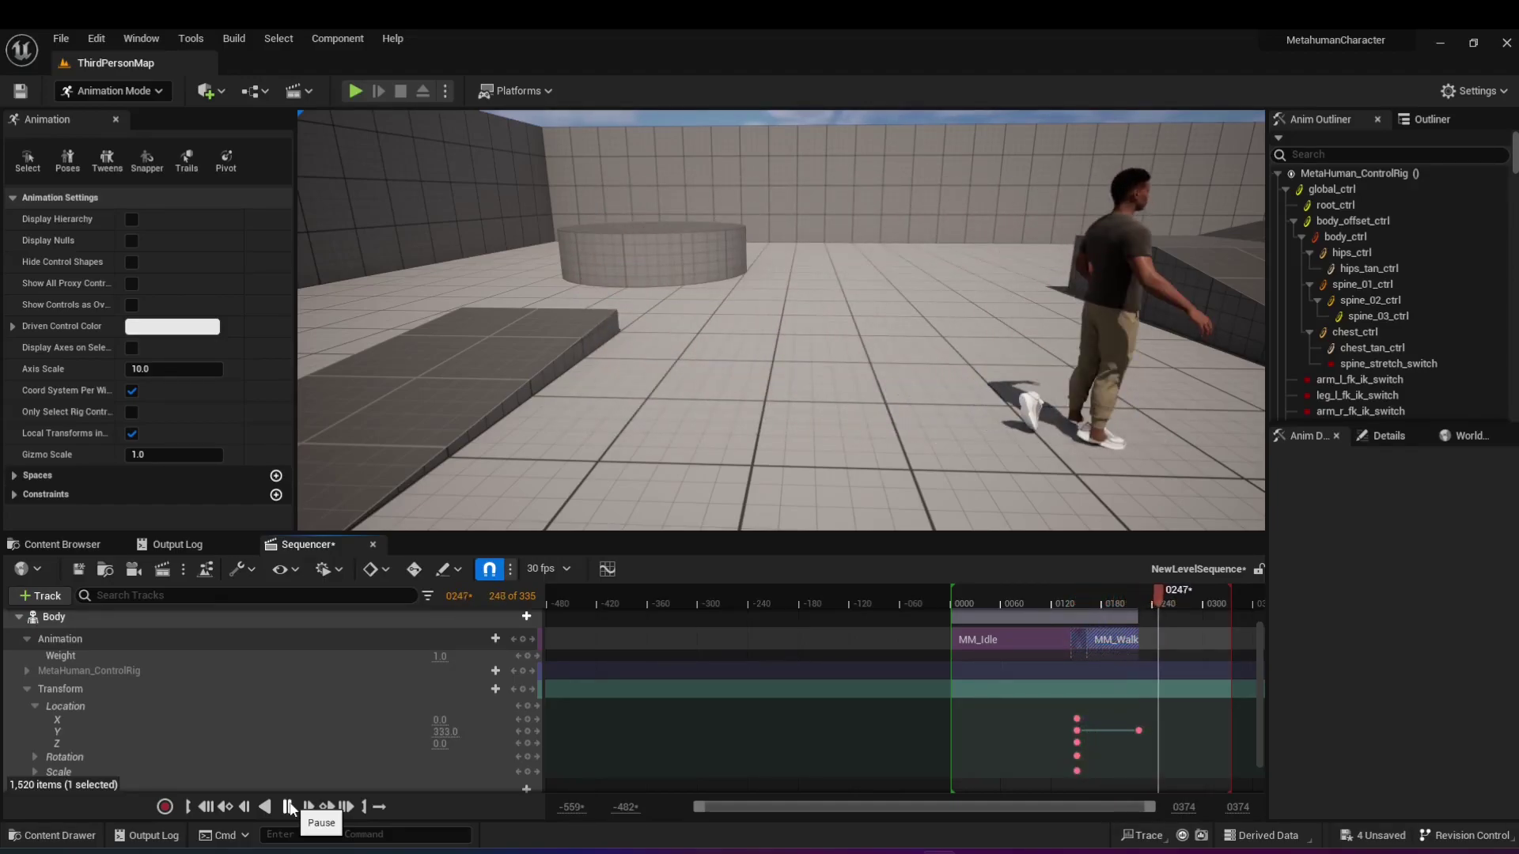
pyautogui.click(289, 807)
# Extend the playback range to frame 375 and add a second MM_Idle animation to the Body's Animation track at frame 231.
pyautogui.moveTo(1161, 595)
pyautogui.mouseDown()
pyautogui.moveTo(1113, 611)
pyautogui.moveTo(1264, 608)
pyautogui.mouseUp()
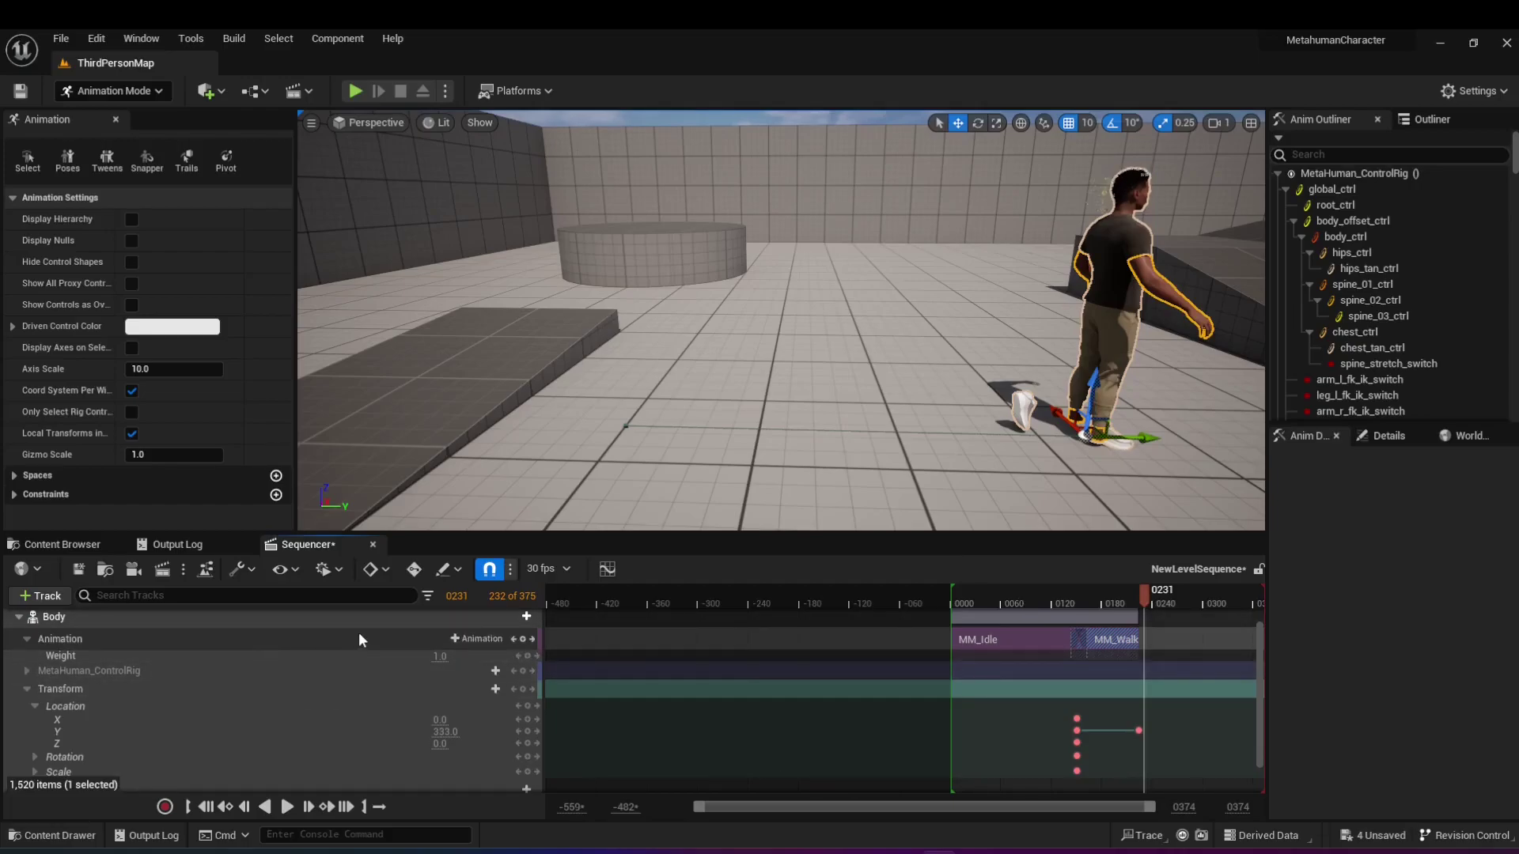
pyautogui.click(464, 641)
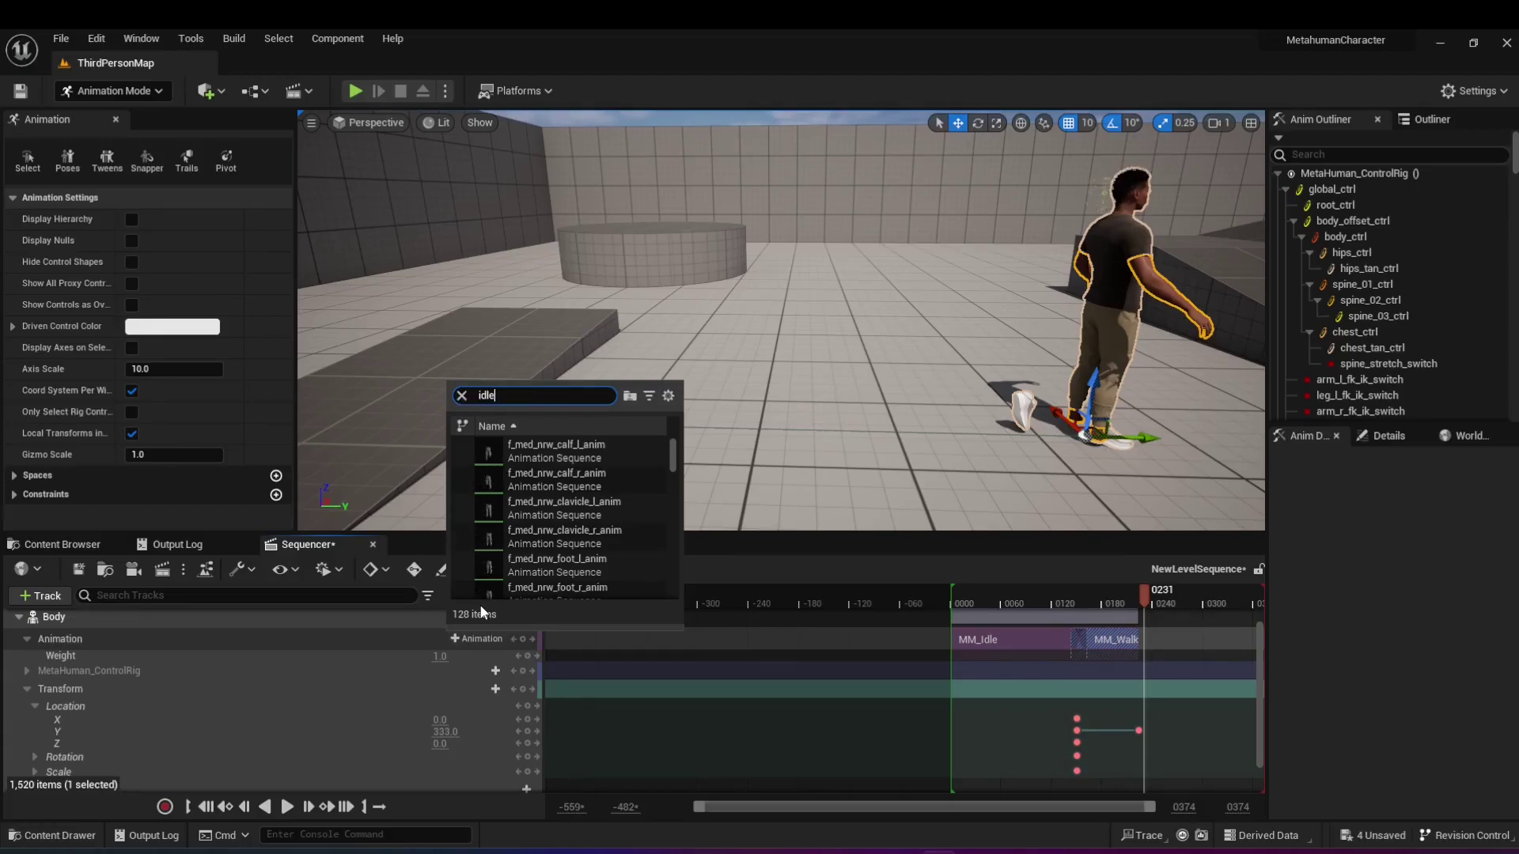
pyautogui.click(554, 449)
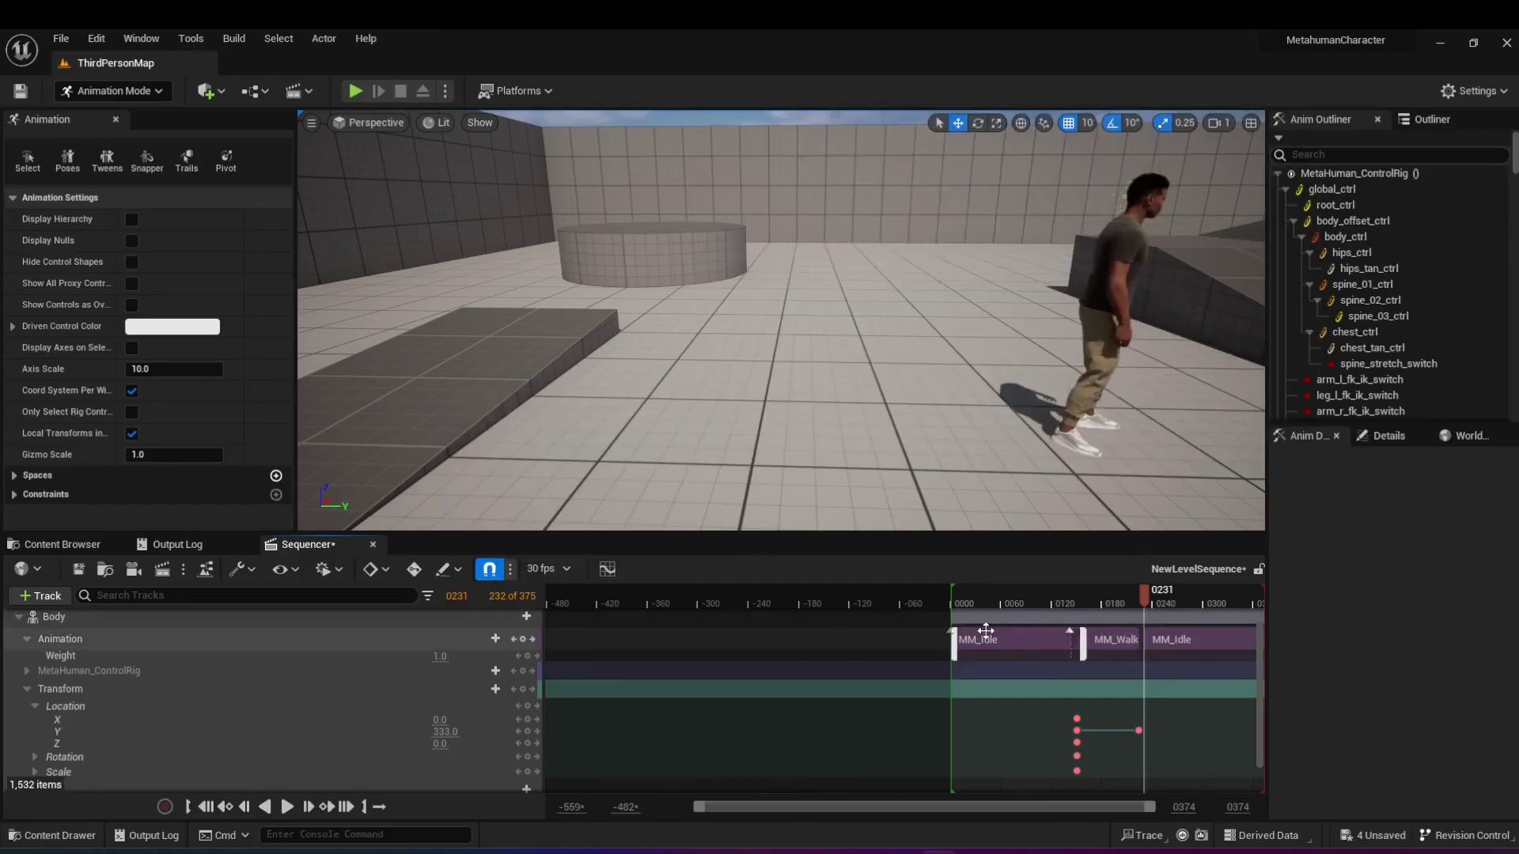
# Move the second MM_Idle section to start at frame 224, and replay the sequence from frame 19.
pyautogui.click(1160, 649)
pyautogui.moveTo(1160, 649); pyautogui.dragTo(1162, 649)
pyautogui.moveTo(1143, 596); pyautogui.dragTo(1145, 600)
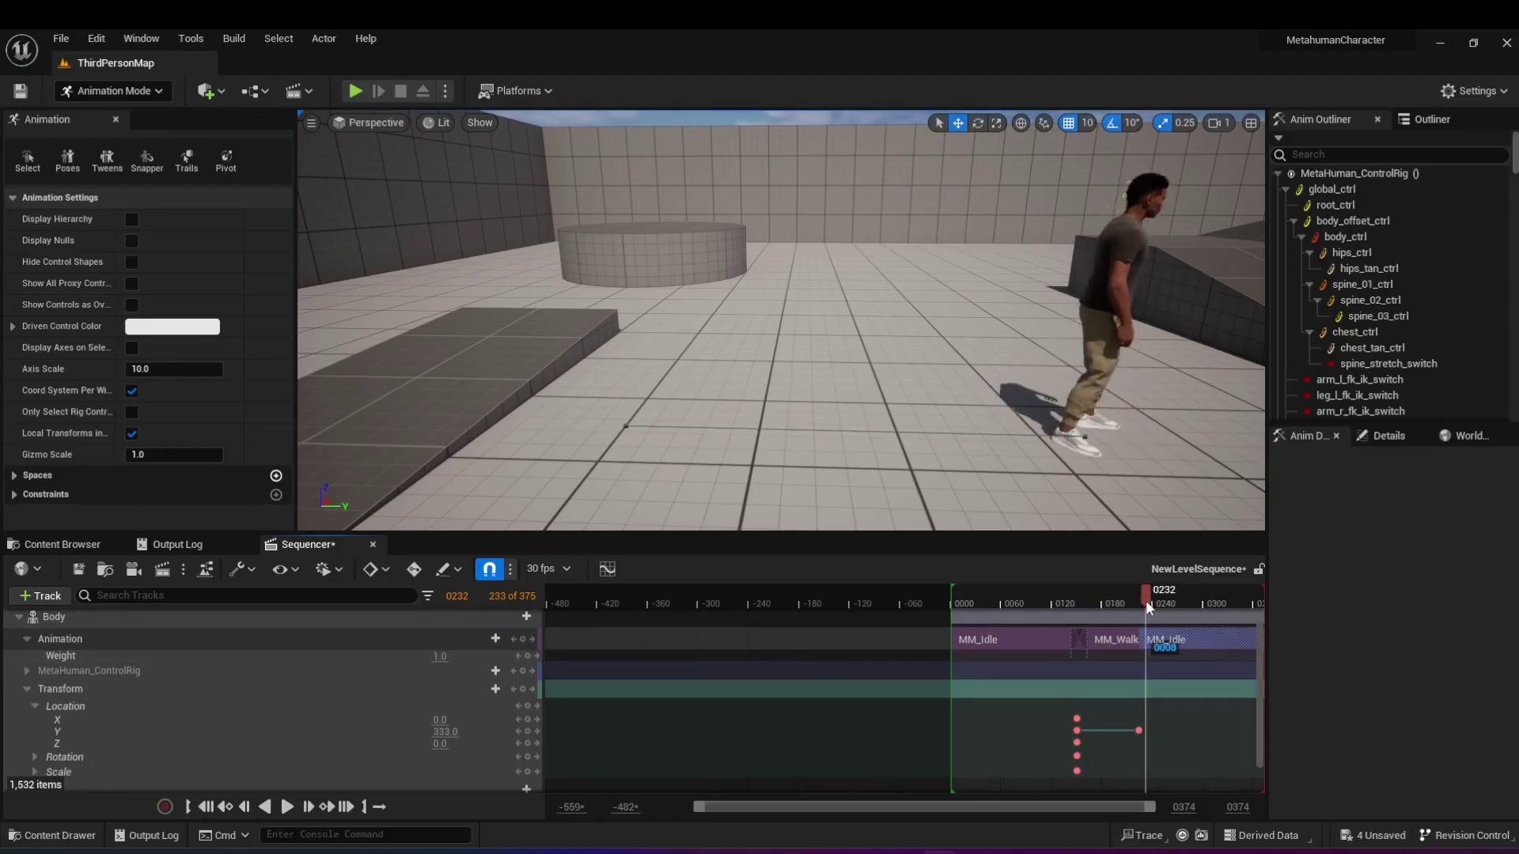
pyautogui.click(967, 601)
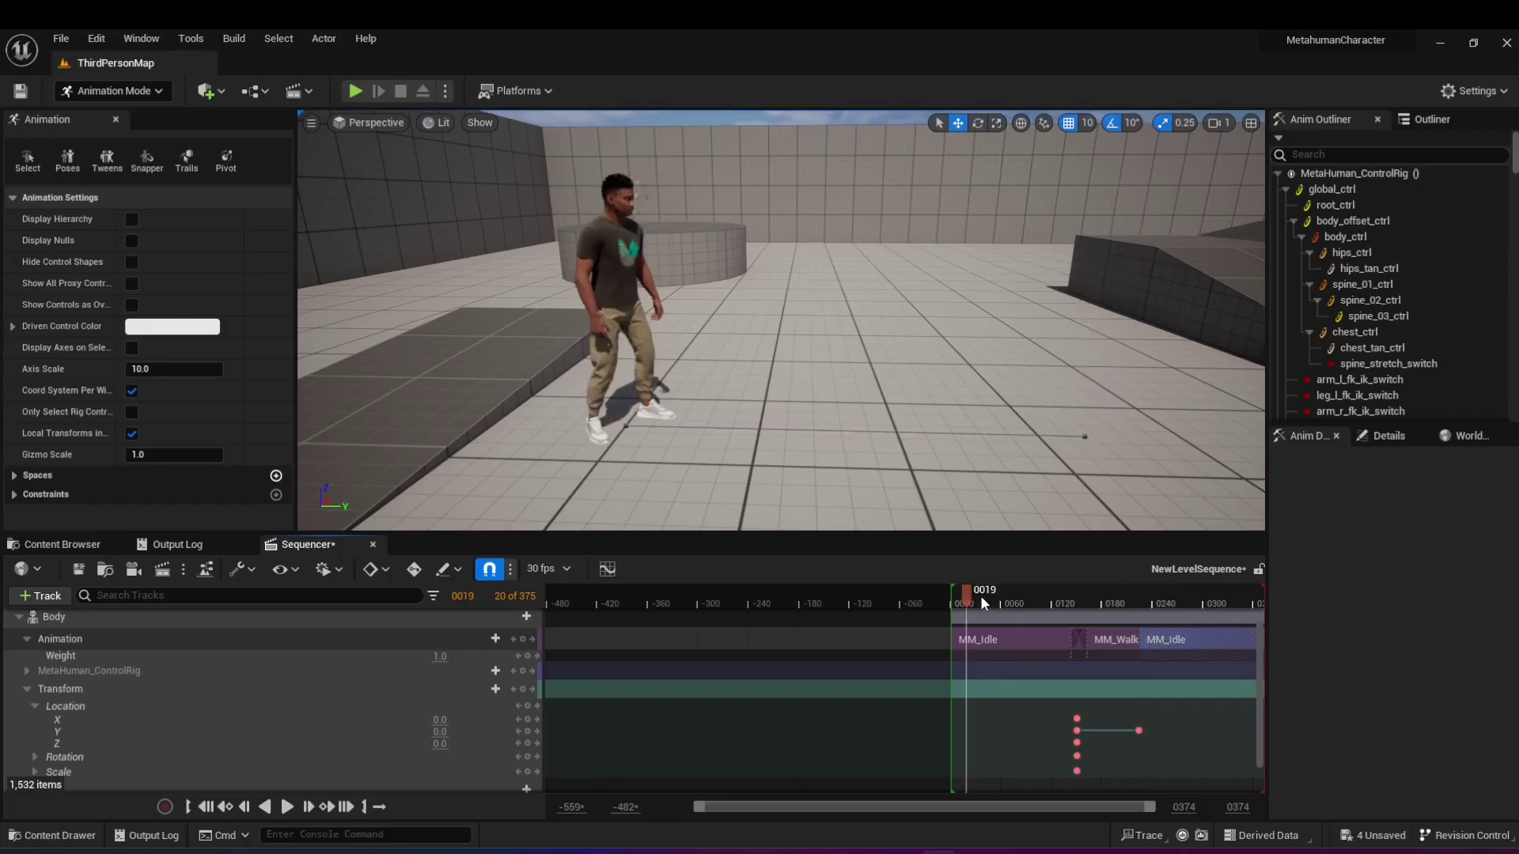
pyautogui.click(285, 806)
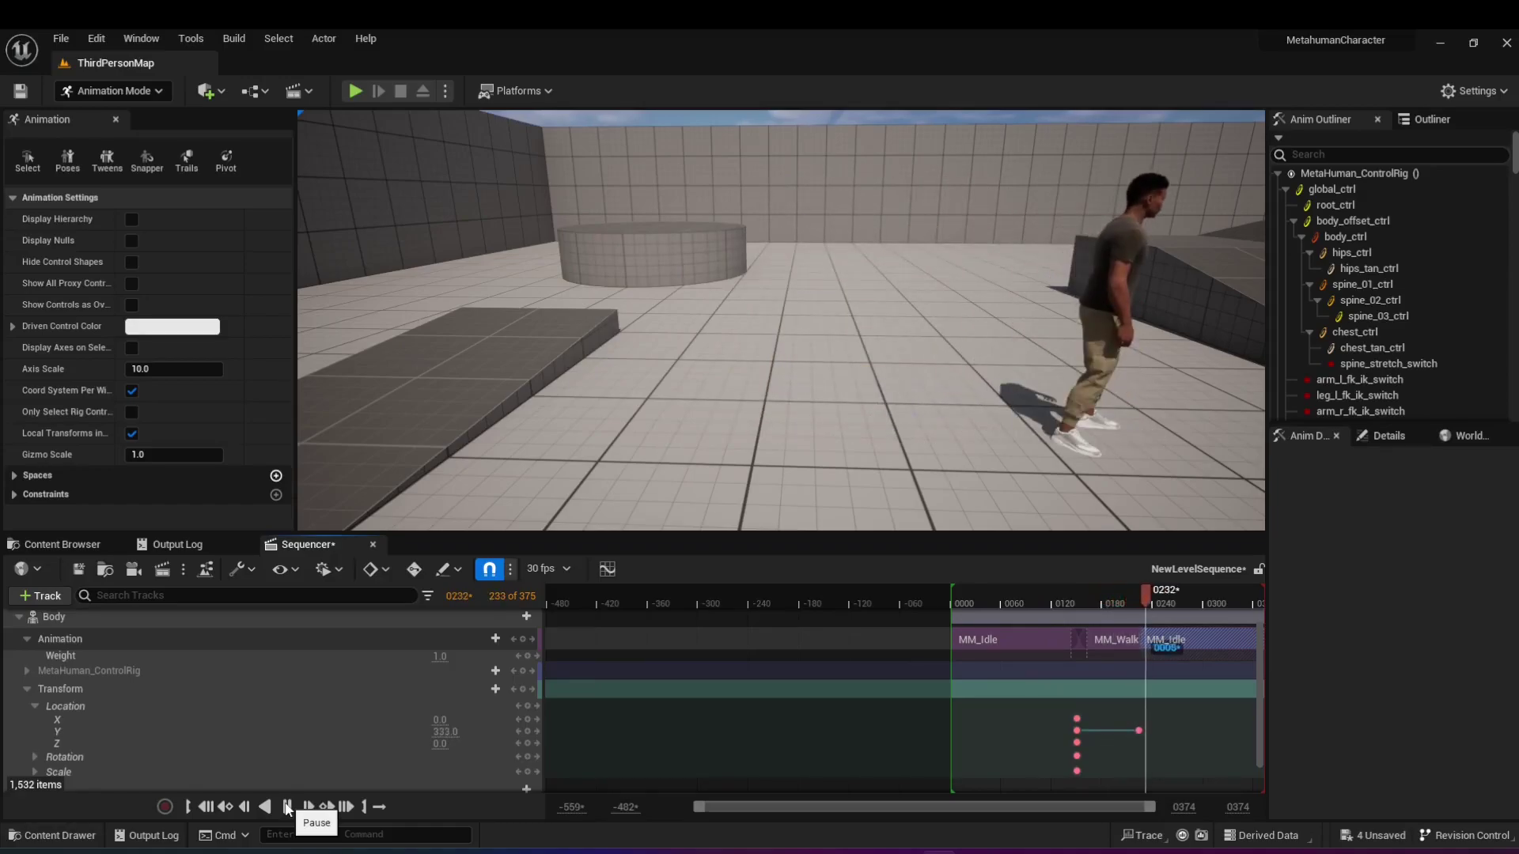
pyautogui.click(287, 807)
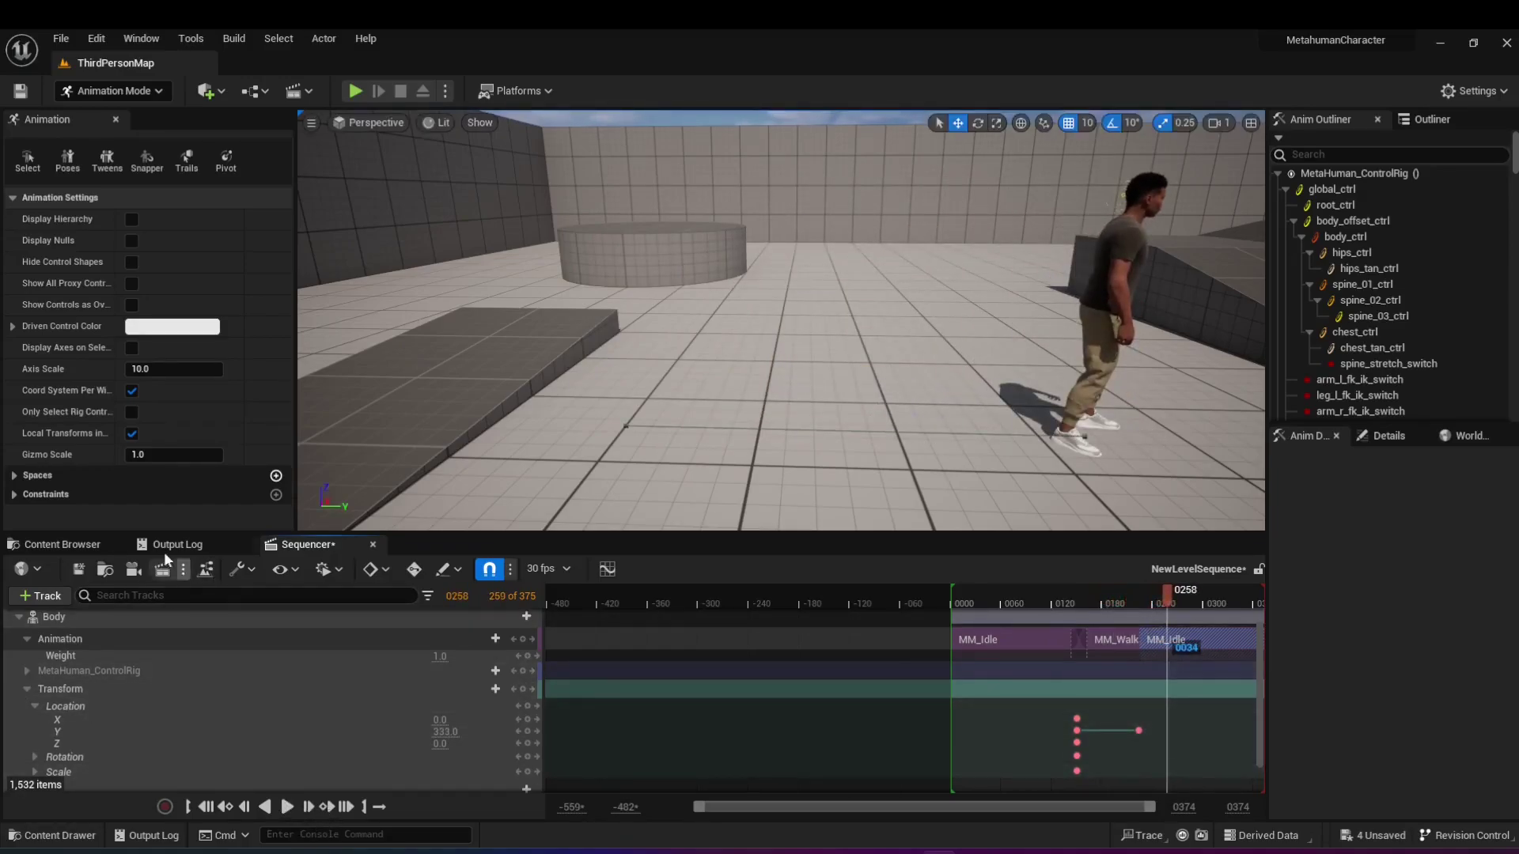
# Show the level sequence asset in the Content folder, and play-test the level by walking the player character forward.
pyautogui.click(68, 541)
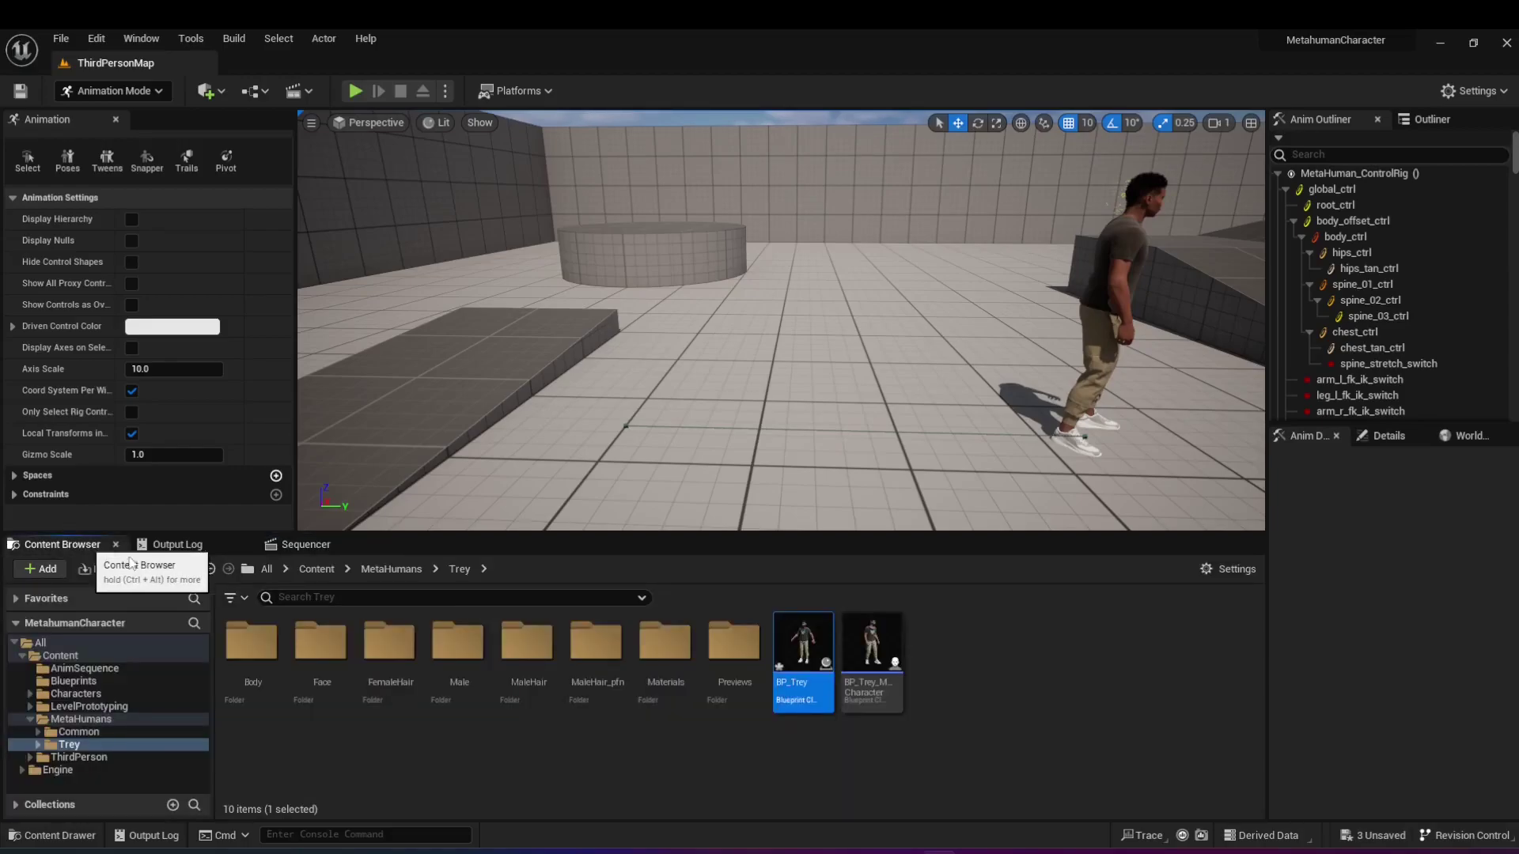
pyautogui.click(102, 657)
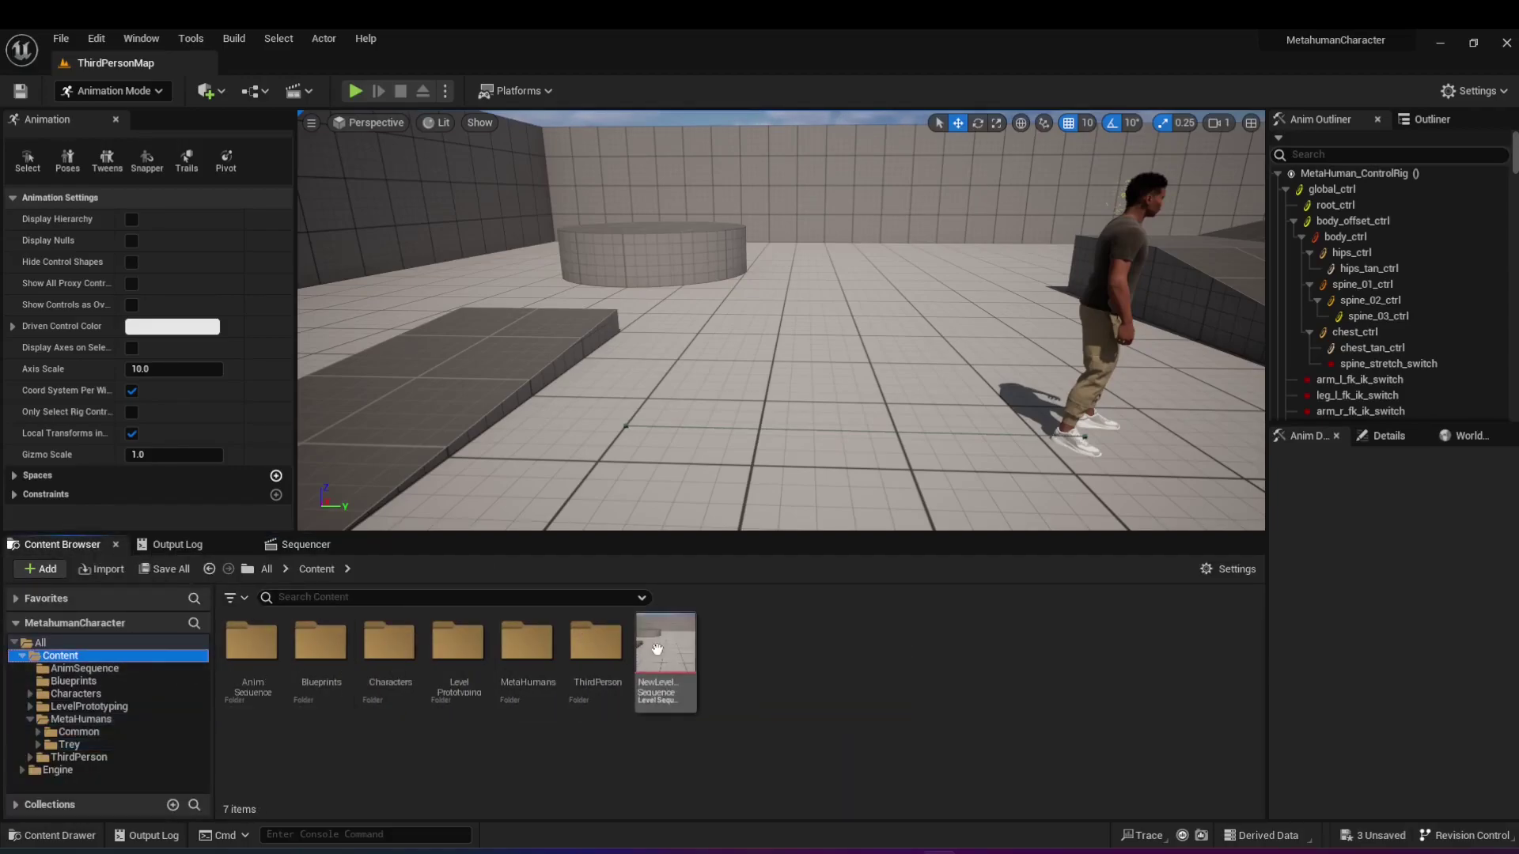
pyautogui.click(350, 92)
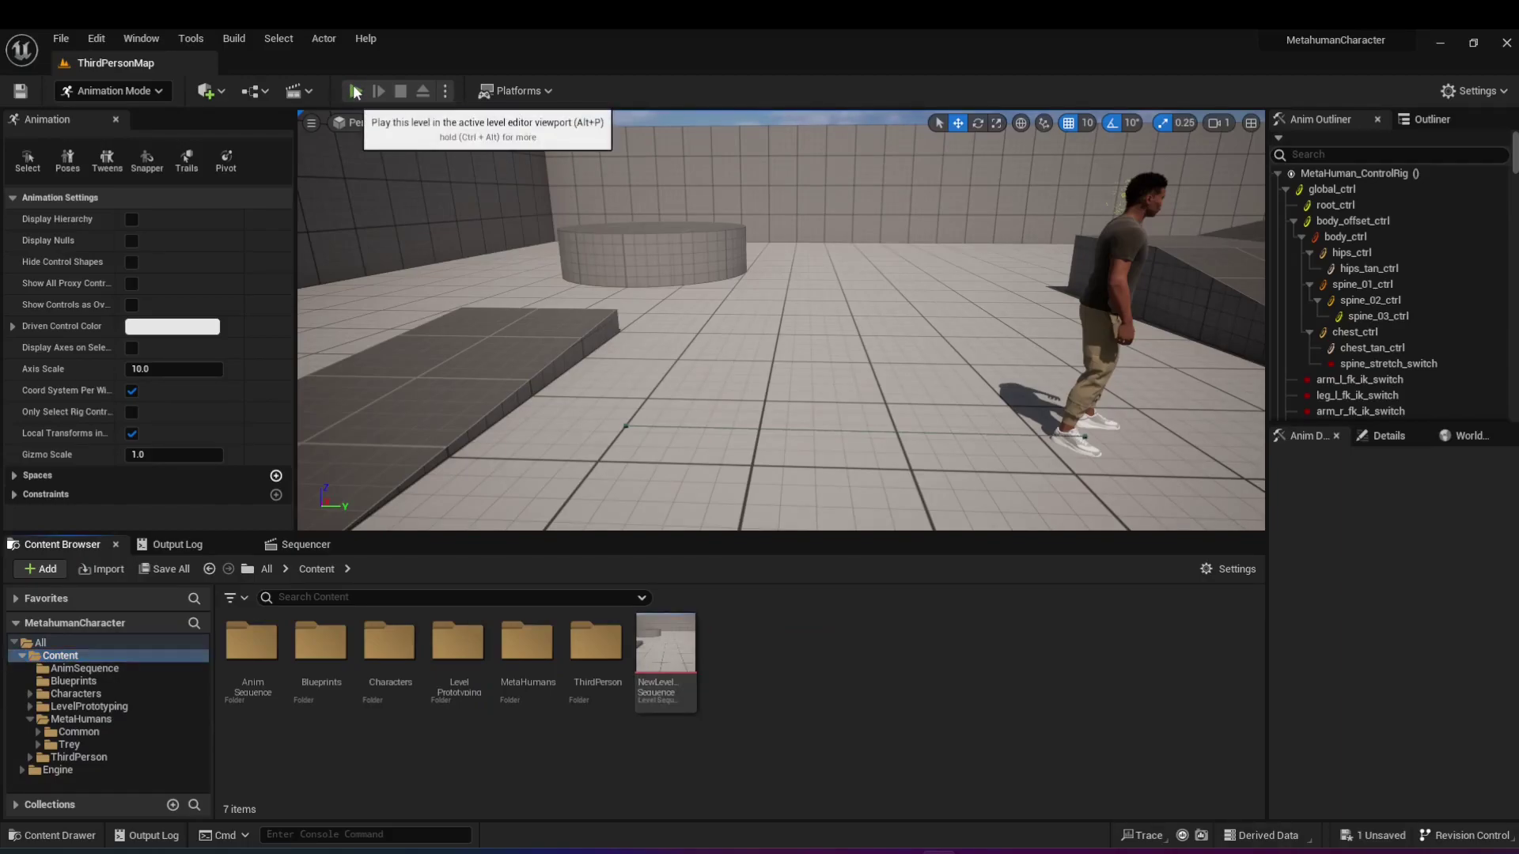
pyautogui.click(759, 294)
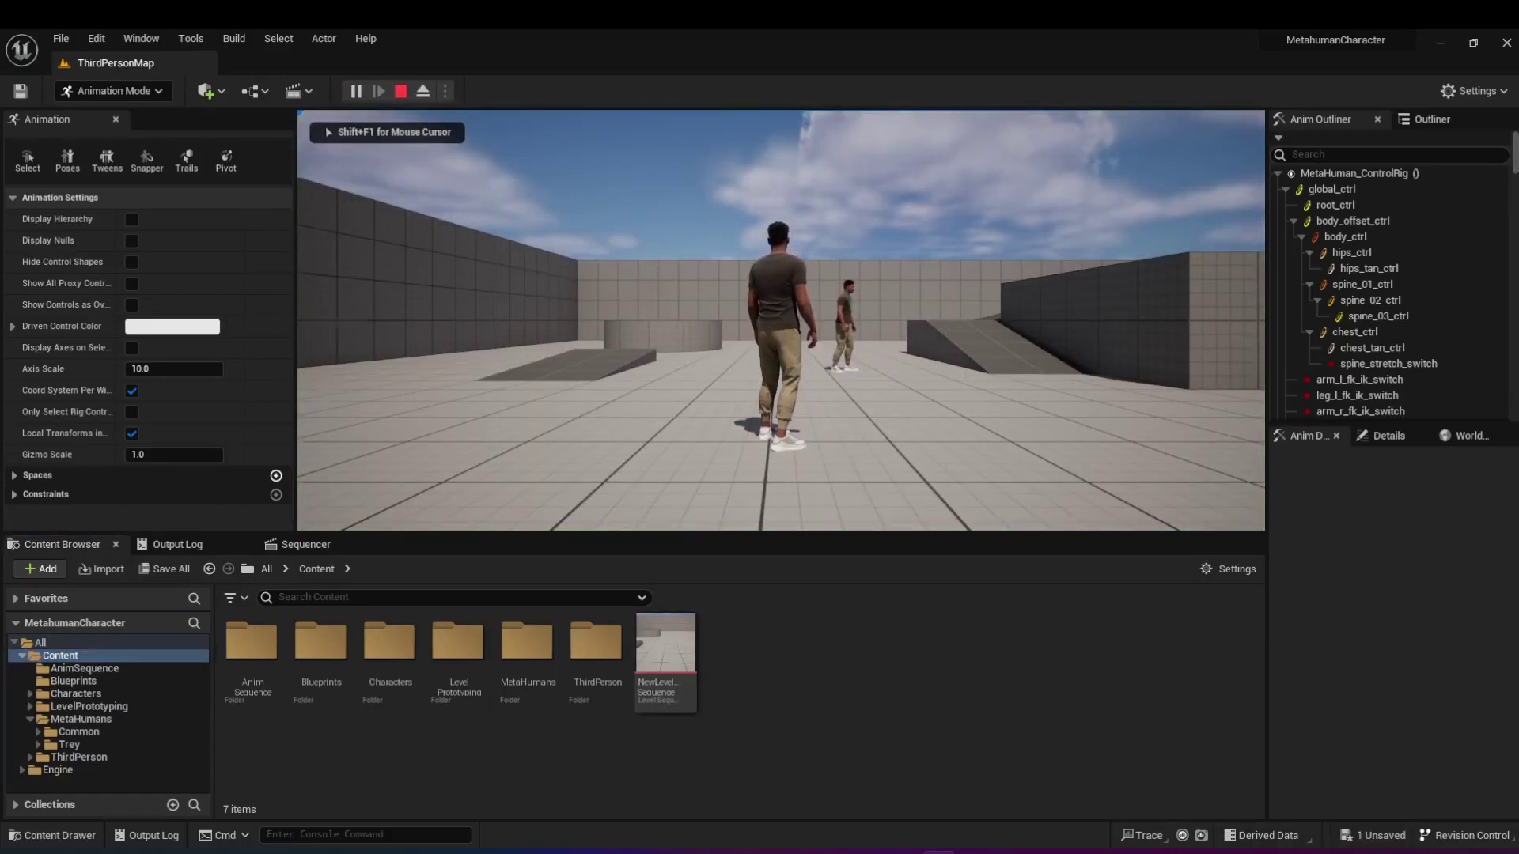
pyautogui.press('w')
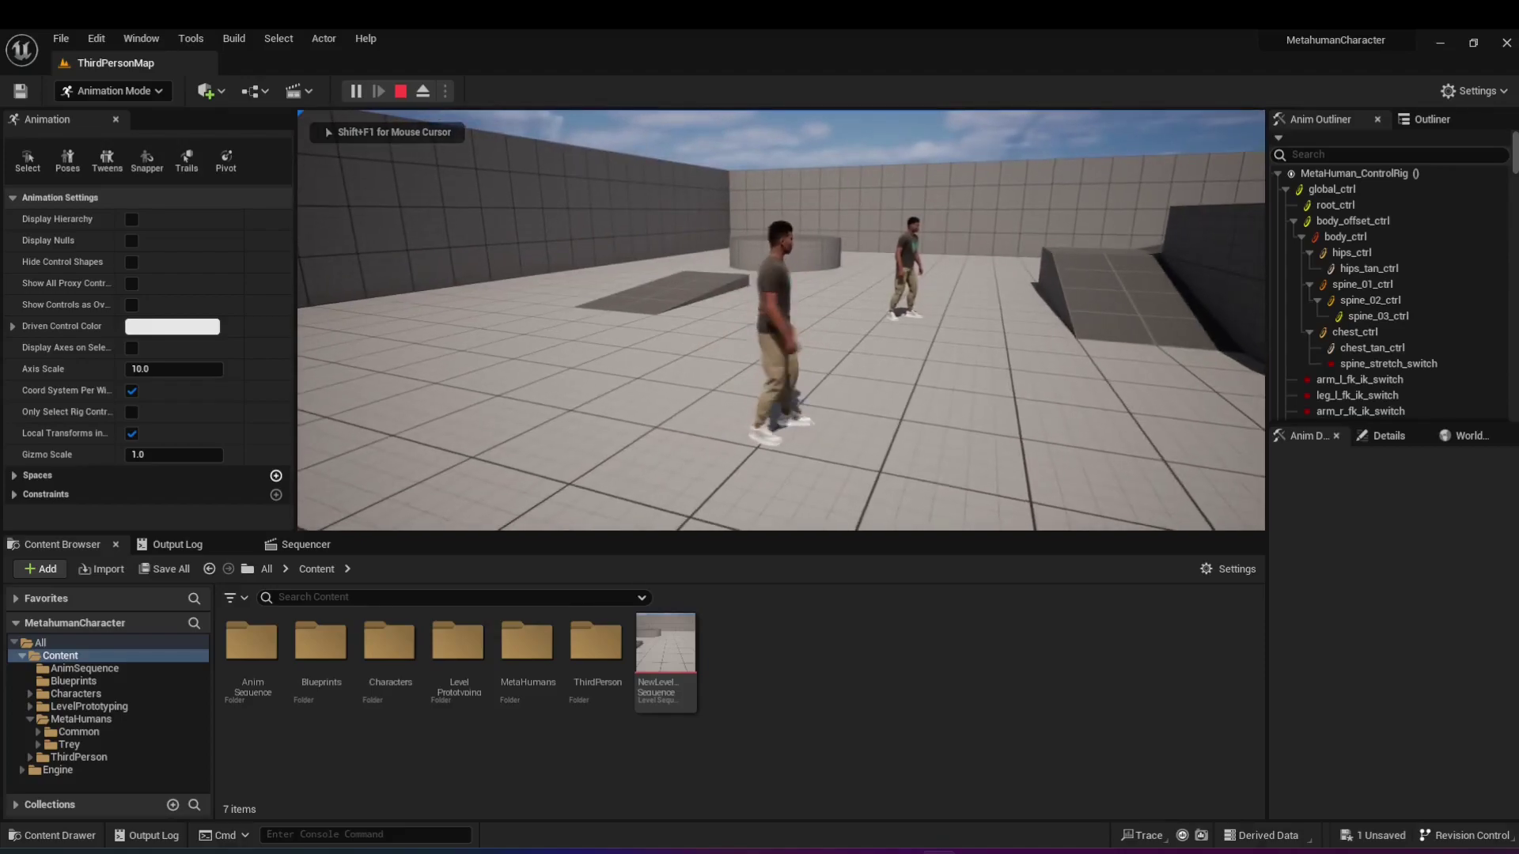
pyautogui.press('Escape')
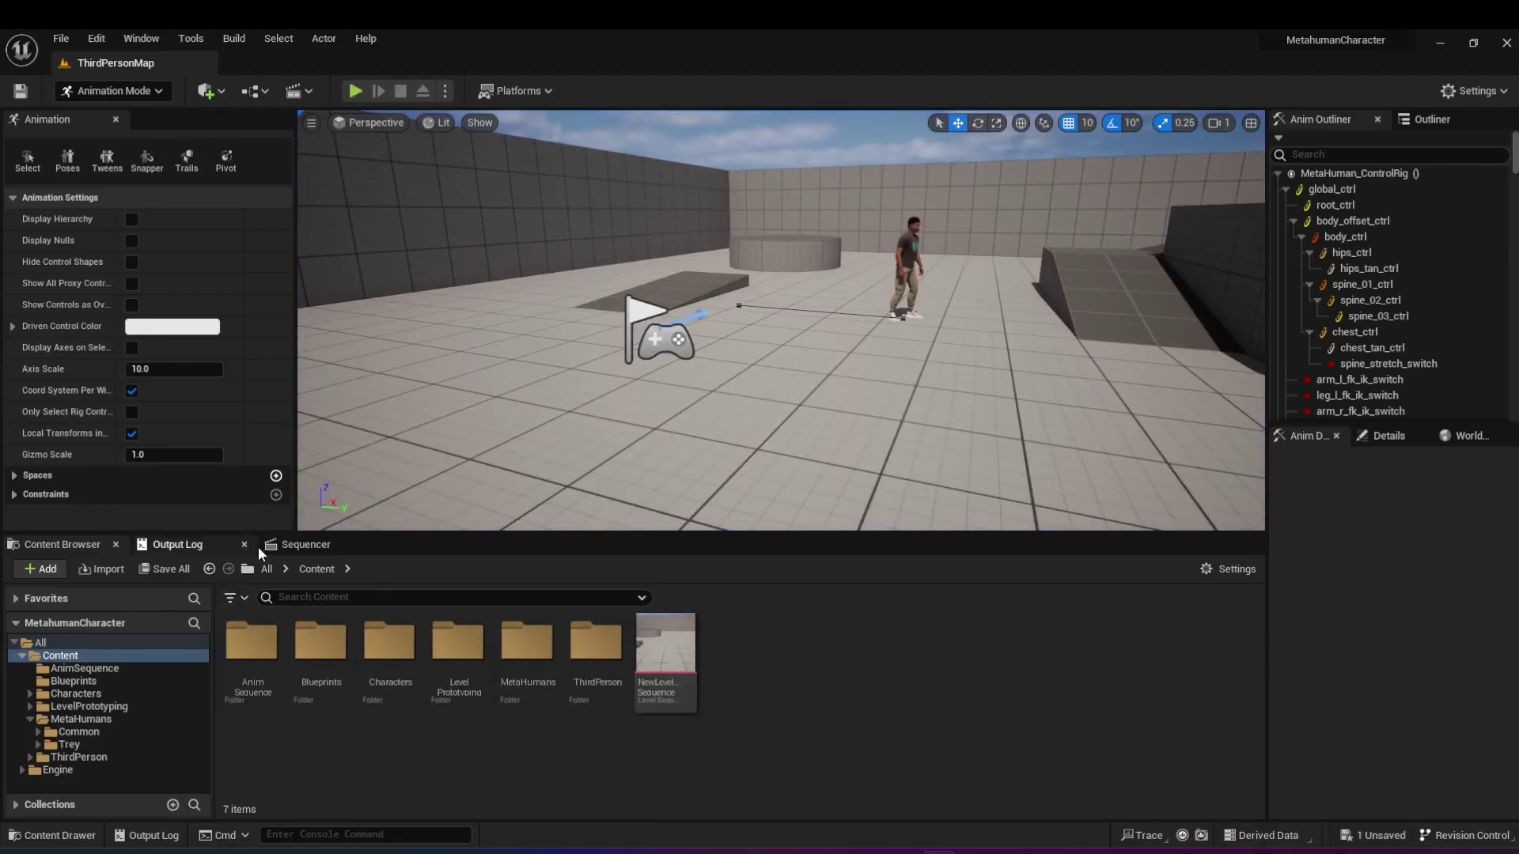
# Return the sequence's playhead to frame 2, and open the BP_Trey blueprint from the MetaHumans/Trey folder.
pyautogui.click(294, 545)
pyautogui.moveTo(1170, 592); pyautogui.dragTo(952, 623)
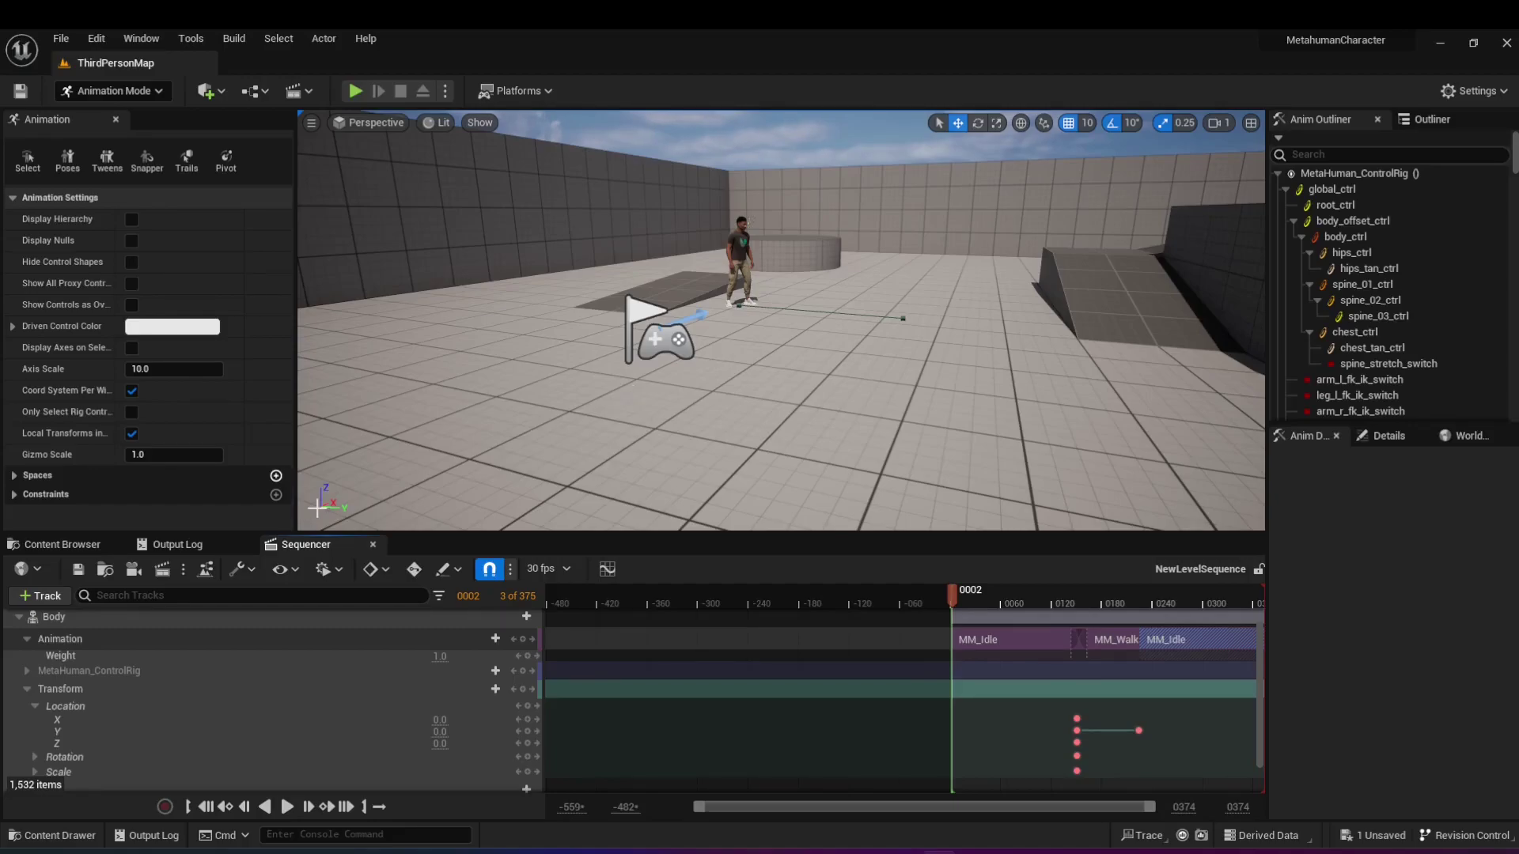
pyautogui.click(68, 544)
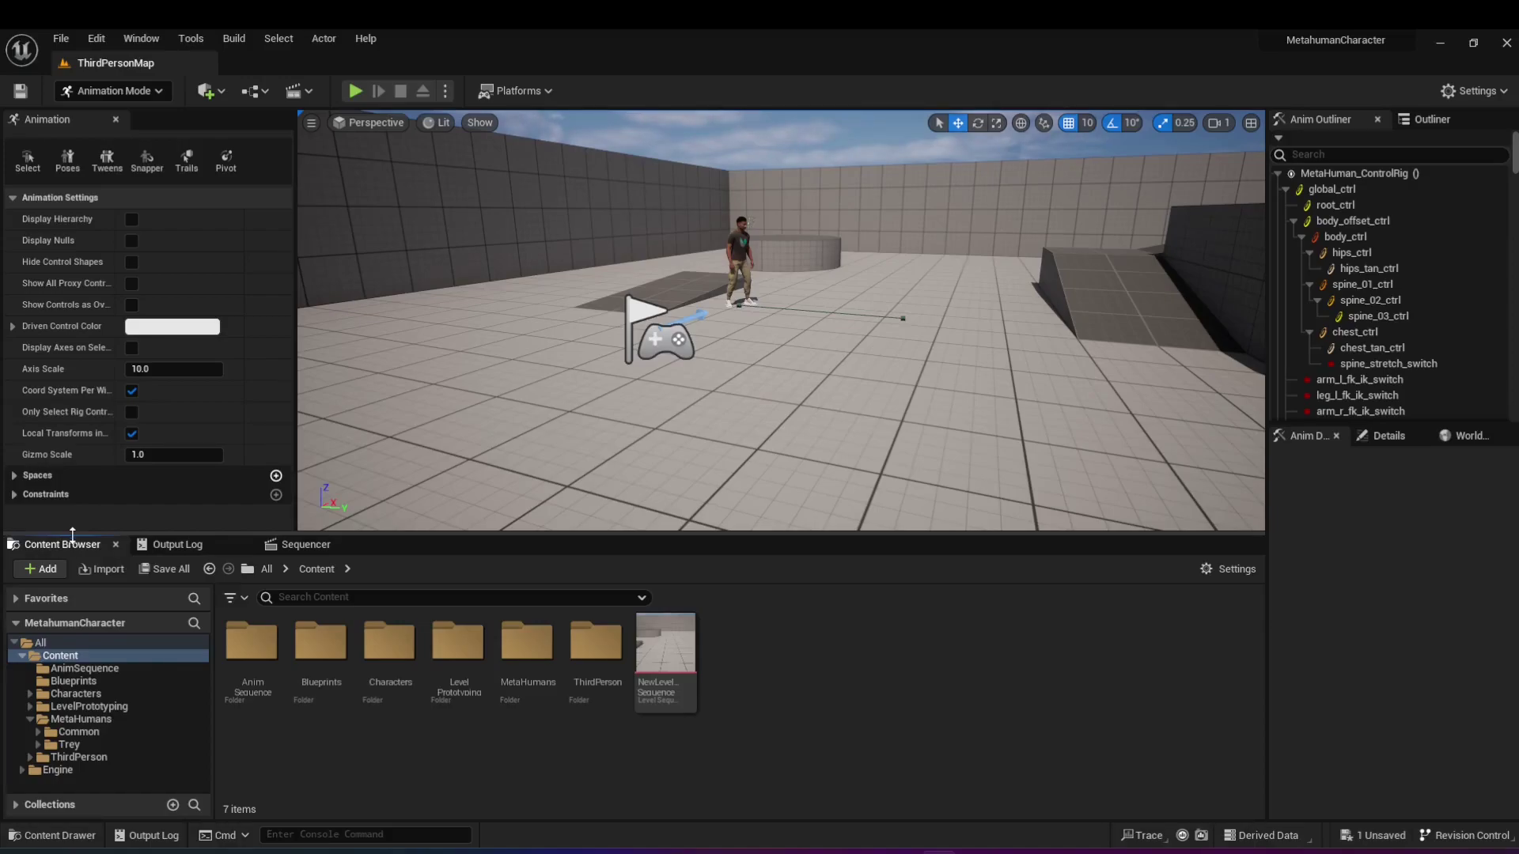
pyautogui.click(79, 742)
pyautogui.click(814, 671)
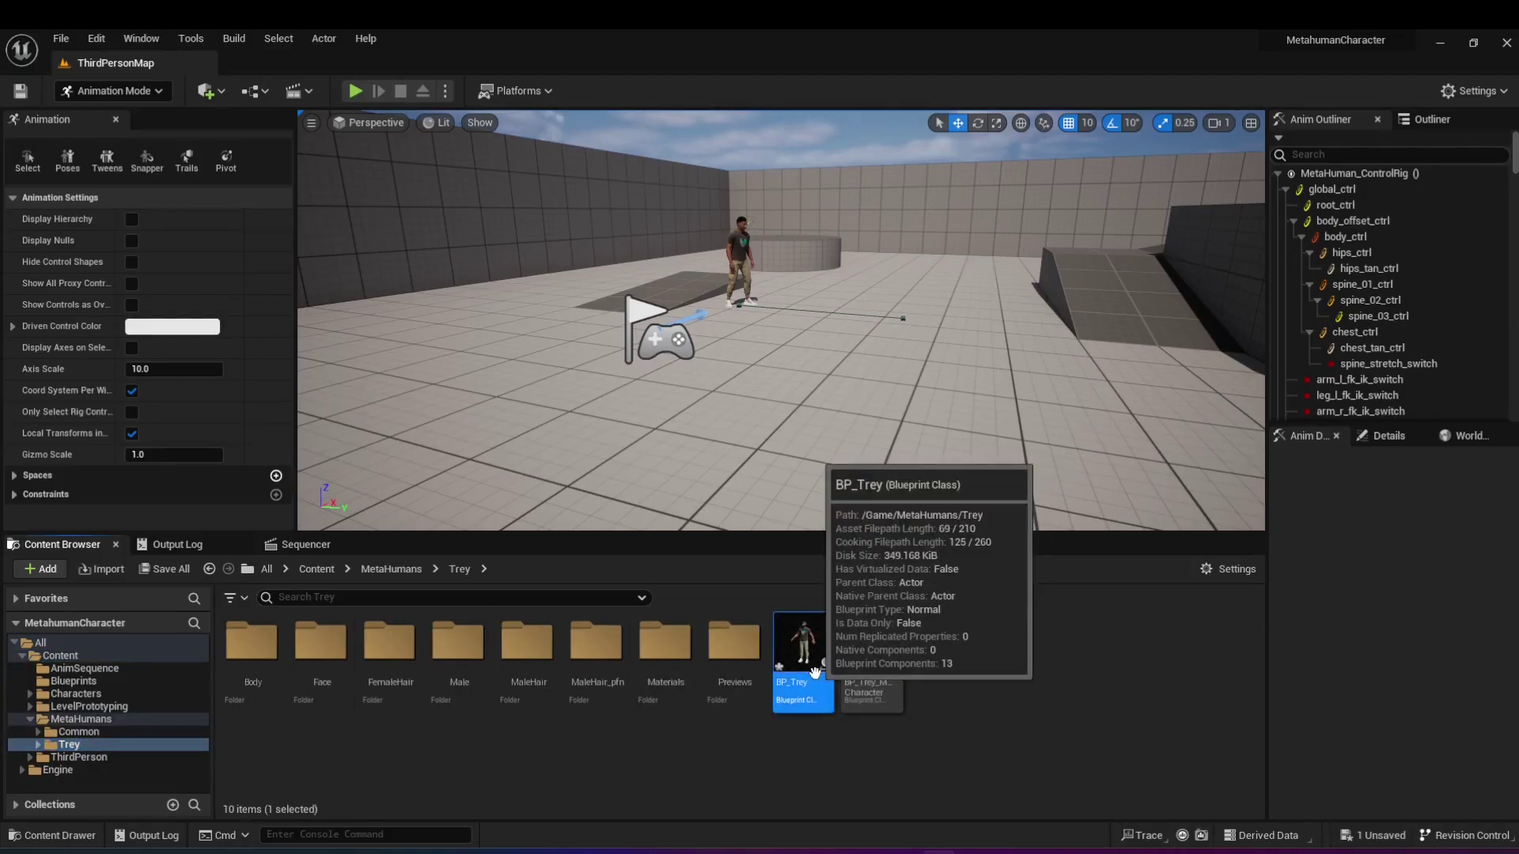
pyautogui.doubleClick(814, 671)
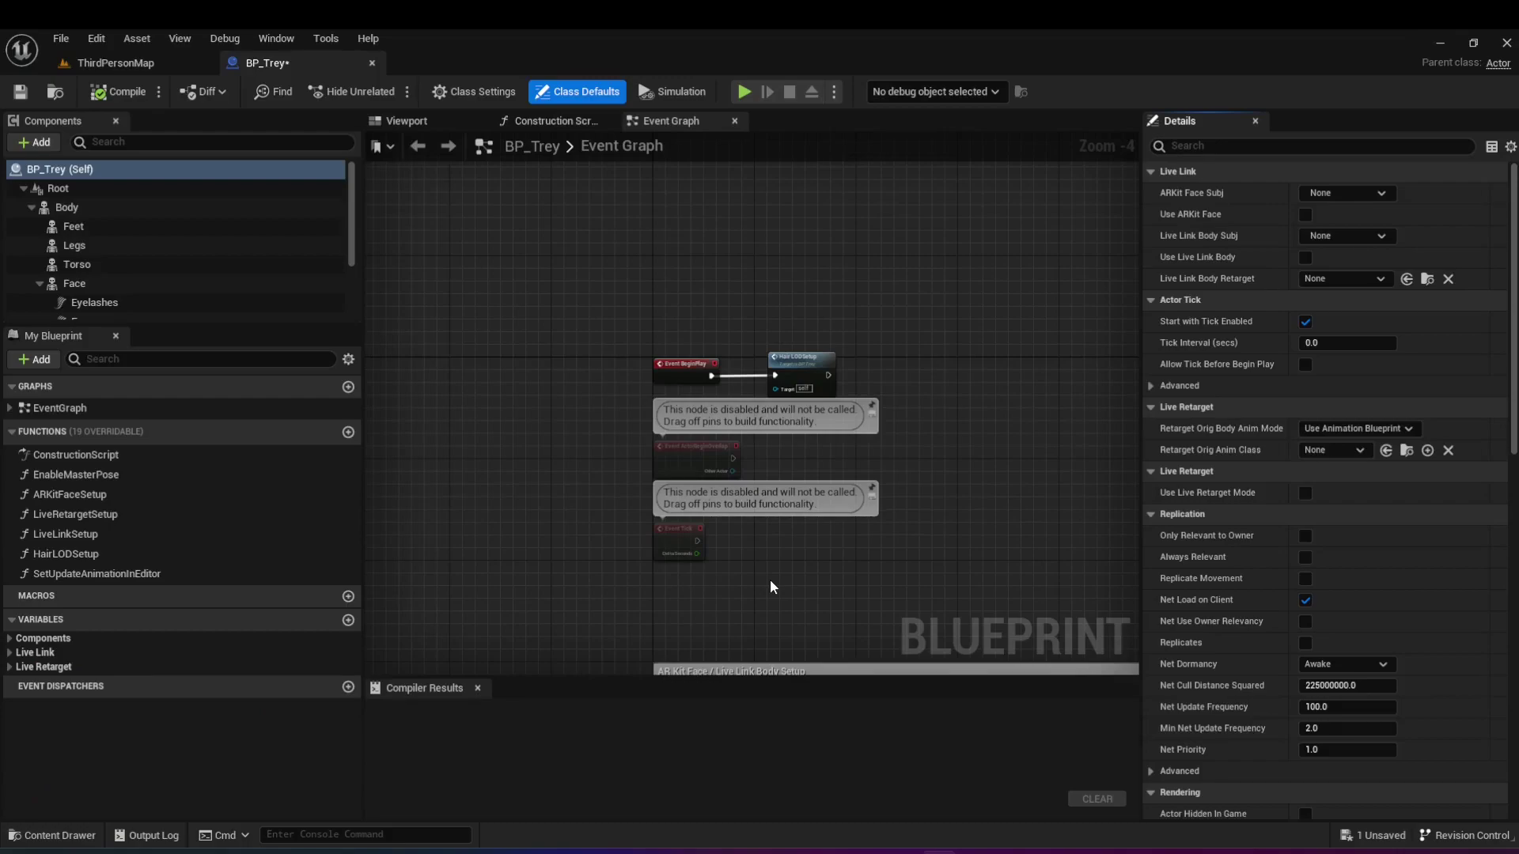
# Add a Create Level Sequence Player node executed after Hair LODSetup in the Event Graph, with NewLevelSequence as its Level Sequence.
pyautogui.scroll(2, 878, 365)
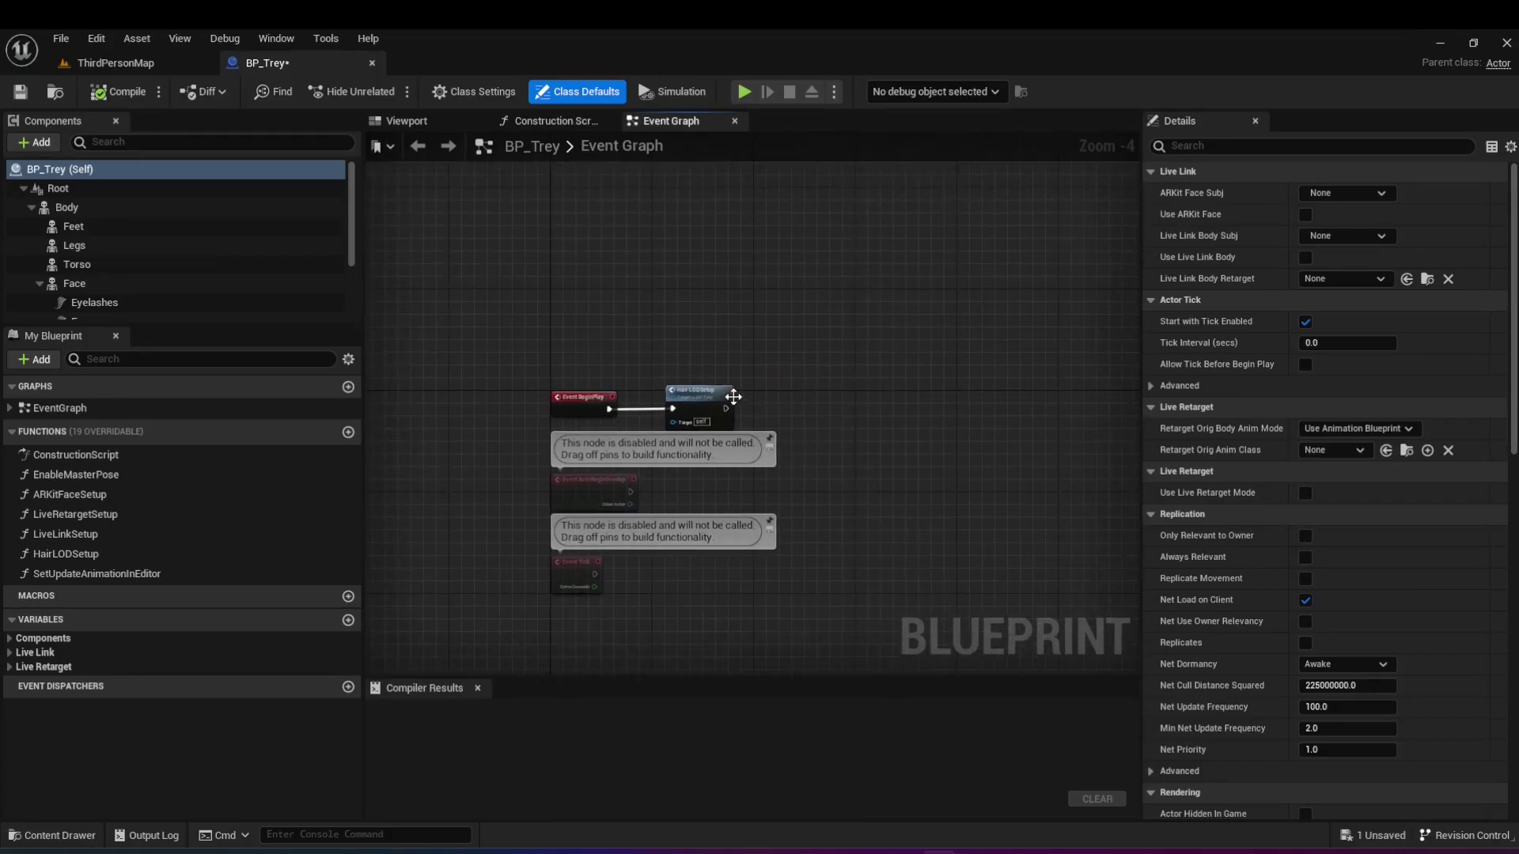
pyautogui.rightClick(818, 410)
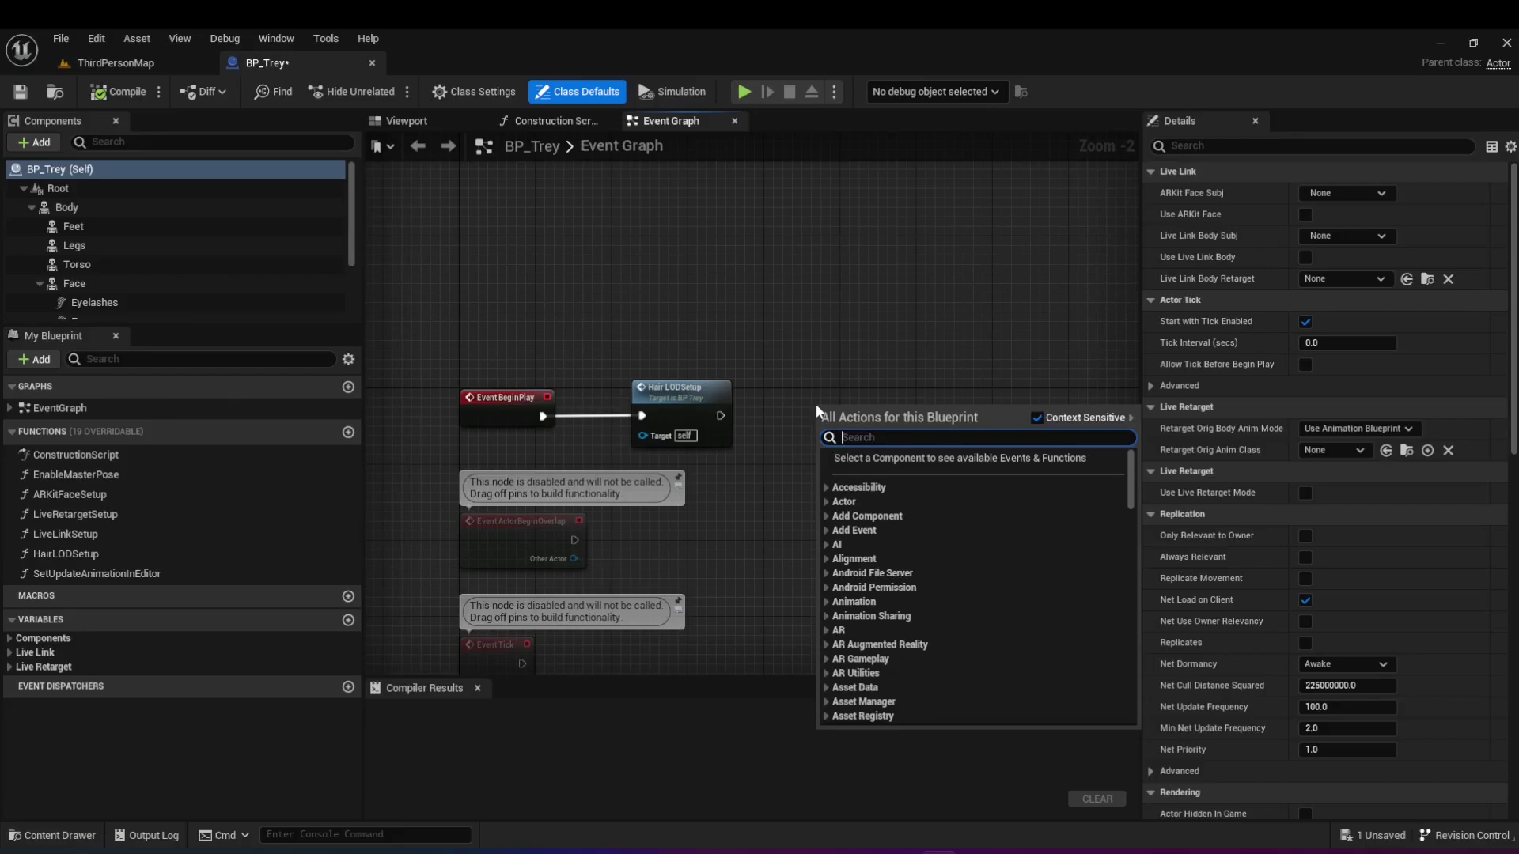
pyautogui.write('create ')
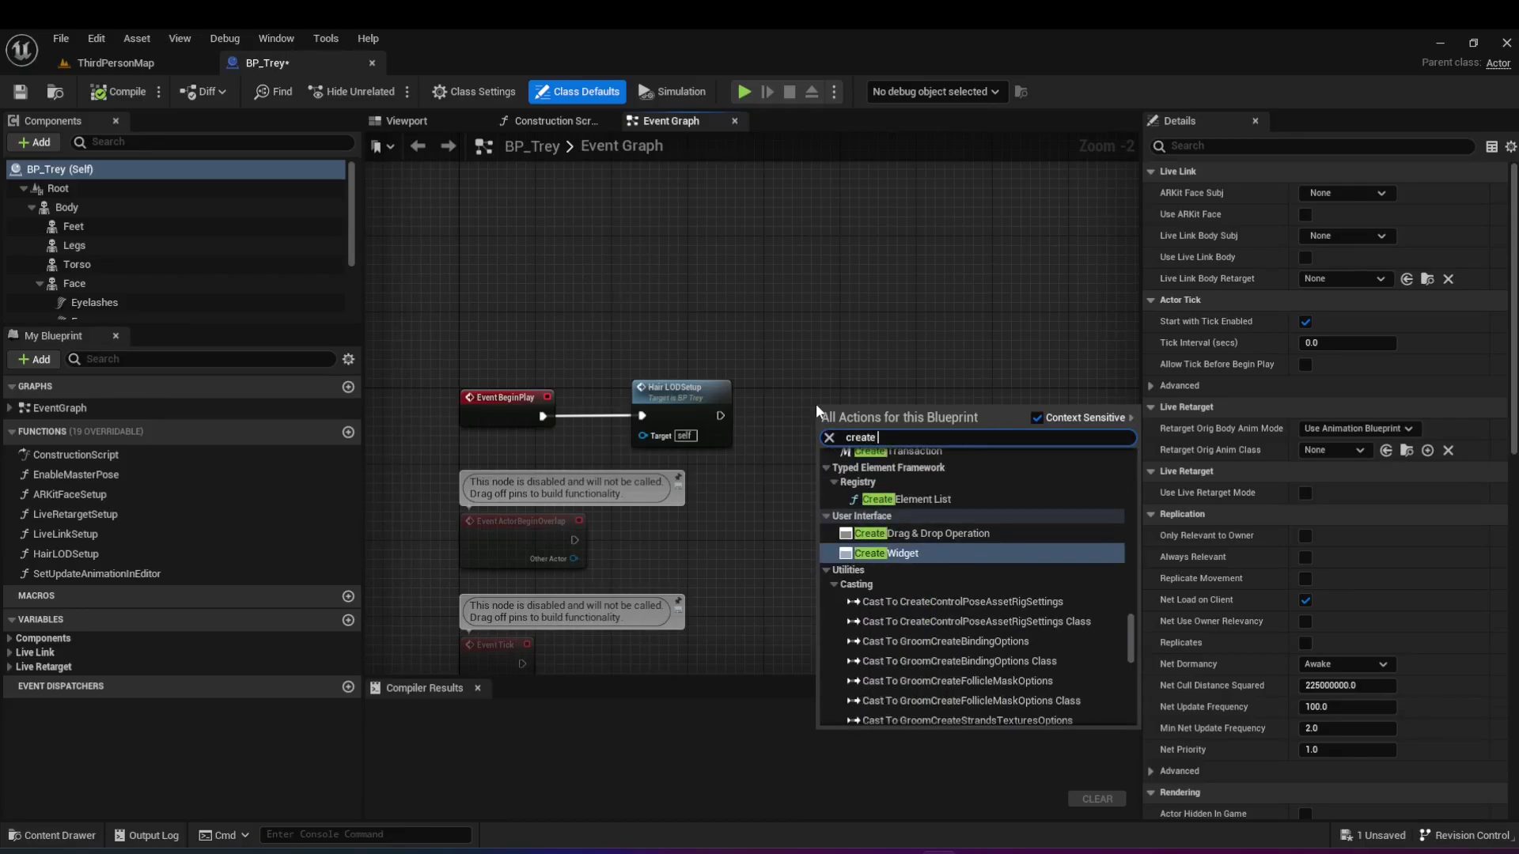
pyautogui.write('pla')
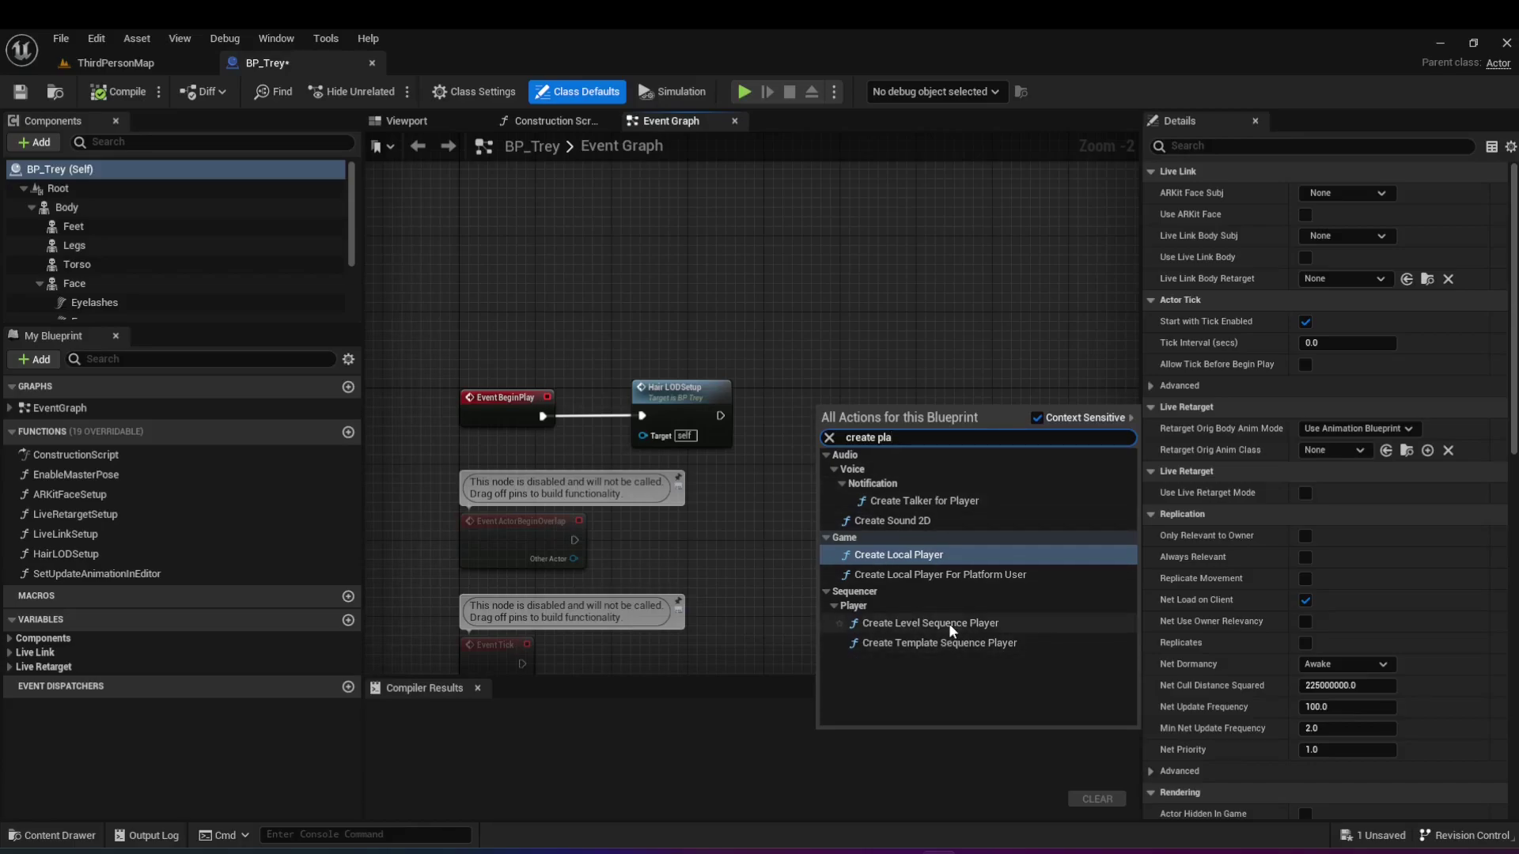
pyautogui.press('Escape')
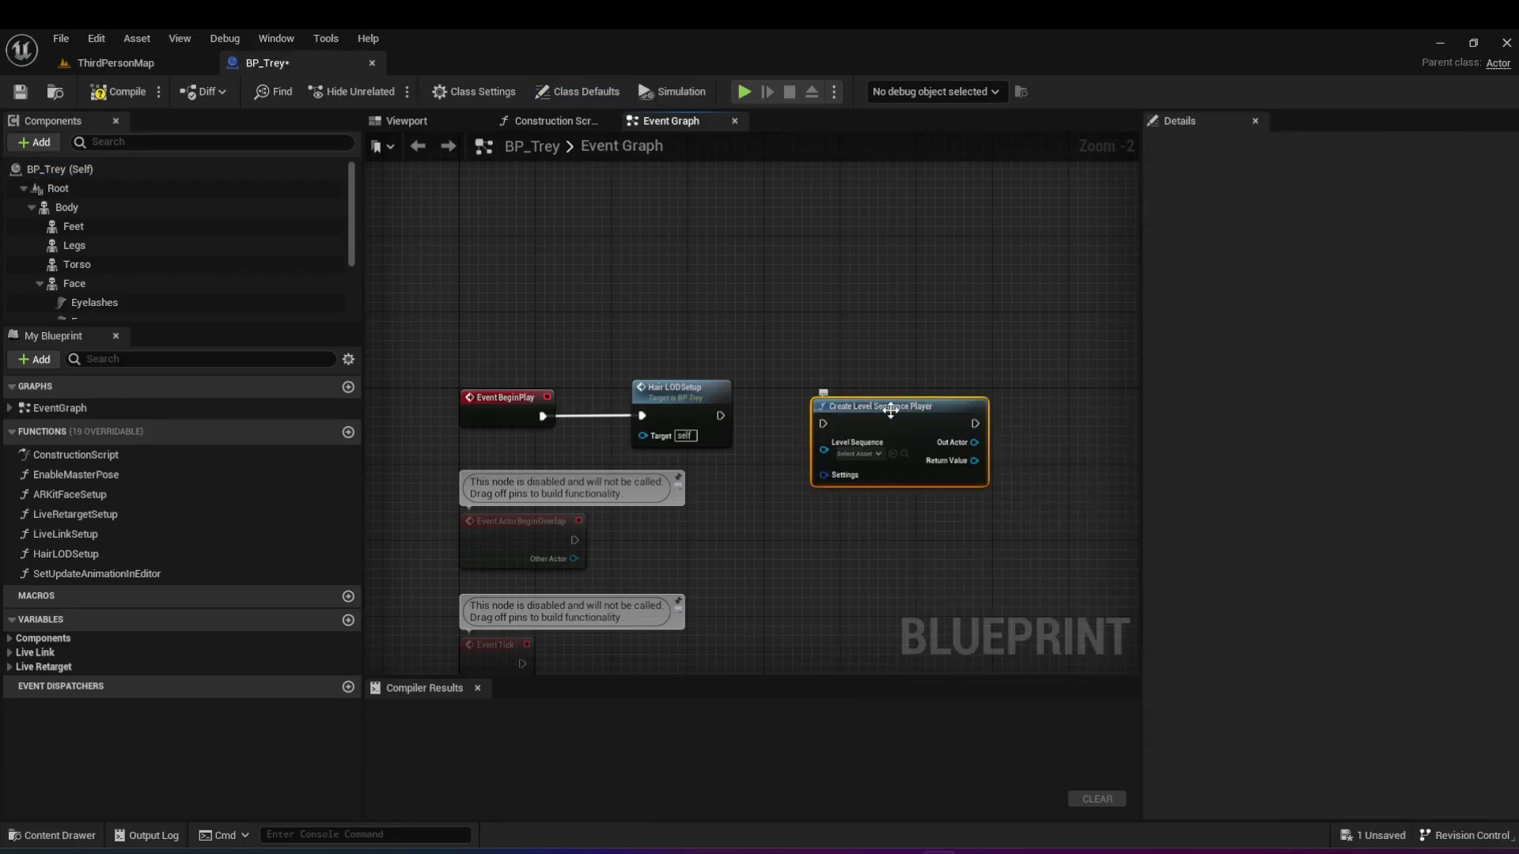
pyautogui.moveTo(896, 392); pyautogui.dragTo(871, 377)
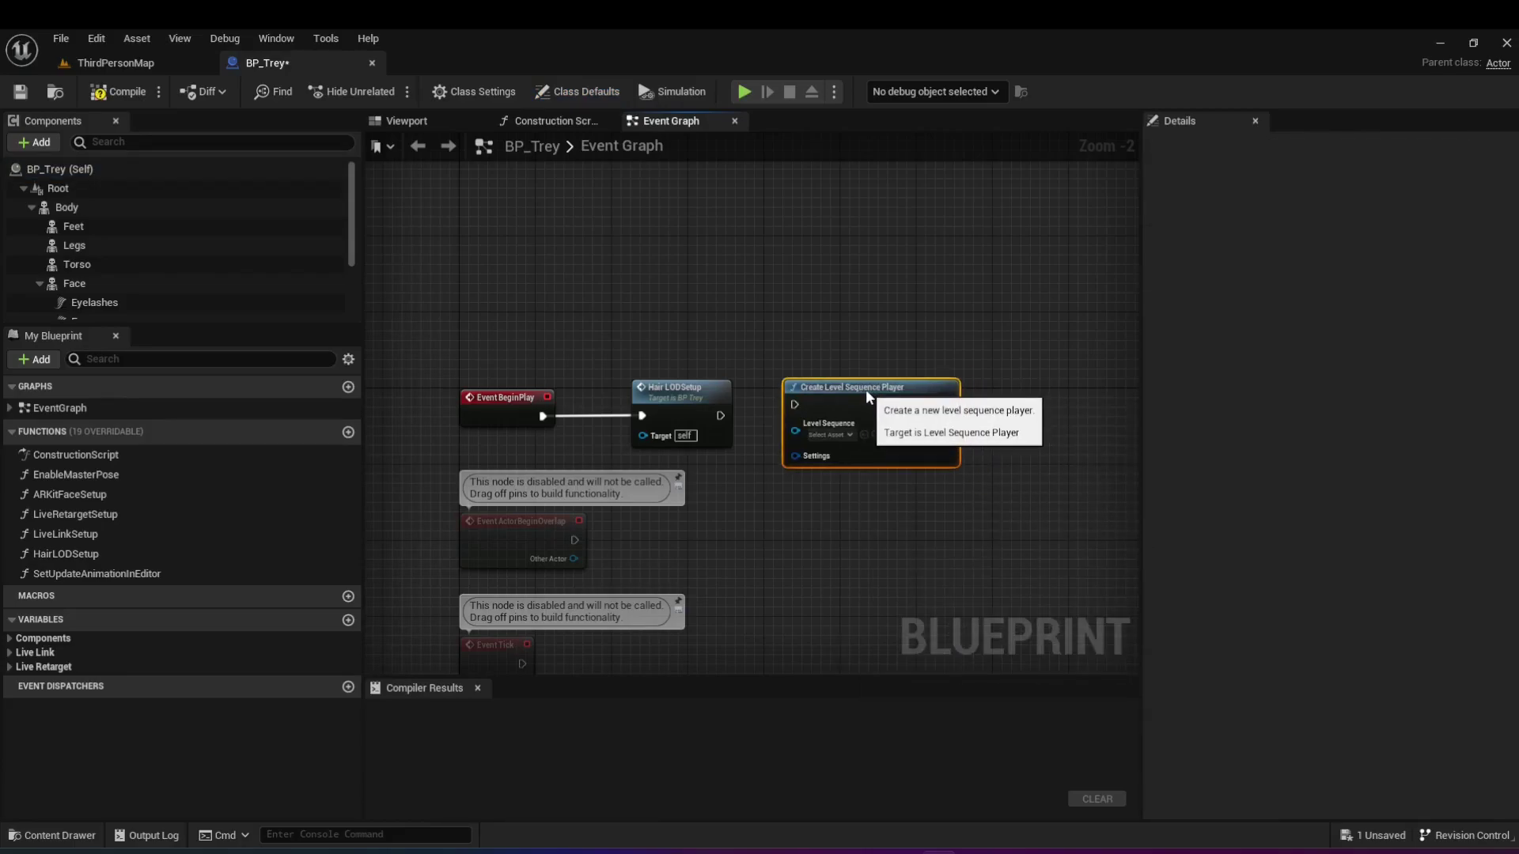
pyautogui.moveTo(720, 415); pyautogui.dragTo(843, 385)
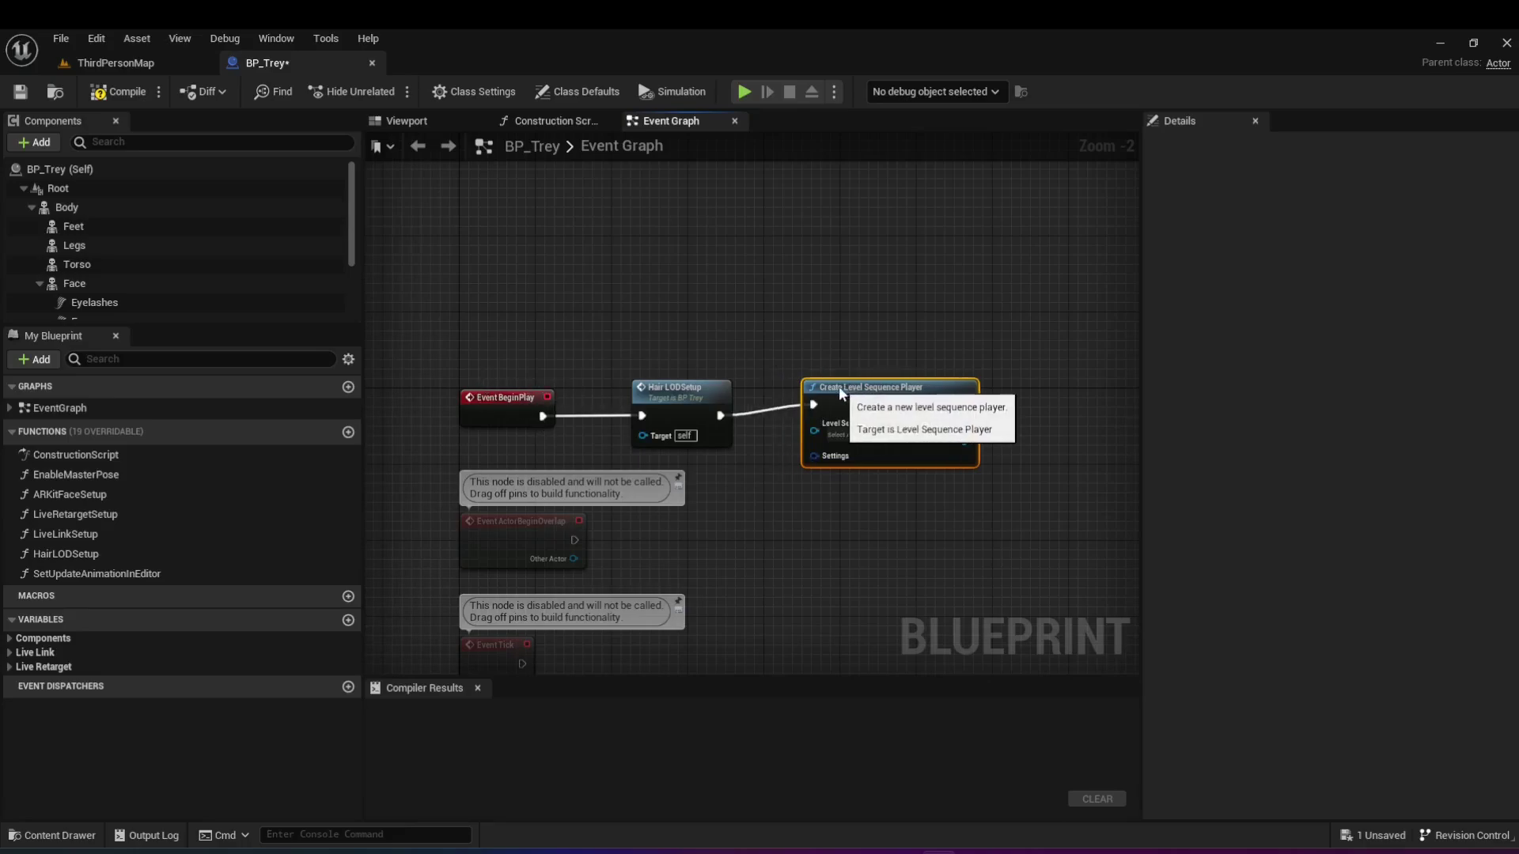
pyautogui.click(848, 436)
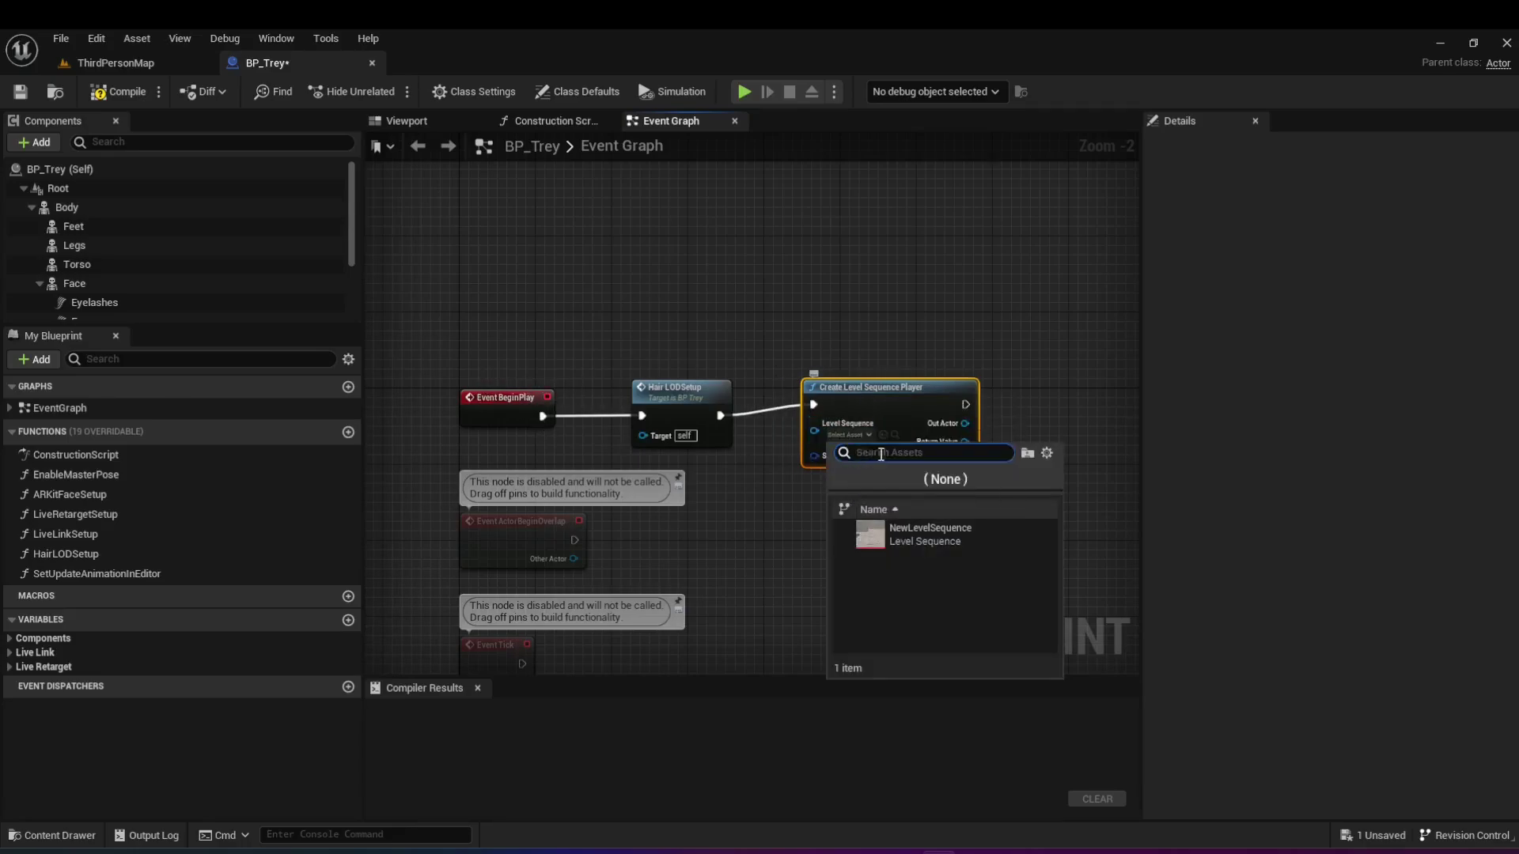
pyautogui.click(932, 529)
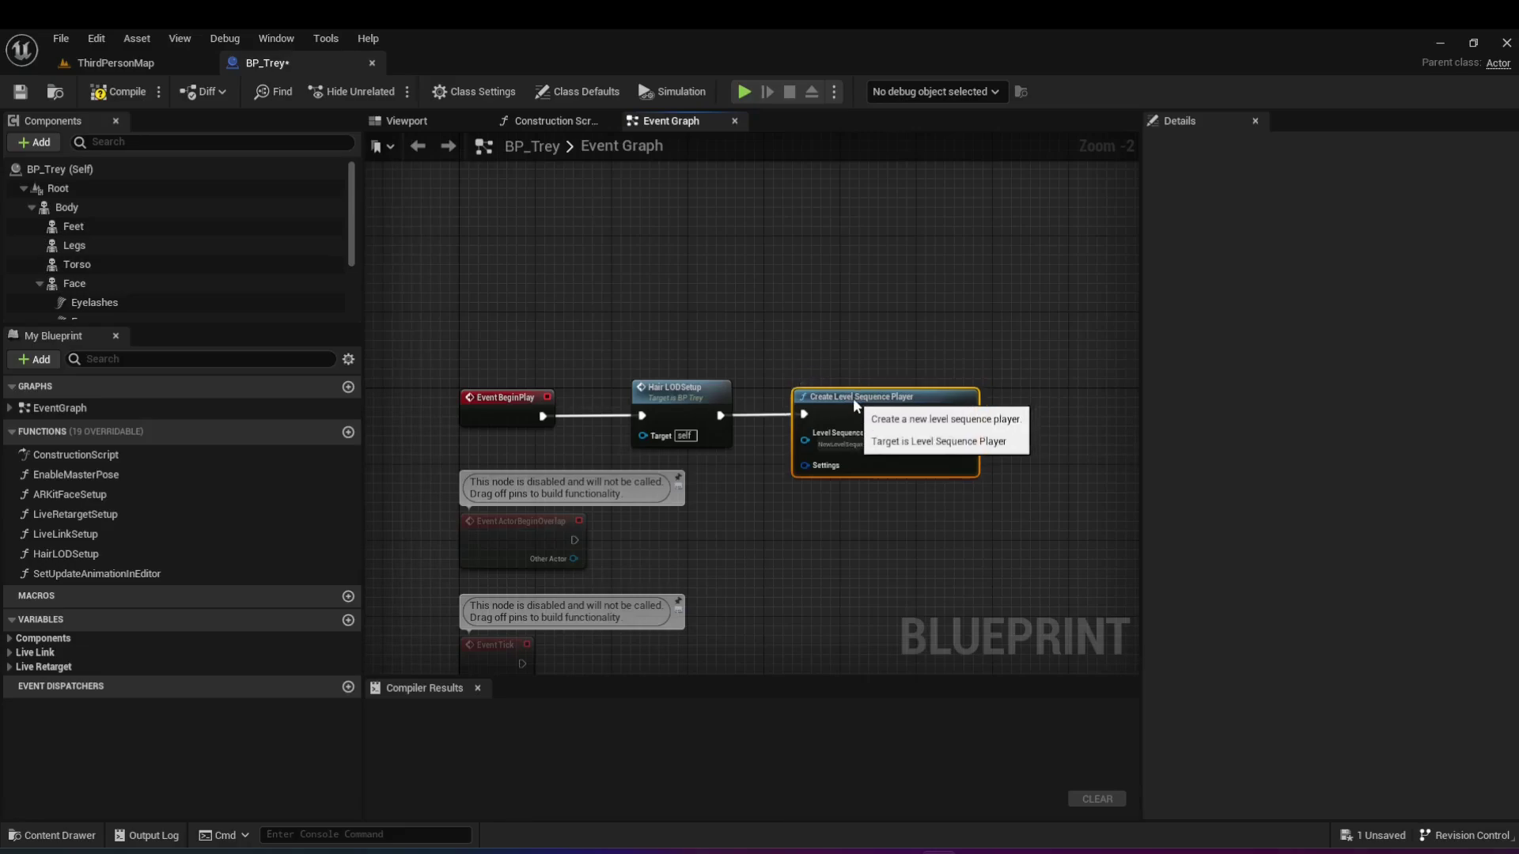
# Add a Play (SequencePlayer) node executed after Create Level Sequence Player, and place it clear of the other nodes.
pyautogui.moveTo(989, 391); pyautogui.dragTo(852, 382, button='right')
pyautogui.moveTo(809, 388); pyautogui.dragTo(883, 394)
pyautogui.write('play')
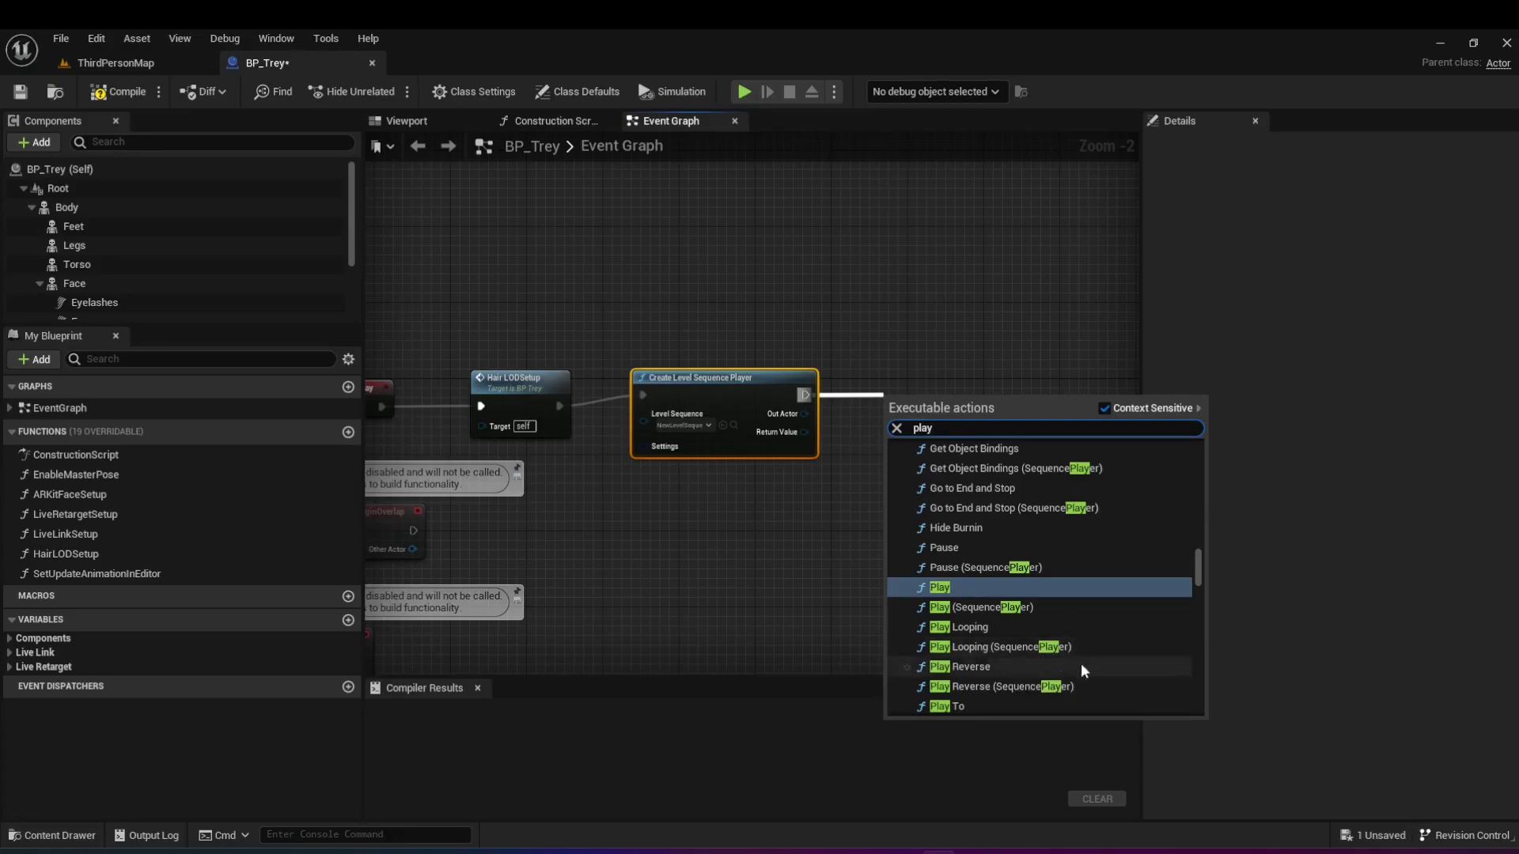
pyautogui.click(994, 607)
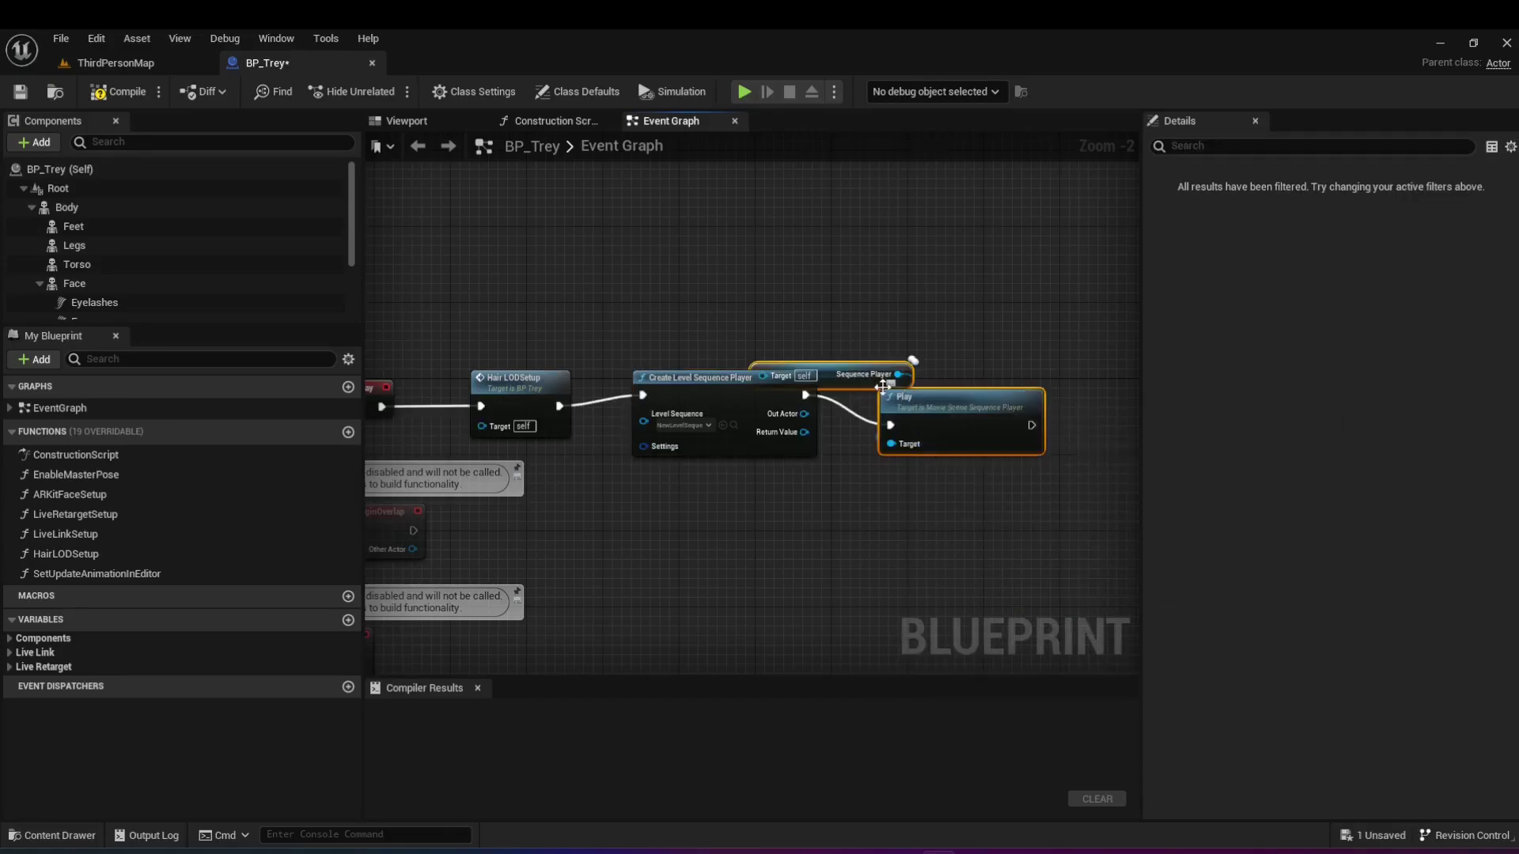
pyautogui.moveTo(947, 398); pyautogui.dragTo(982, 364)
# Delete the extra Sequence Player node, and connect Create Level Sequence Player's Return Value to Play's Target.
pyautogui.click(863, 375)
pyautogui.press('Delete')
pyautogui.click(837, 418)
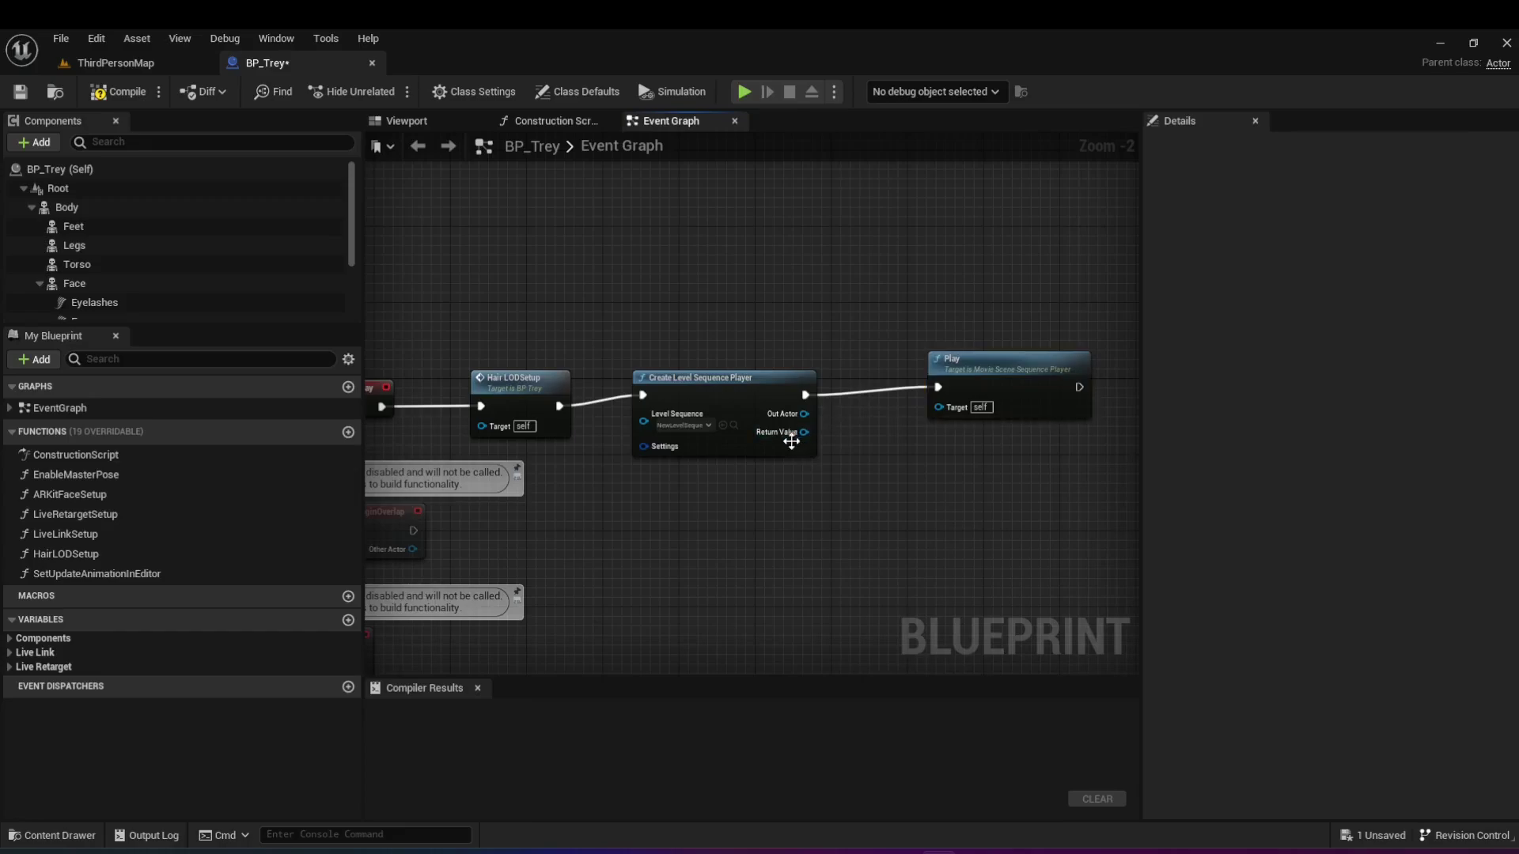
pyautogui.moveTo(804, 432); pyautogui.dragTo(968, 383)
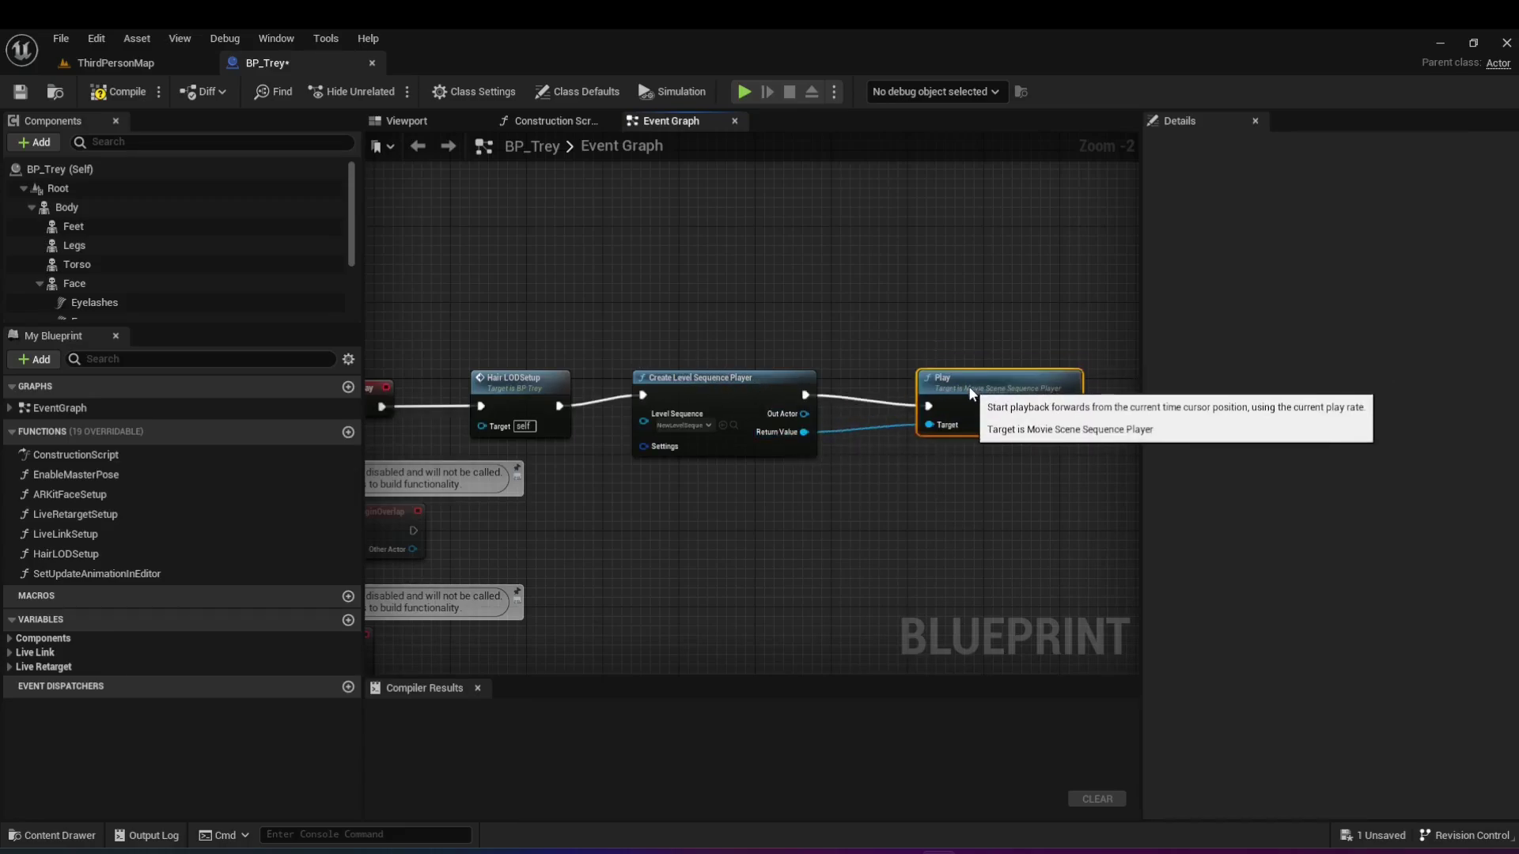
# Compile and save BP_Trey, and play-test ThirdPersonMap to check that the character's sequence runs in the game.
pyautogui.click(22, 93)
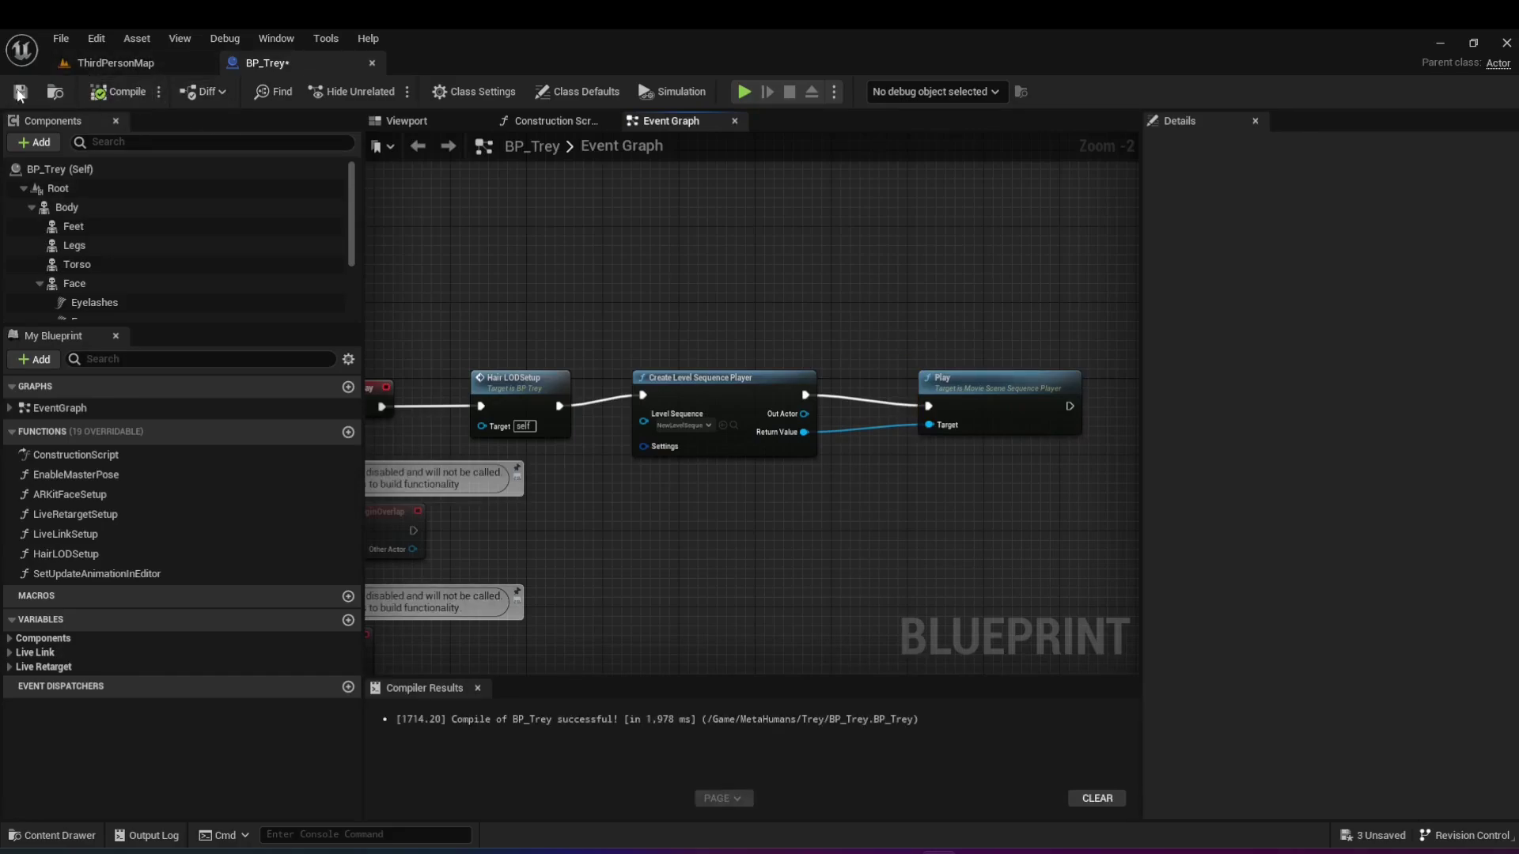
pyautogui.click(141, 66)
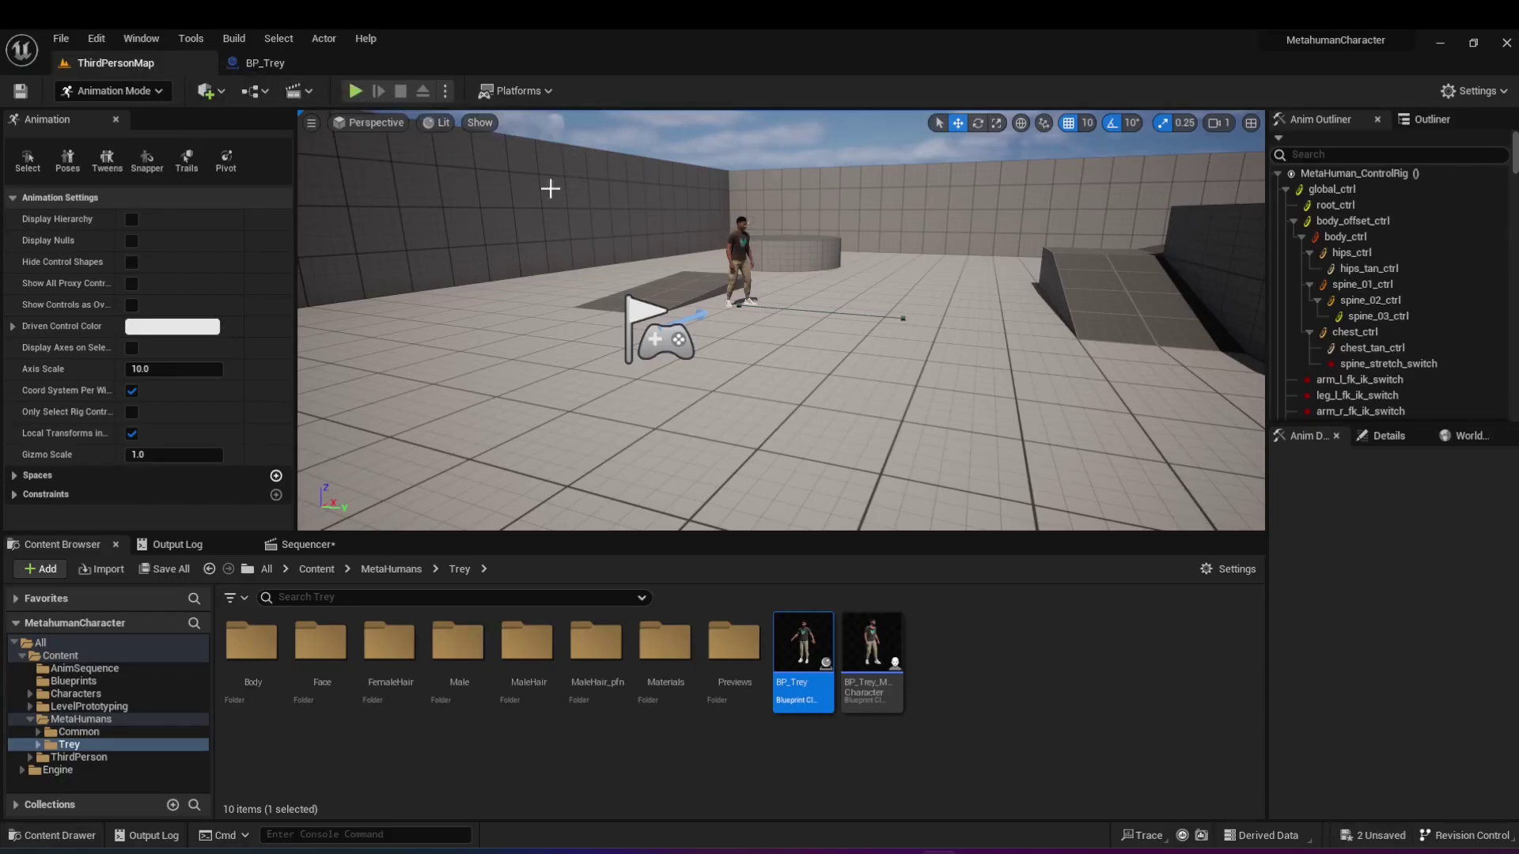
pyautogui.click(353, 95)
pyautogui.press('a')
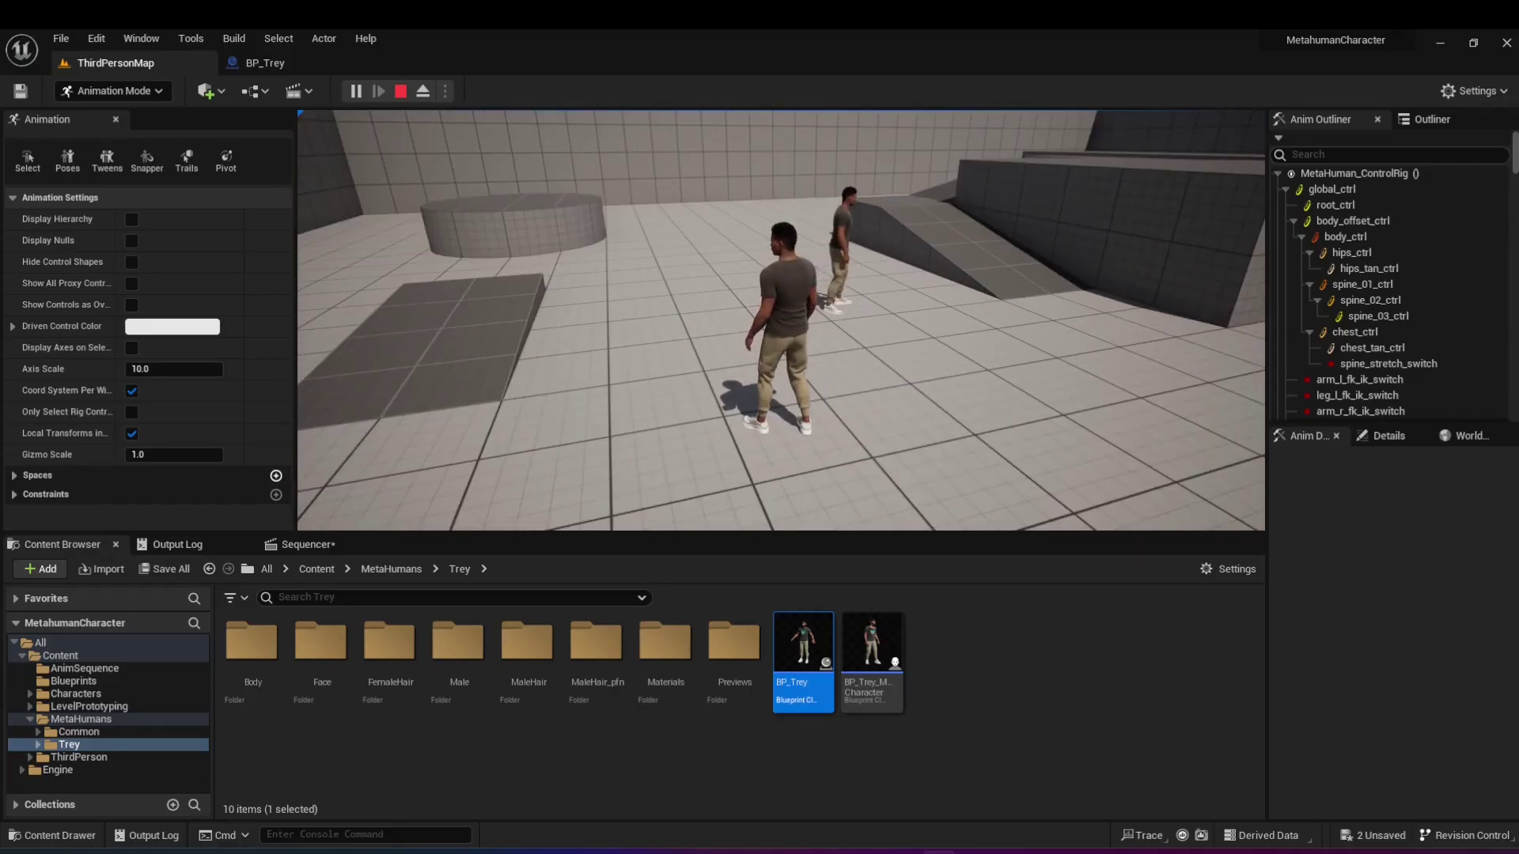
pyautogui.press('Escape')
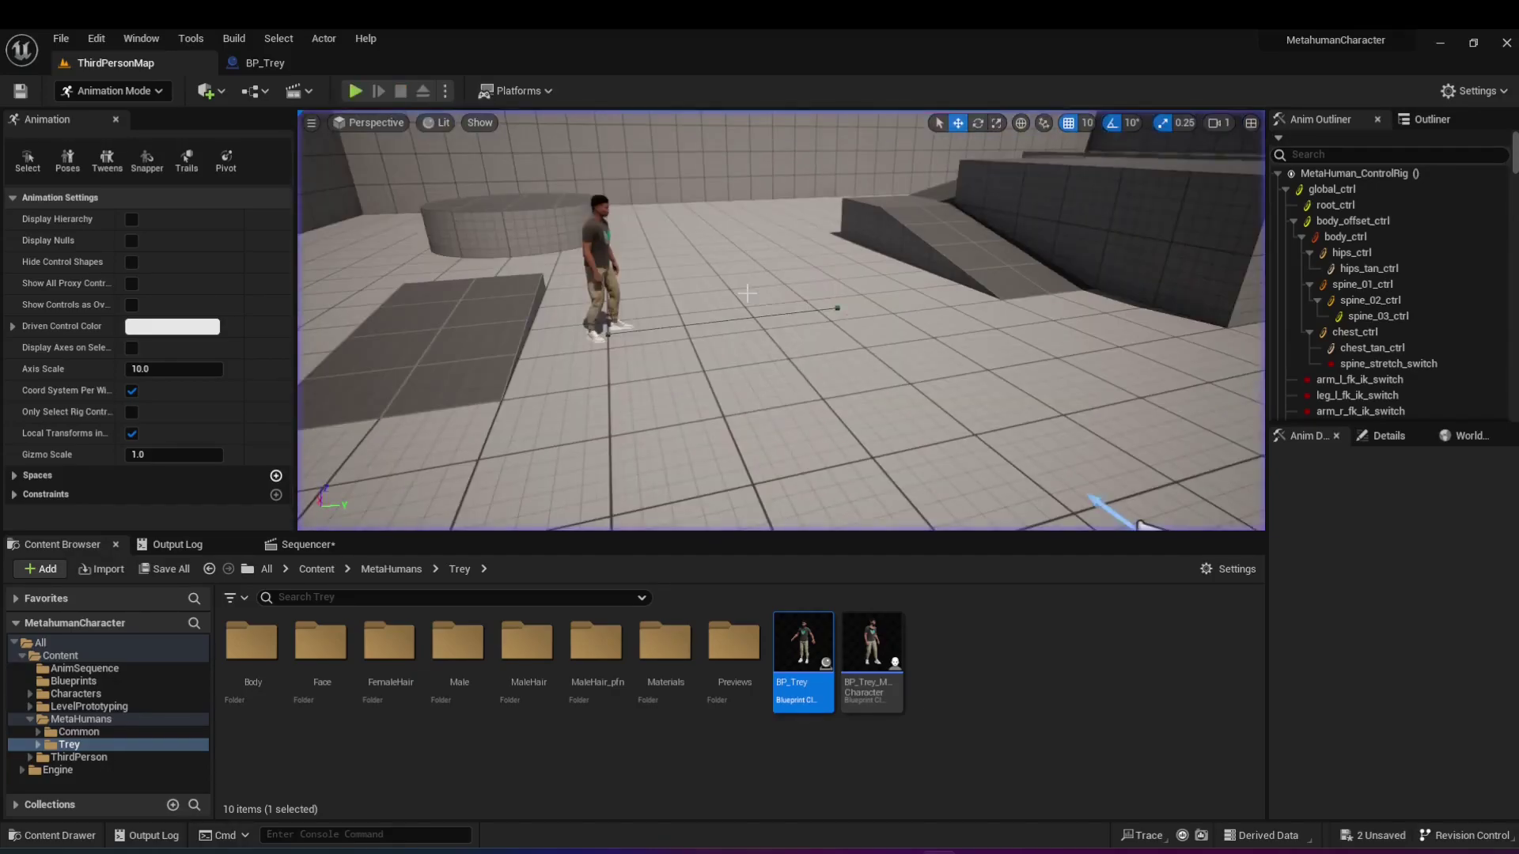